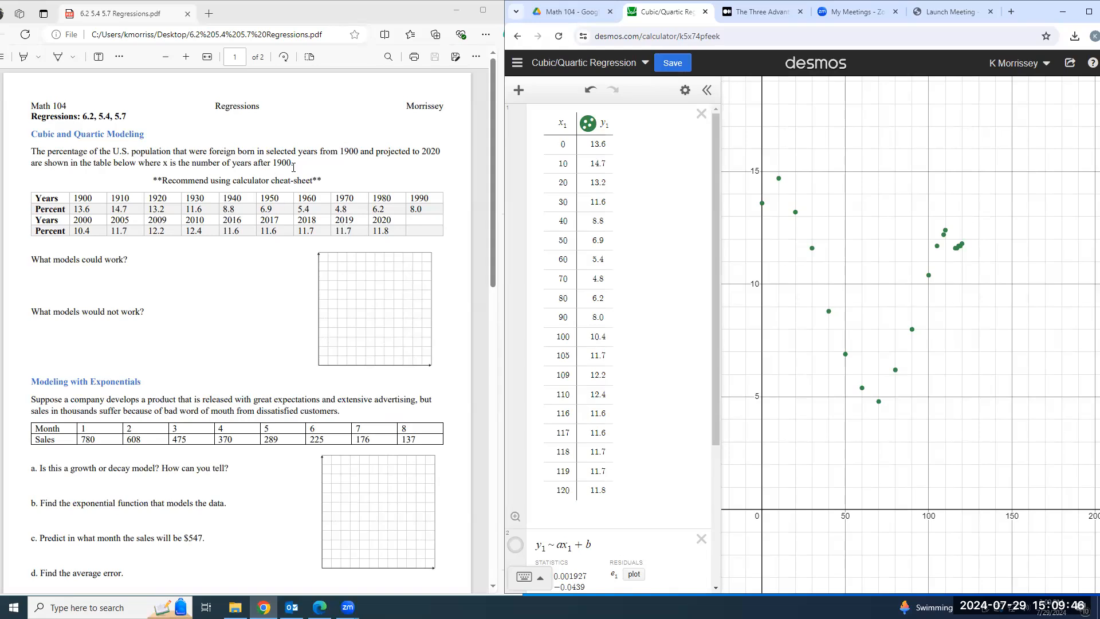
# Highlight the phrase "x is the number of years after 1900" in yellow in the PDF worksheet's first problem.
pyautogui.moveTo(290, 164); pyautogui.dragTo(162, 163)
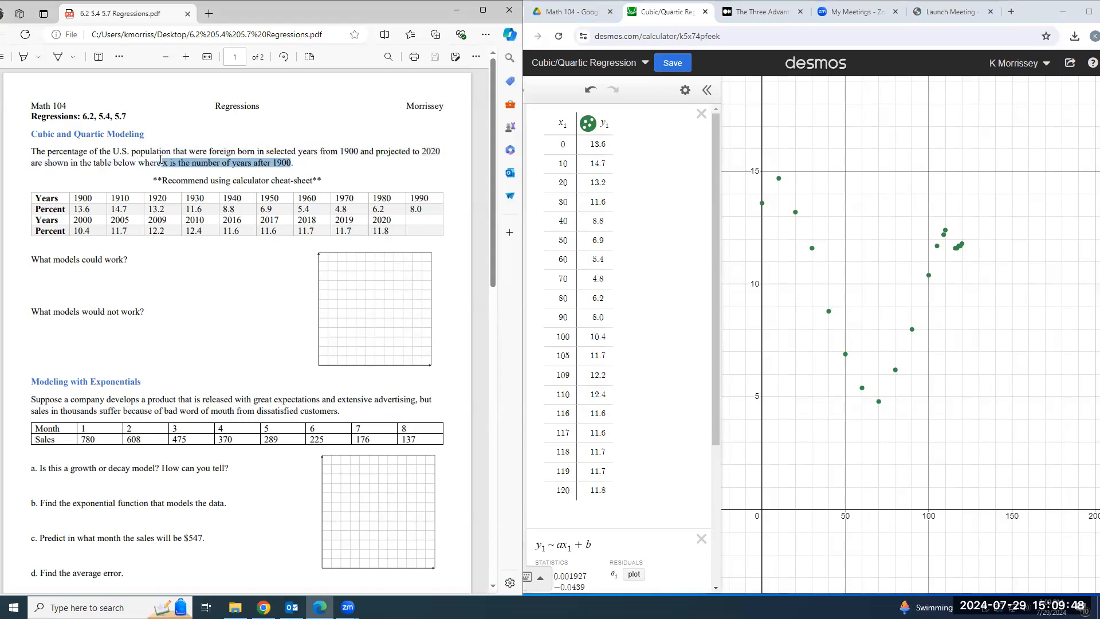
pyautogui.click(313, 176)
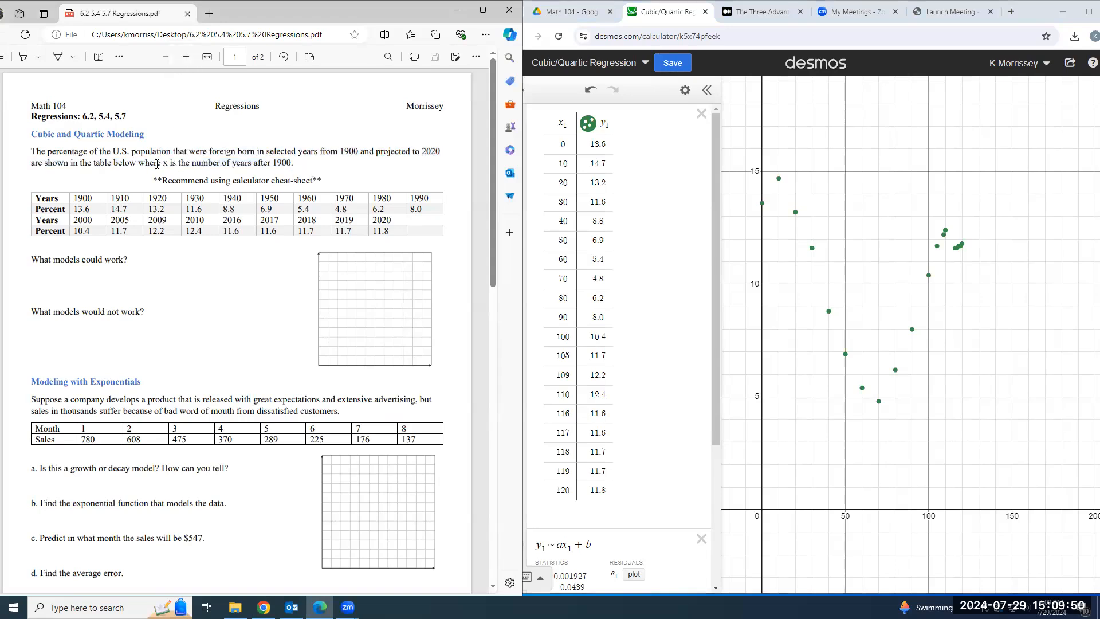
pyautogui.moveTo(163, 164); pyautogui.dragTo(291, 165)
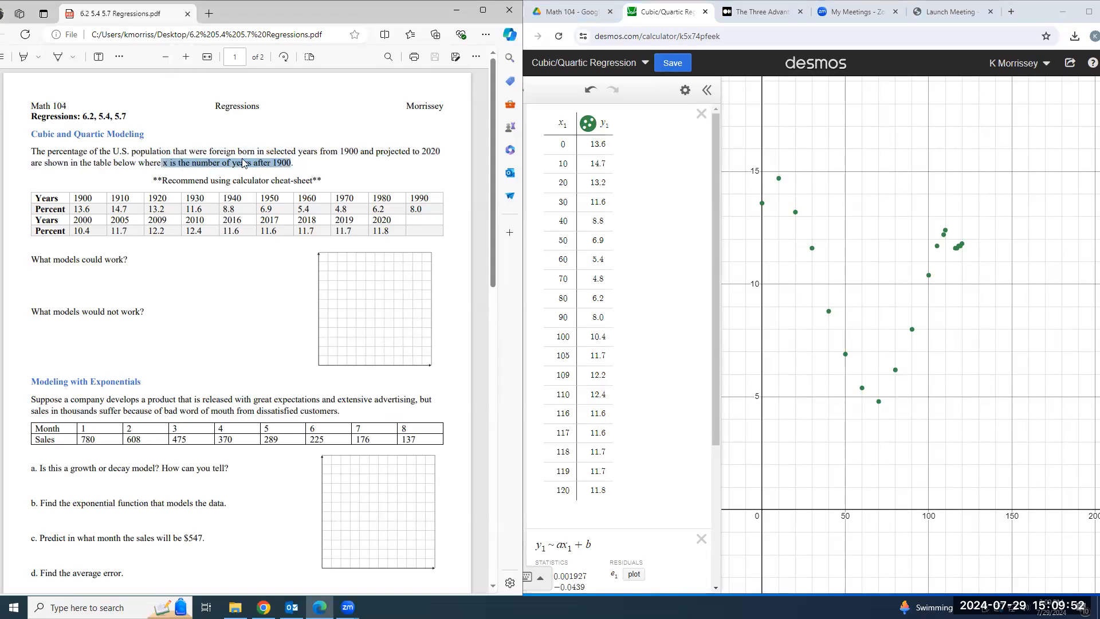
pyautogui.click(24, 57)
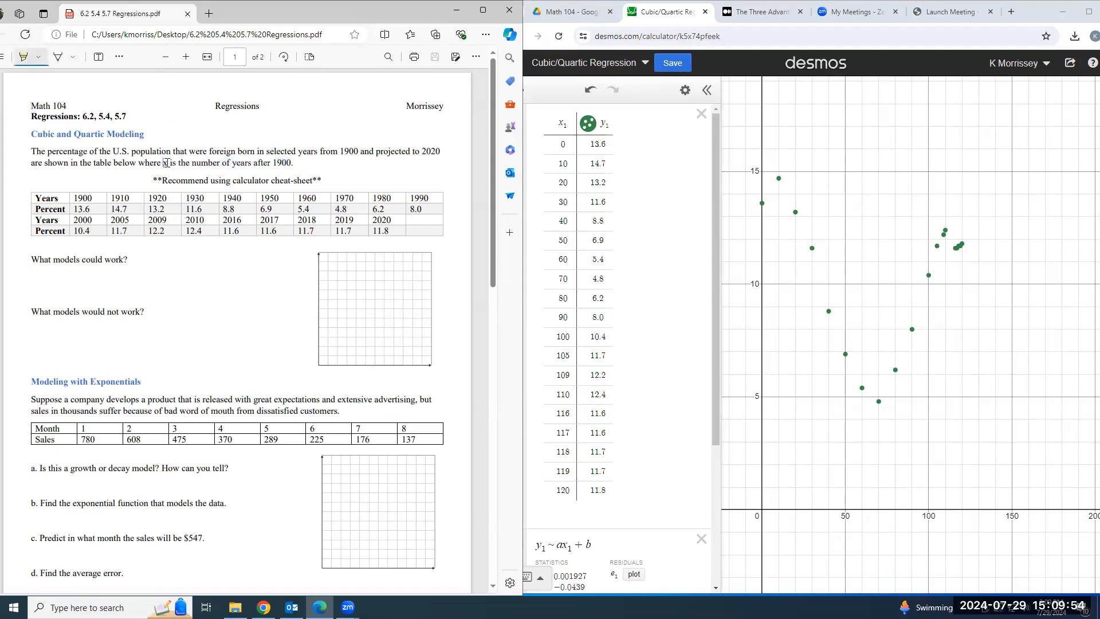
pyautogui.moveTo(163, 164); pyautogui.dragTo(291, 165)
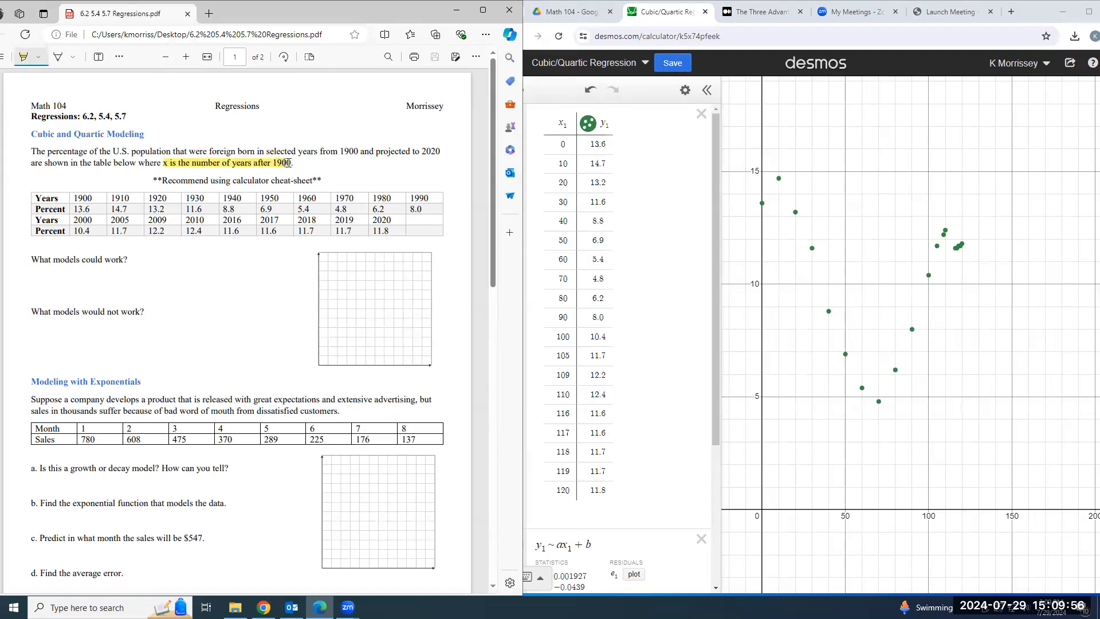
# Add a text note reading "x = 0, 1900" just after the highlighted phrase.
pyautogui.click(98, 57)
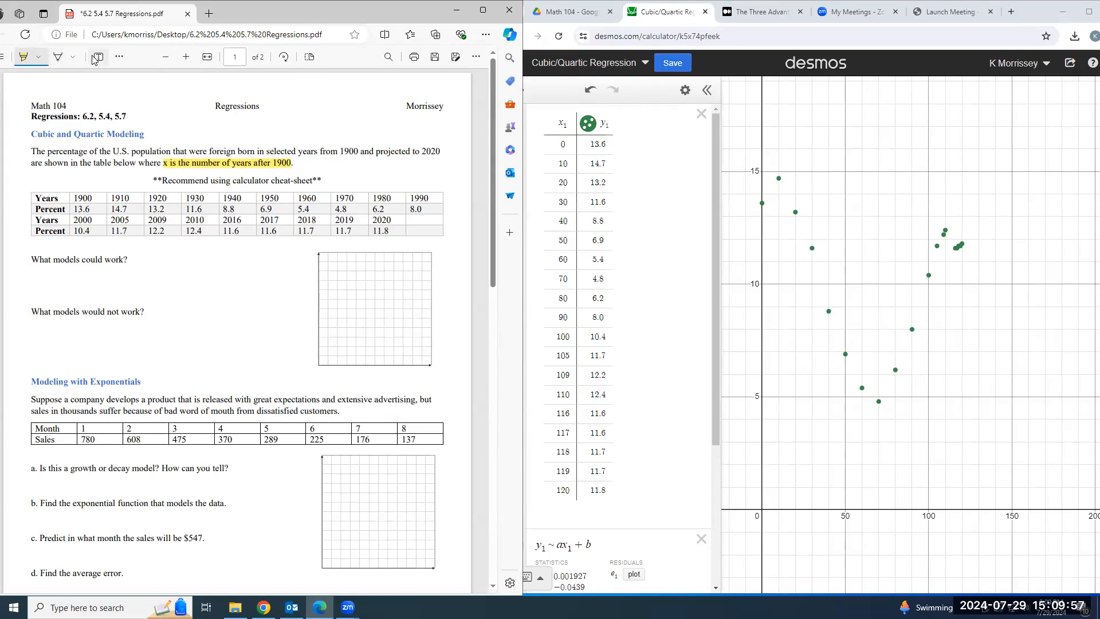
pyautogui.click(305, 164)
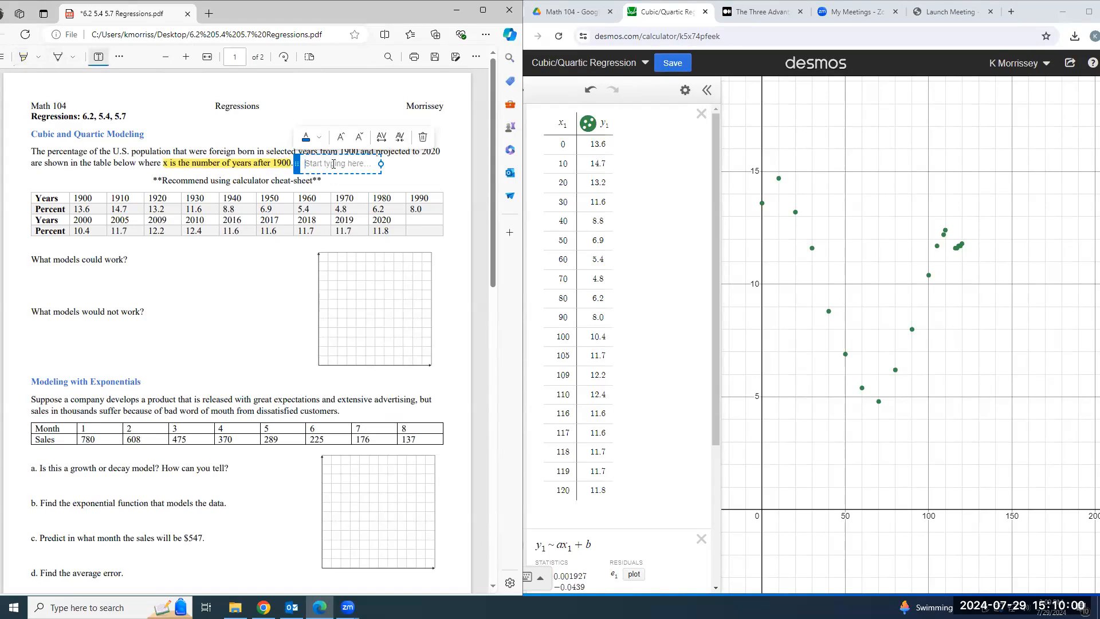
pyautogui.write('x = 0, 1900')
# Add text notes above the Years row: "0" over 1900 and "1910-1900=10" over 1910.
pyautogui.click(80, 199)
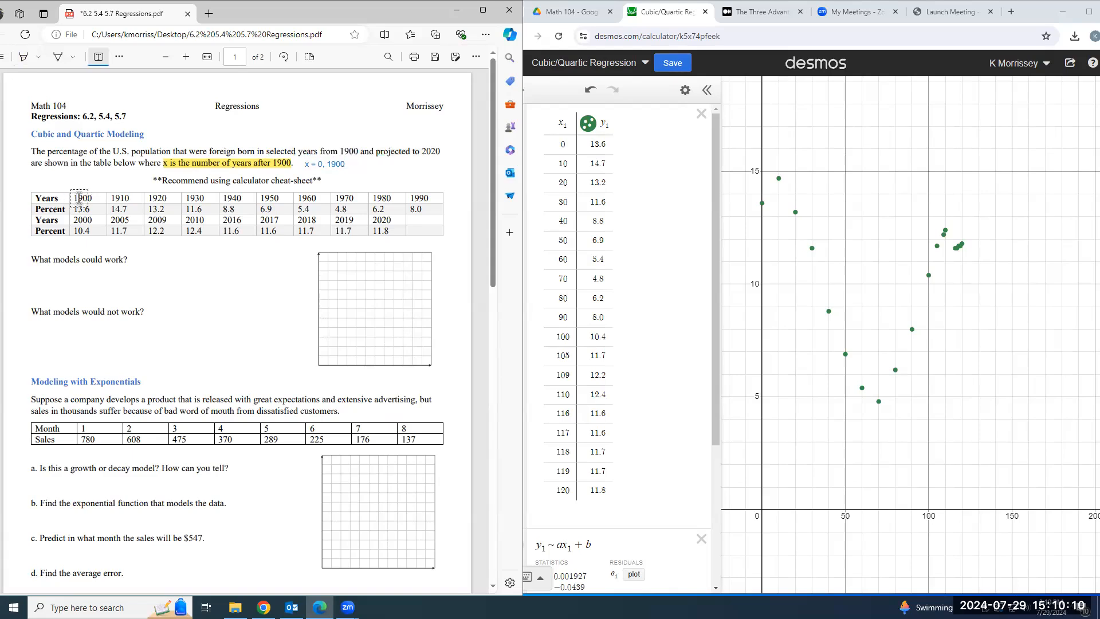
pyautogui.click(72, 185)
pyautogui.write('0')
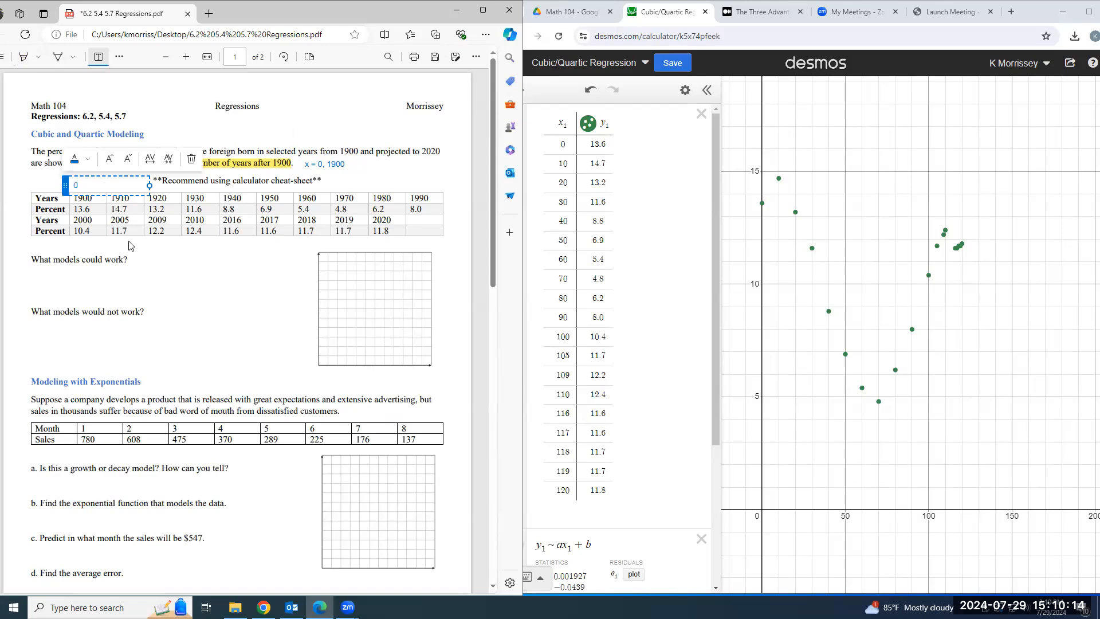
pyautogui.click(114, 209)
pyautogui.click(113, 184)
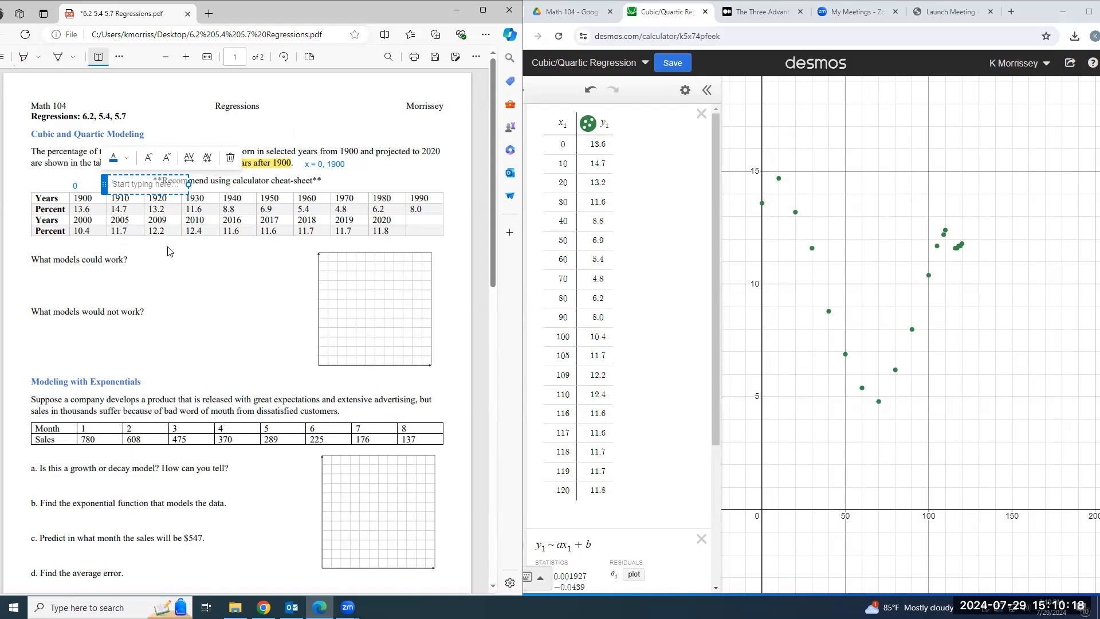
pyautogui.write('1910-9')
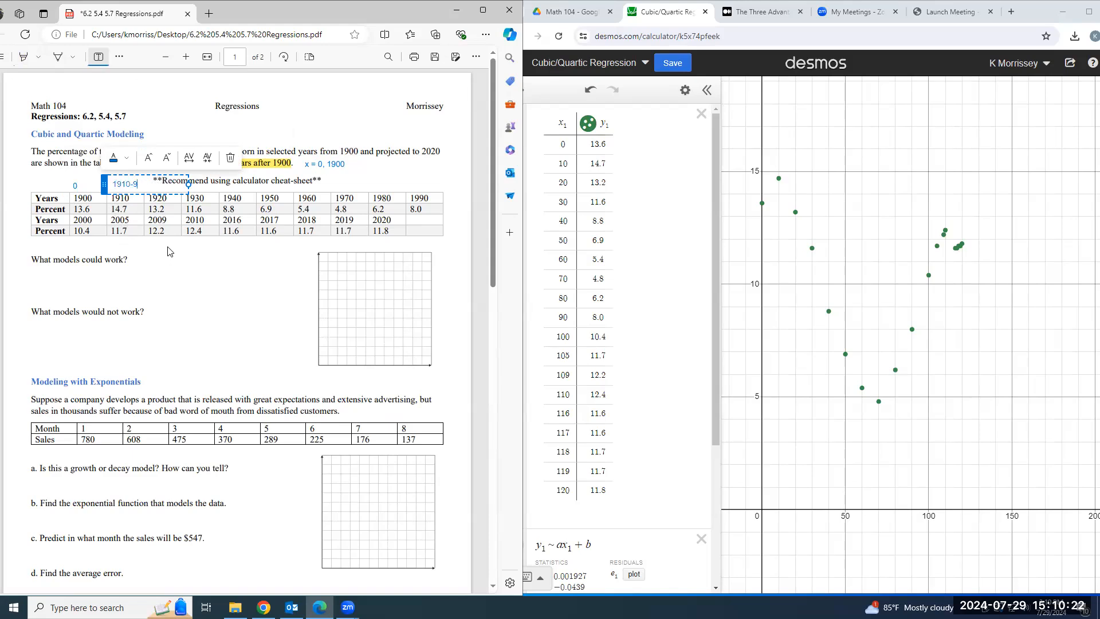
pyautogui.press('BackSpace')
pyautogui.write('1900=10')
# Add the text notes "20" beside 1920 and "30" beside 1930 in the Years row.
pyautogui.click(175, 209)
pyautogui.write('20')
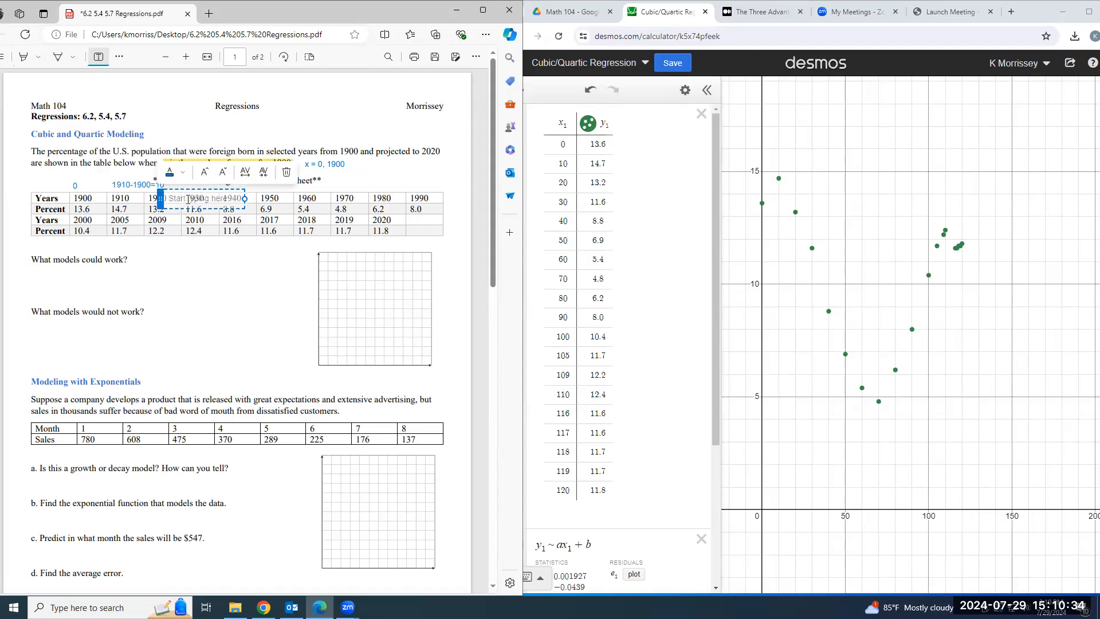
pyautogui.click(203, 248)
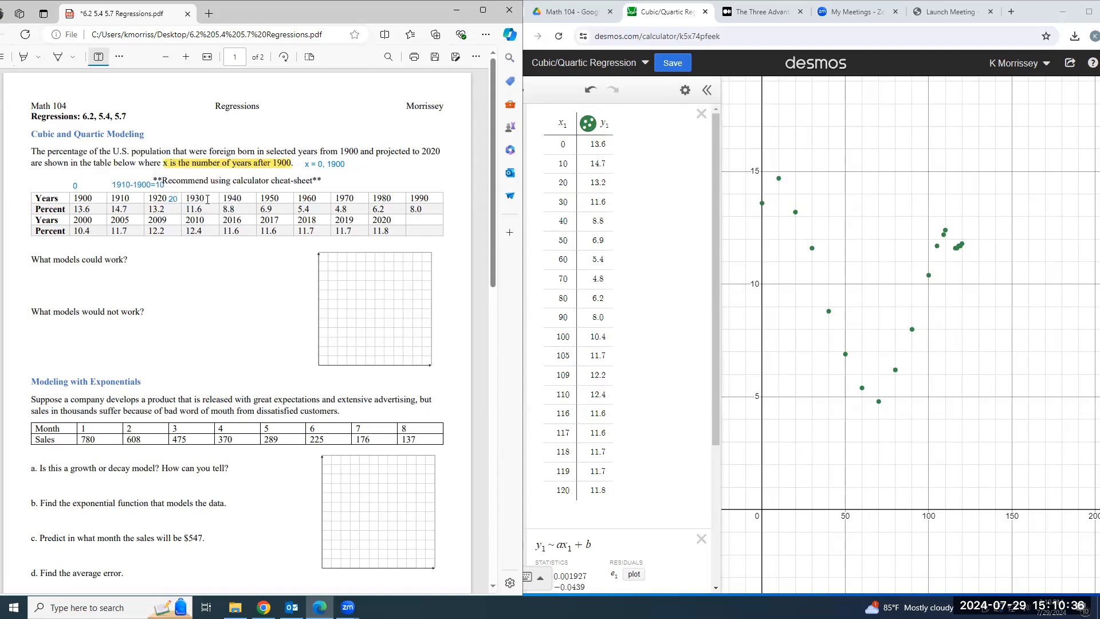
pyautogui.click(208, 199)
pyautogui.write('30')
# Add the text notes "105", "109" and "110" beside 2005, 2009 and 2010 in the second Years row.
pyautogui.click(82, 216)
pyautogui.click(131, 219)
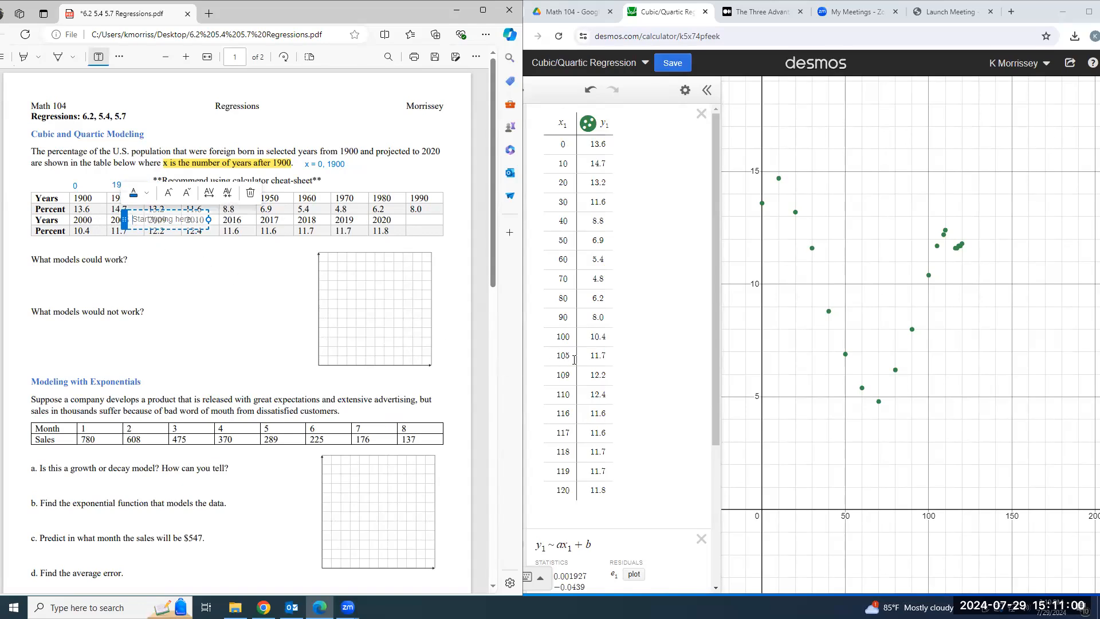
pyautogui.write('105')
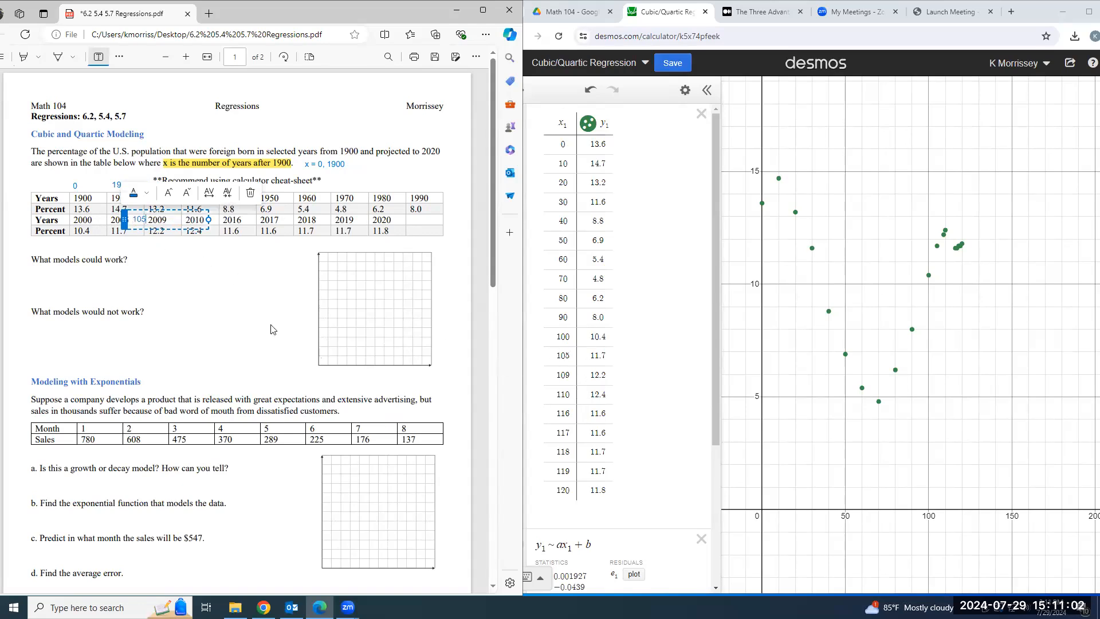
pyautogui.click(154, 235)
pyautogui.click(167, 219)
pyautogui.write('109')
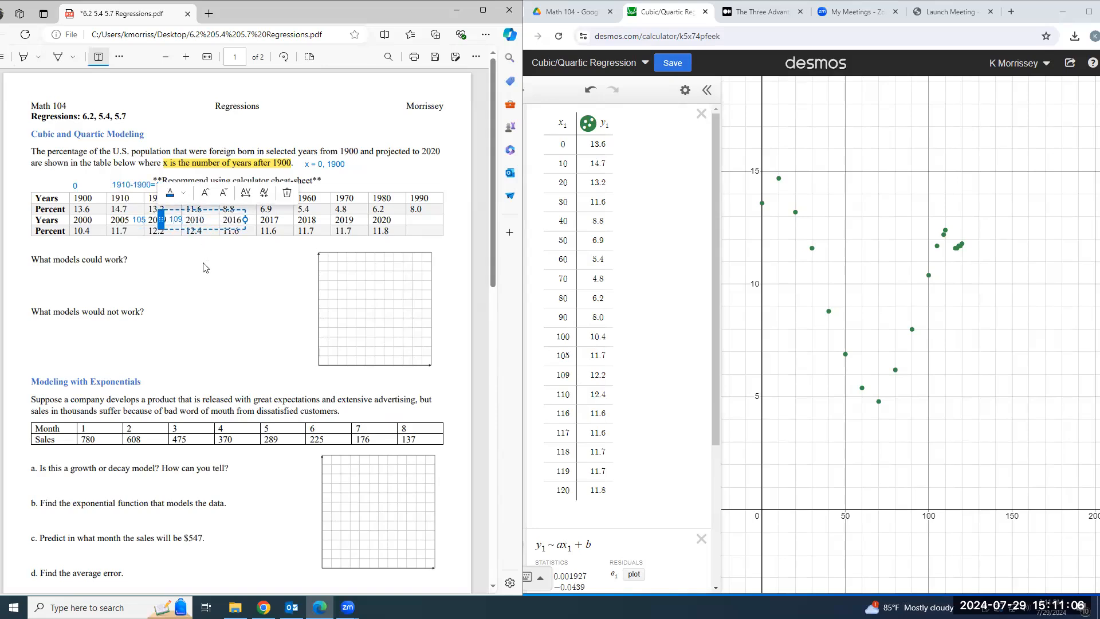
pyautogui.click(205, 245)
pyautogui.click(209, 219)
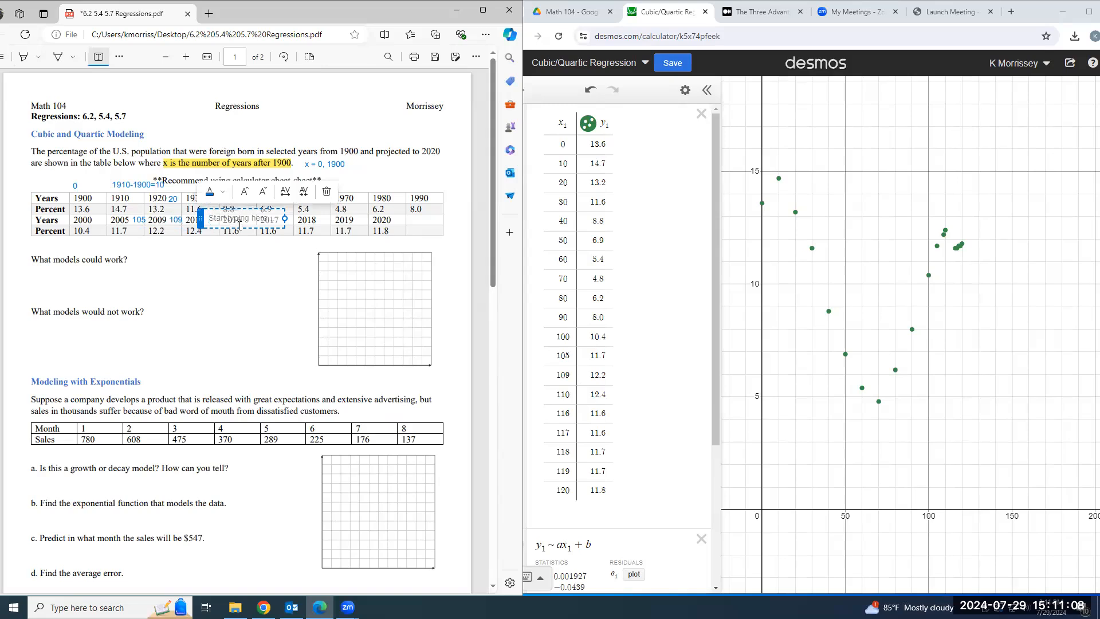
pyautogui.write('110')
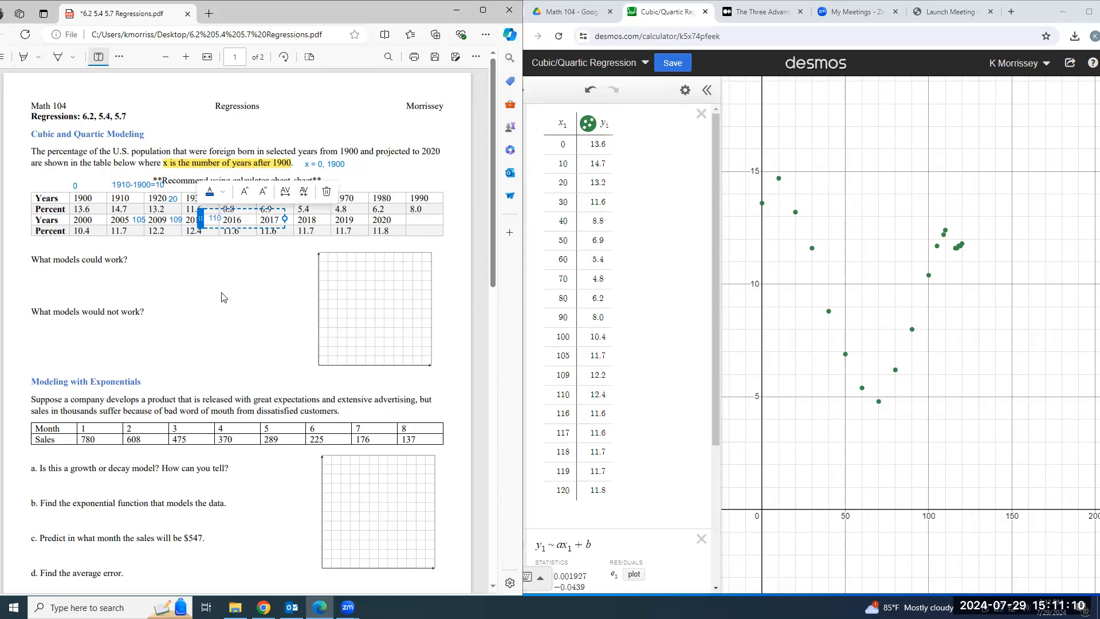
pyautogui.click(227, 291)
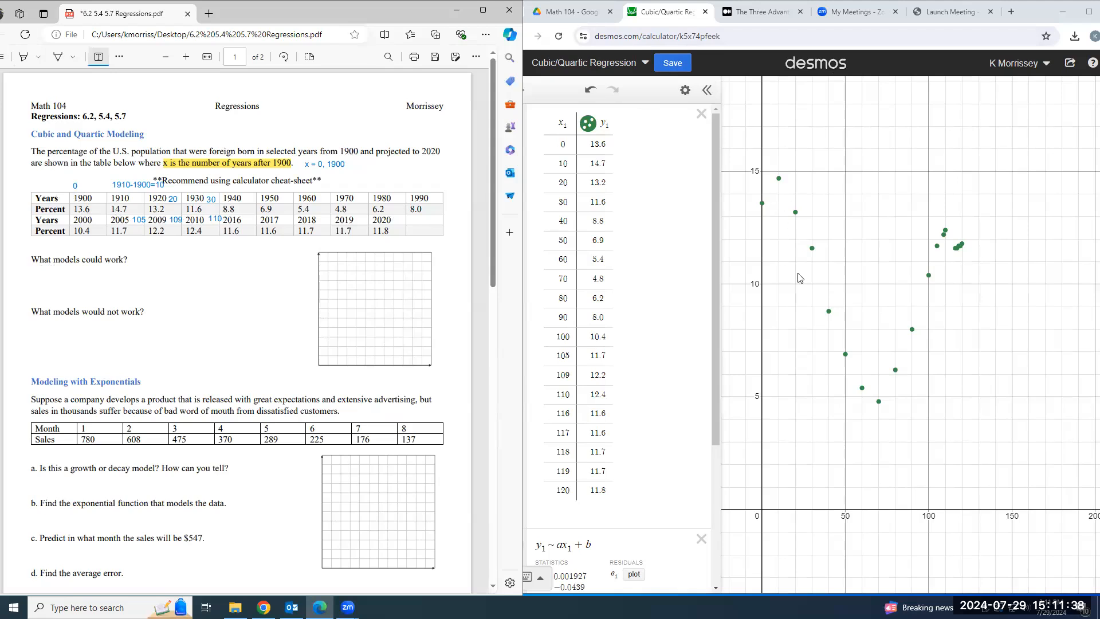
# Enlarge the Desmos graph, then note "linear, quadratic, cubic, quartic exponential, logs, logistics" beside "What models could work?" in the PDF.
pyautogui.click(707, 89)
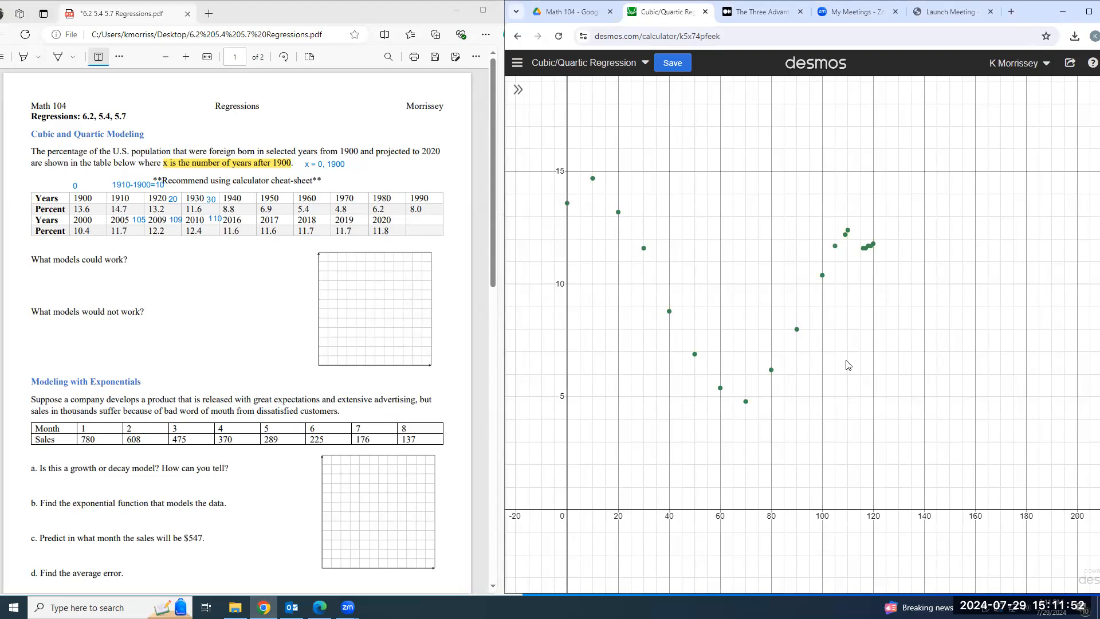
pyautogui.click(240, 269)
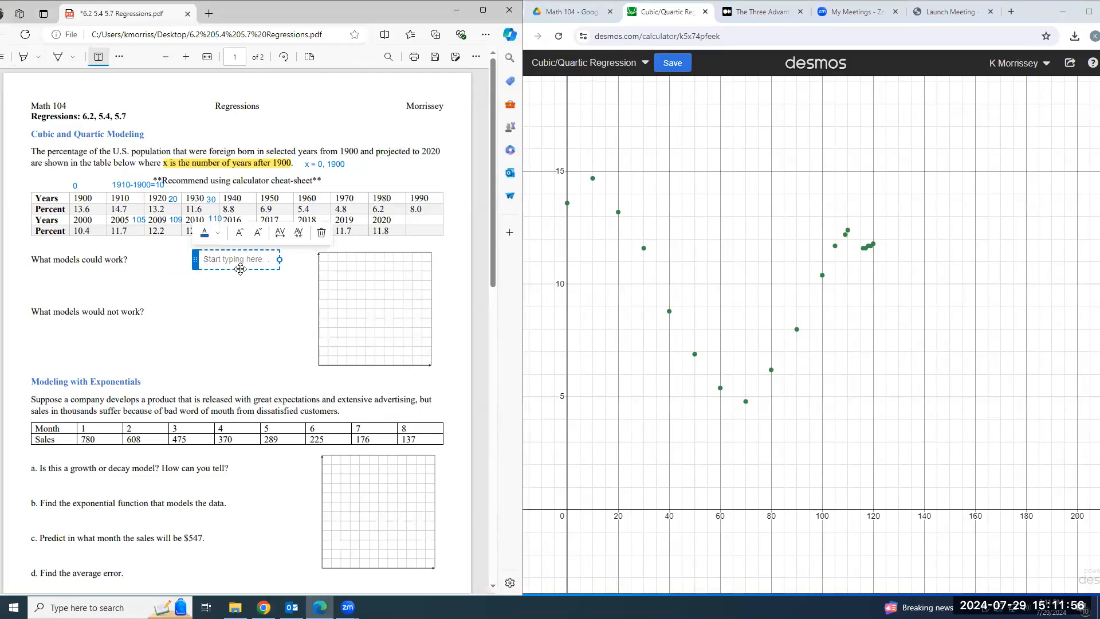
pyautogui.write('linear, quadratic, cubic,')
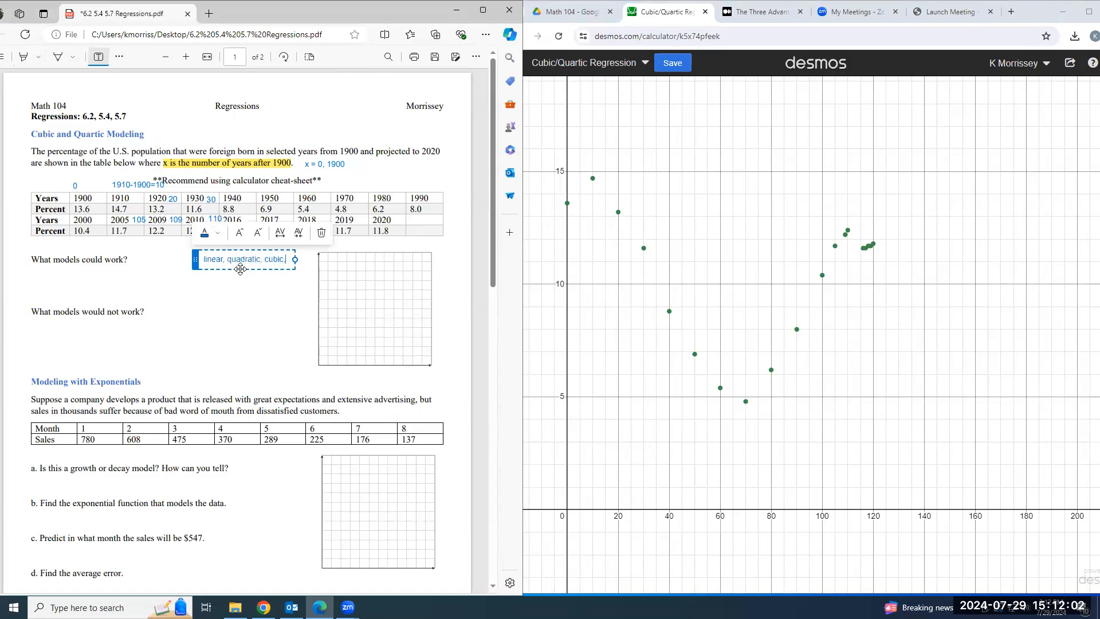
pyautogui.write(' quartic')
pyautogui.press('Return')
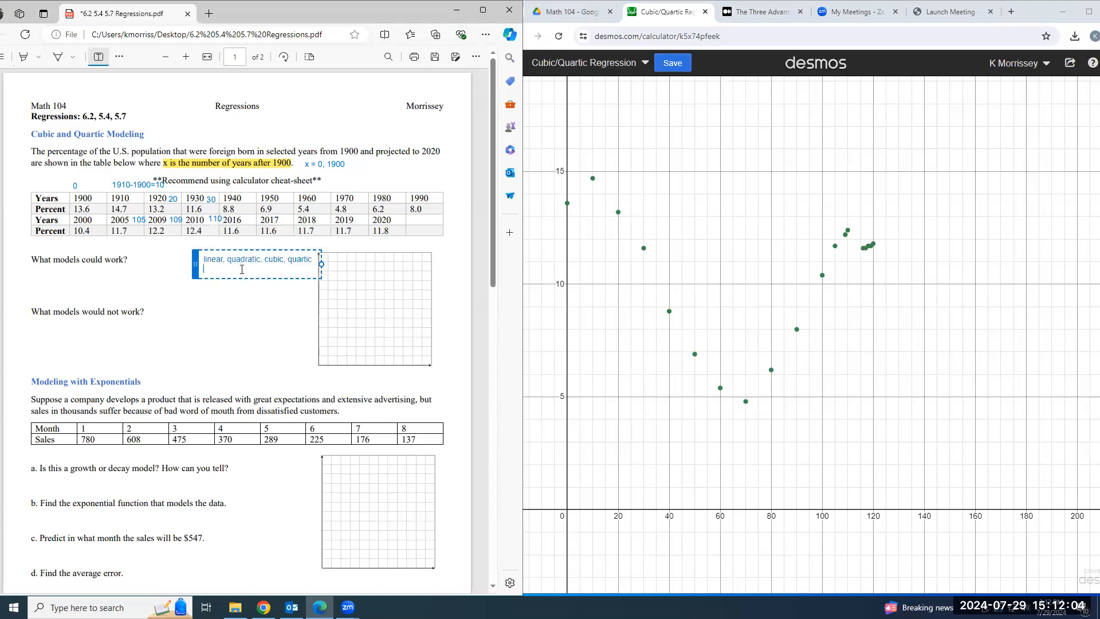
pyautogui.write('exponential')
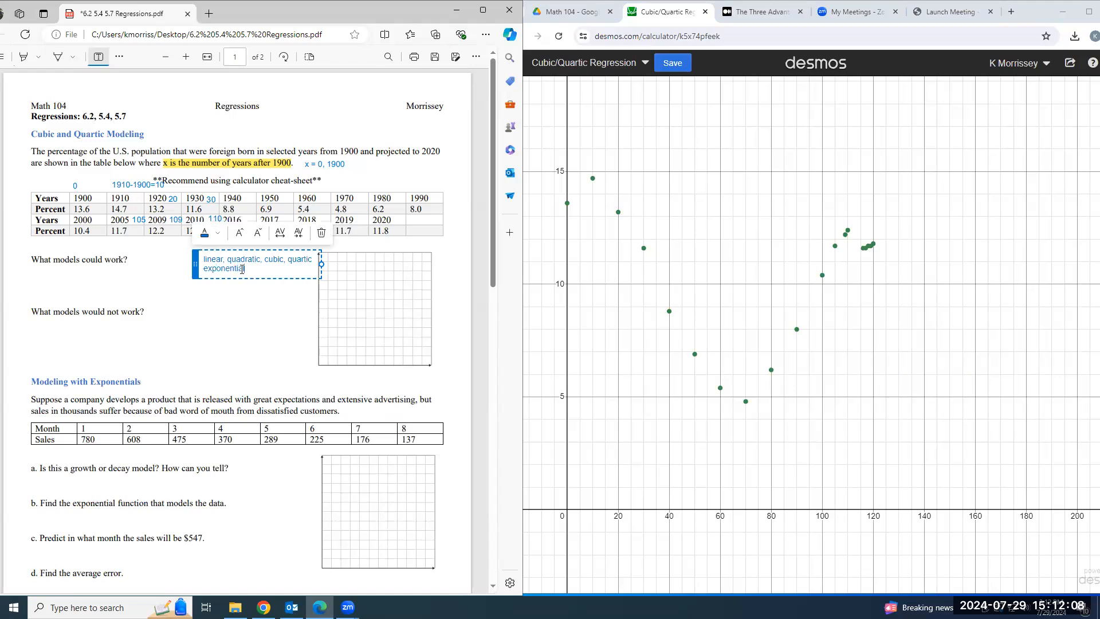
pyautogui.write(', logi')
pyautogui.press('BackSpace')
pyautogui.write('s, logistics')
# In Desmos, show the linear regression y₁ ~ ax₁ + b over the scatter plot and enlarge the graph.
pyautogui.click(1041, 11)
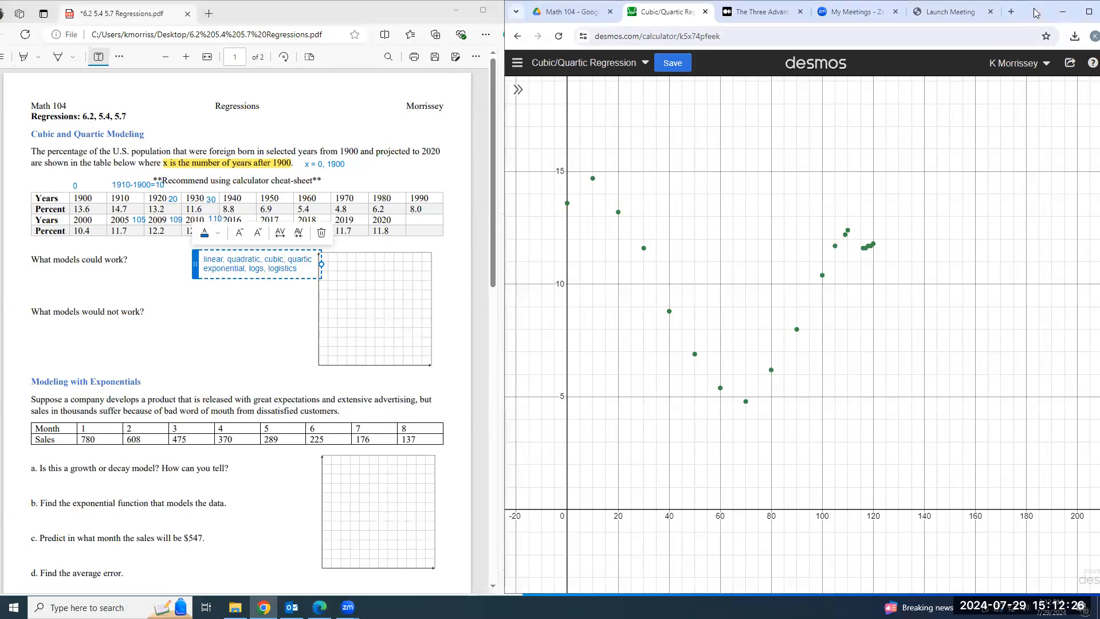
pyautogui.click(519, 91)
pyautogui.scroll(-1, 632, 444)
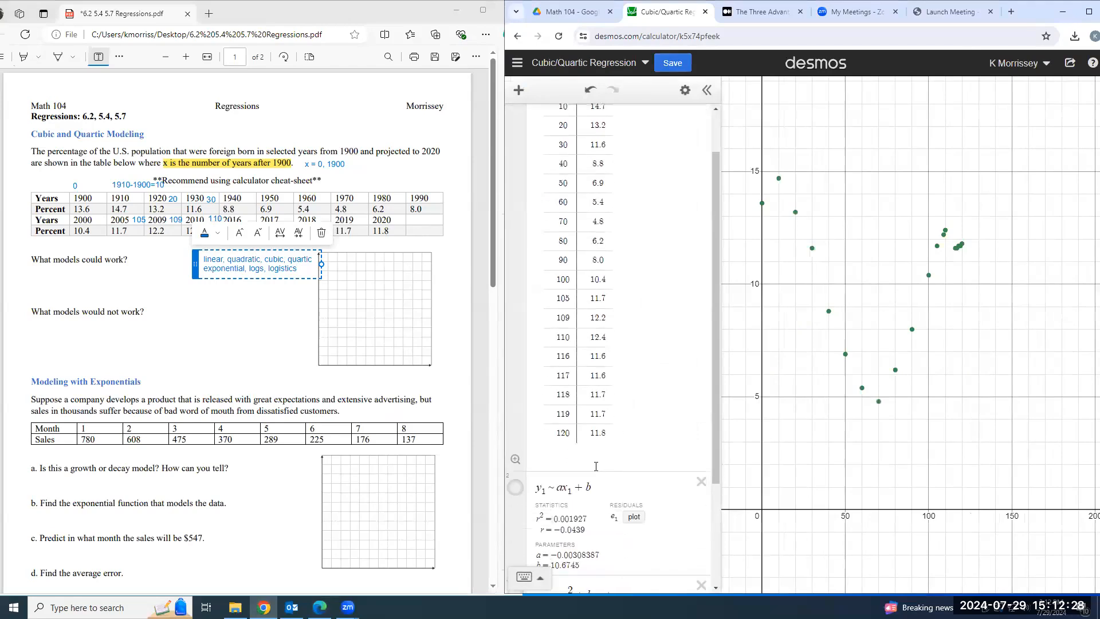
pyautogui.click(515, 488)
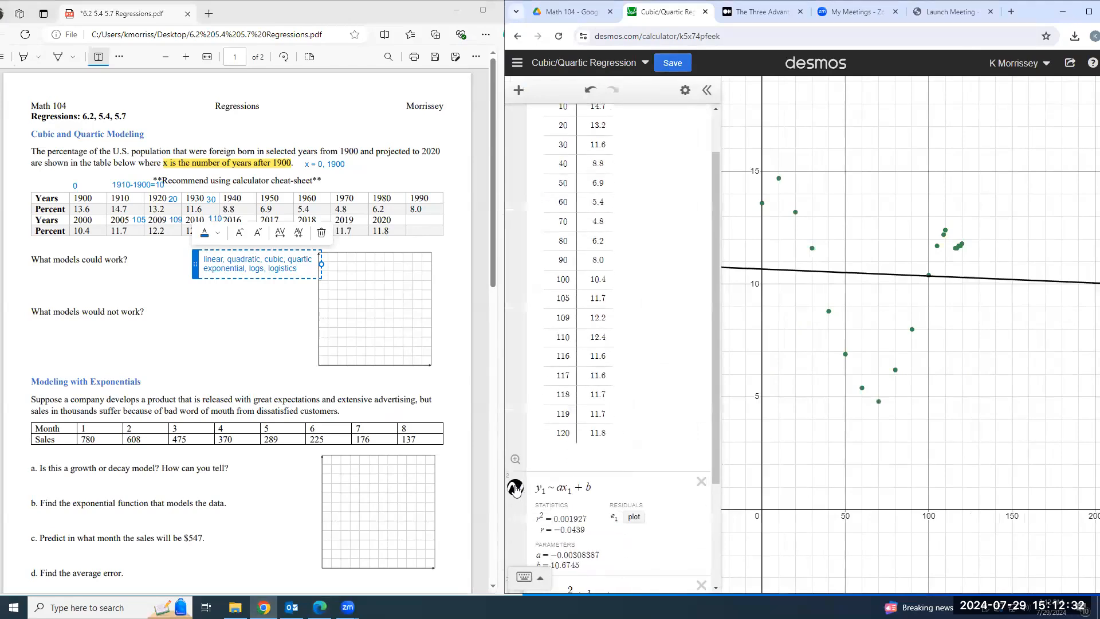
pyautogui.click(707, 89)
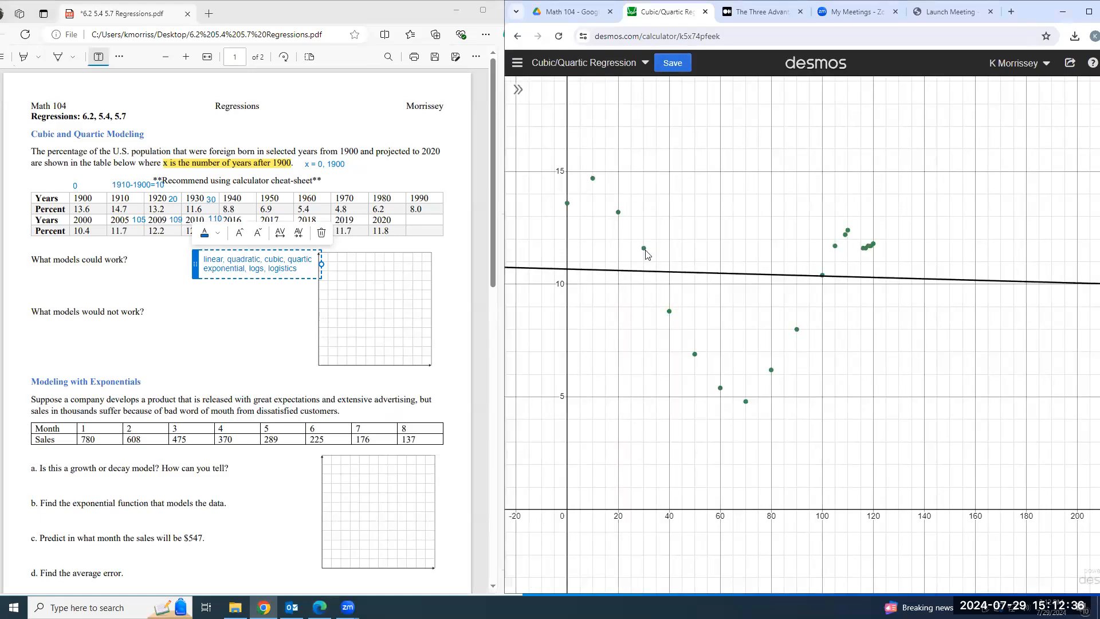
# Write "Linear - too many turning points" under "What models would not work?" in the PDF worksheet.
pyautogui.click(42, 325)
pyautogui.write('Linear')
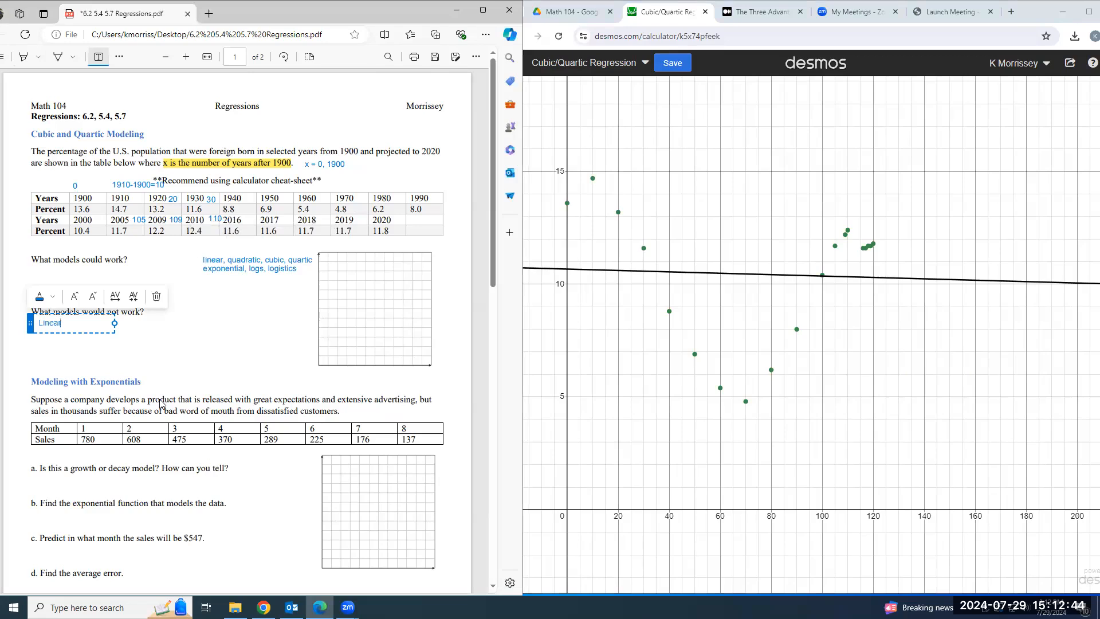
pyautogui.write('- too many turning points')
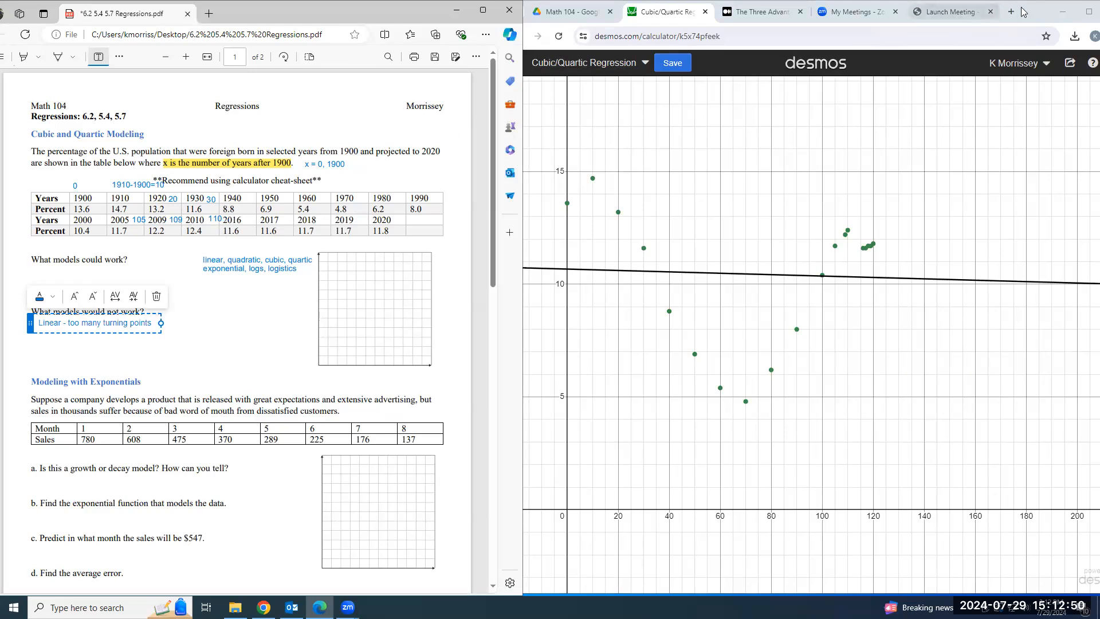
# In Desmos, replace the plotted linear regression with the quadratic one, y₁ ~ ax₁² + bx₁ + c, and enlarge the graph.
pyautogui.click(527, 93)
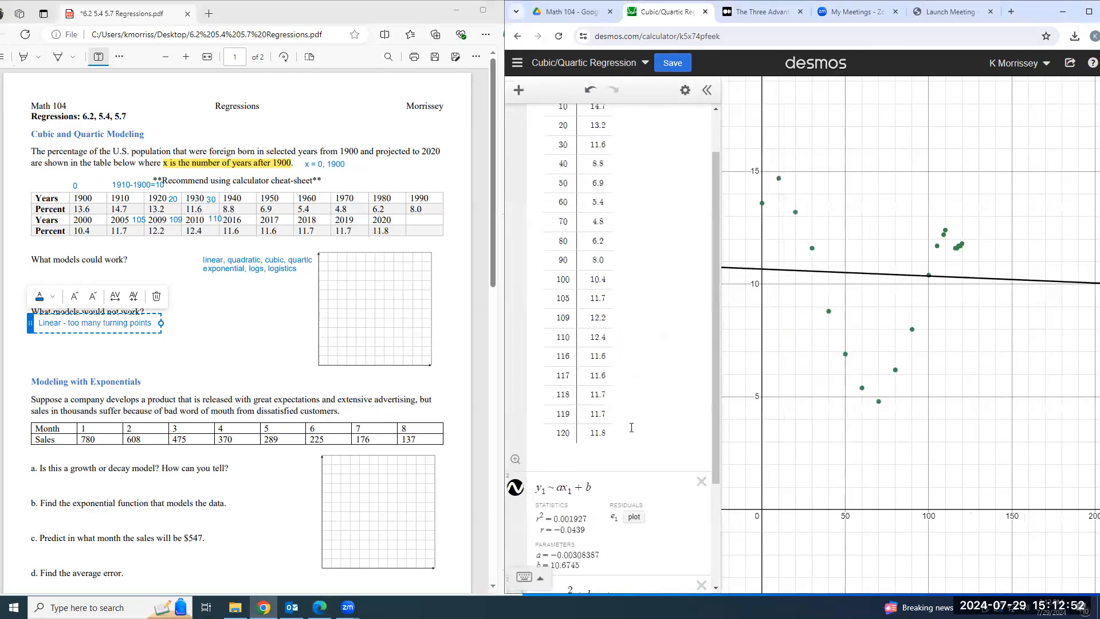
pyautogui.click(516, 487)
pyautogui.scroll(-3, 519, 469)
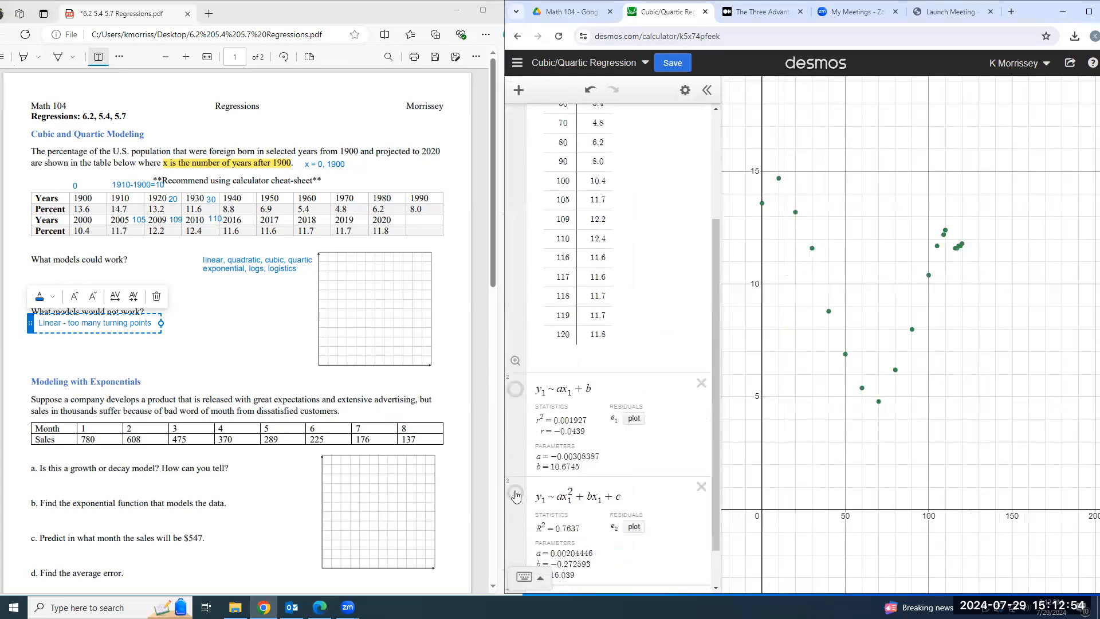
pyautogui.click(521, 448)
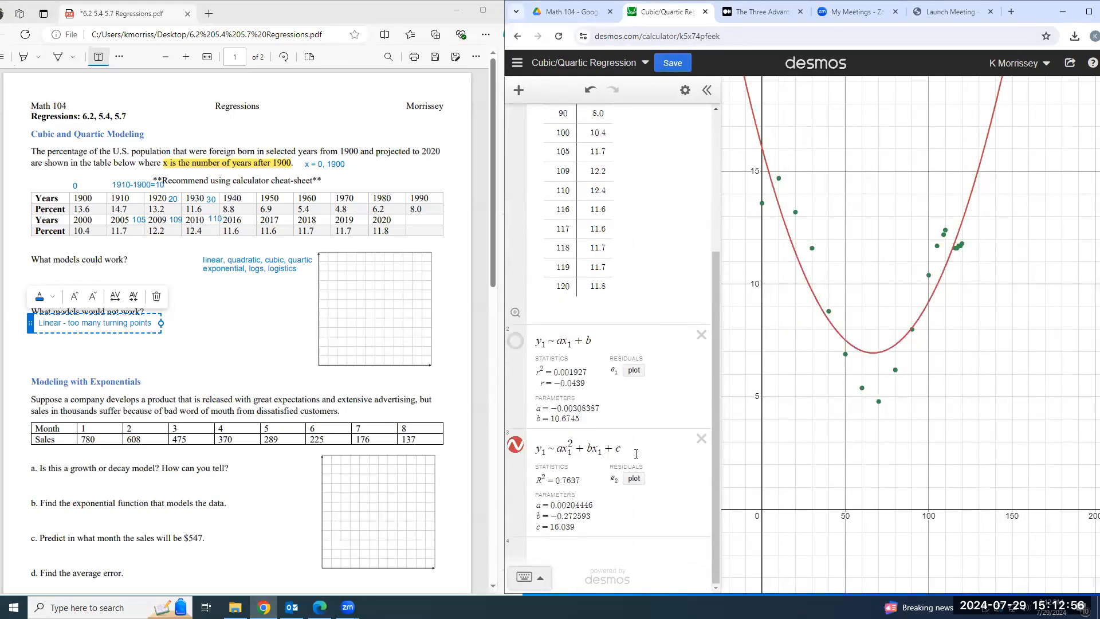
pyautogui.click(706, 90)
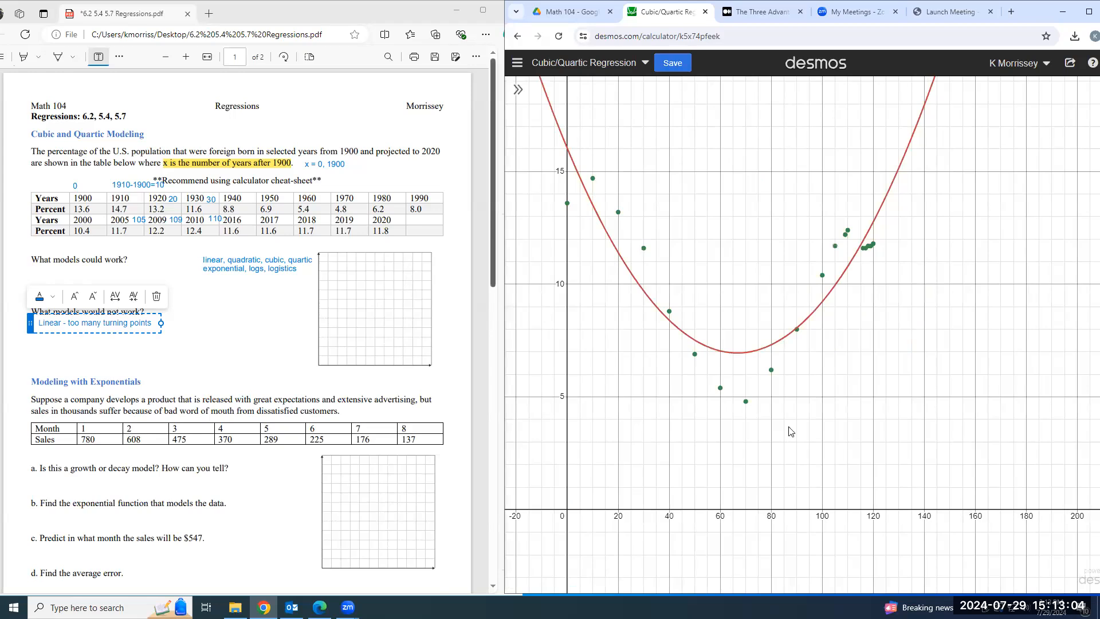
# Write "Quadratic - too few turning points" in the PDF worksheet beneath the note about the linear model.
pyautogui.click(38, 337)
pyautogui.write('Quadrat')
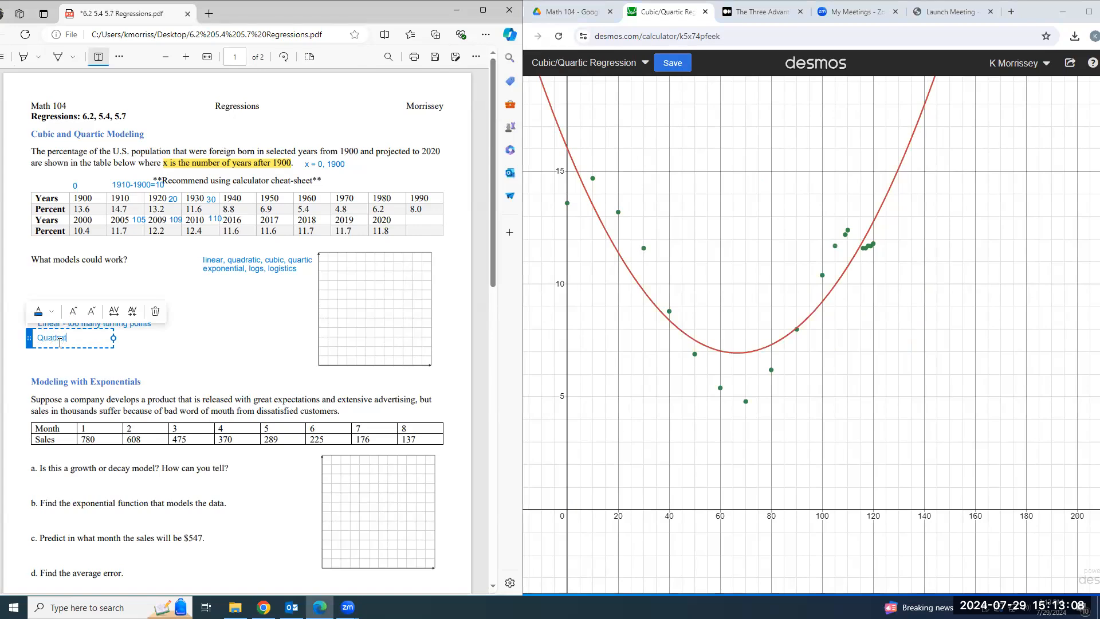
pyautogui.write('ic - too few turning points')
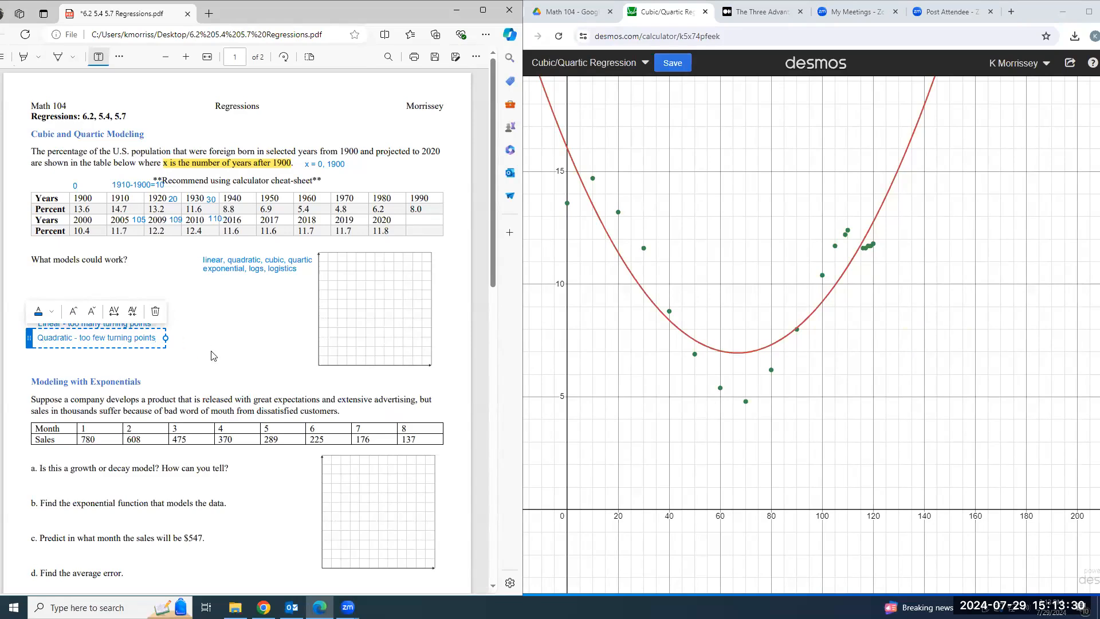
# Write "Cubic or quartic" directly under "What models could work?" in the PDF worksheet.
pyautogui.click(60, 285)
pyautogui.click(35, 270)
pyautogui.write('Cubic or quartic')
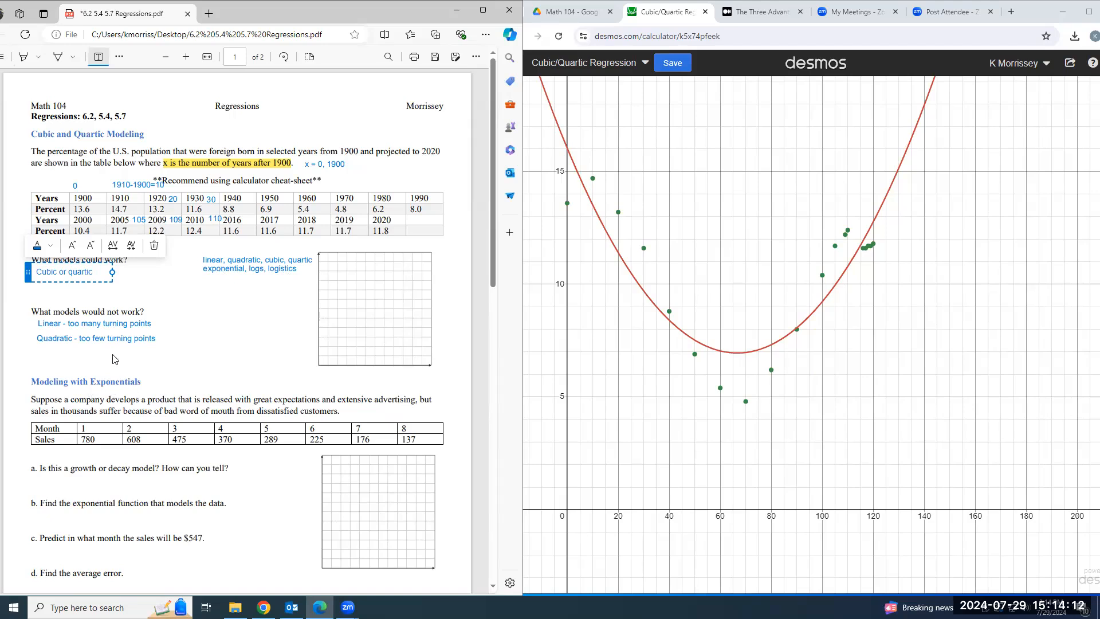
# In Desmos, bring back the expression list and hide the curve of the quadratic regression.
pyautogui.click(1031, 20)
pyautogui.click(518, 90)
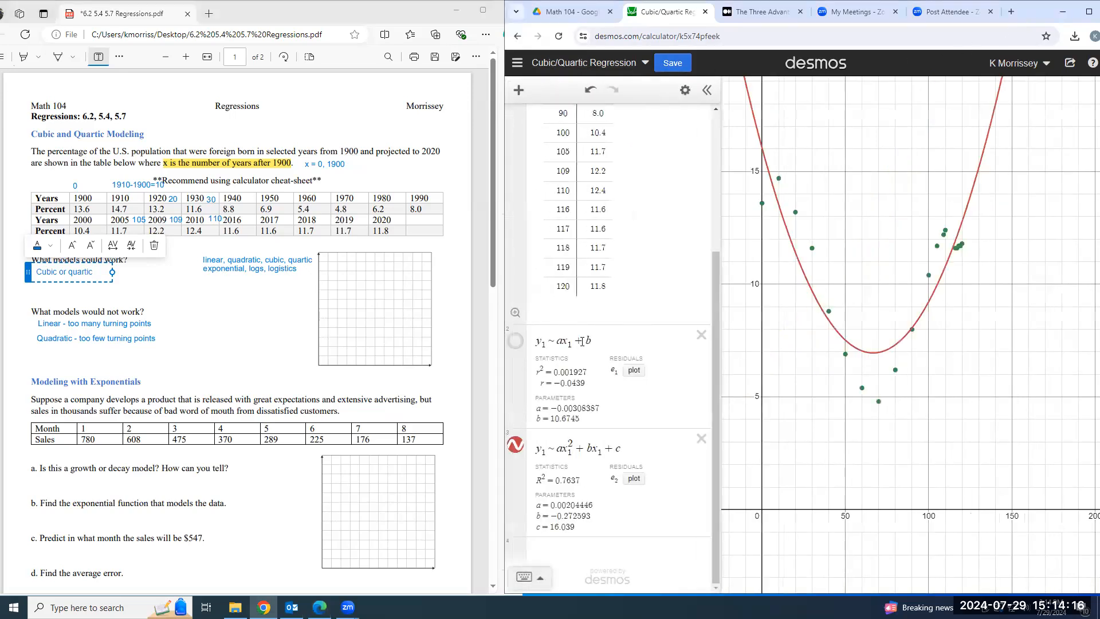
pyautogui.click(515, 449)
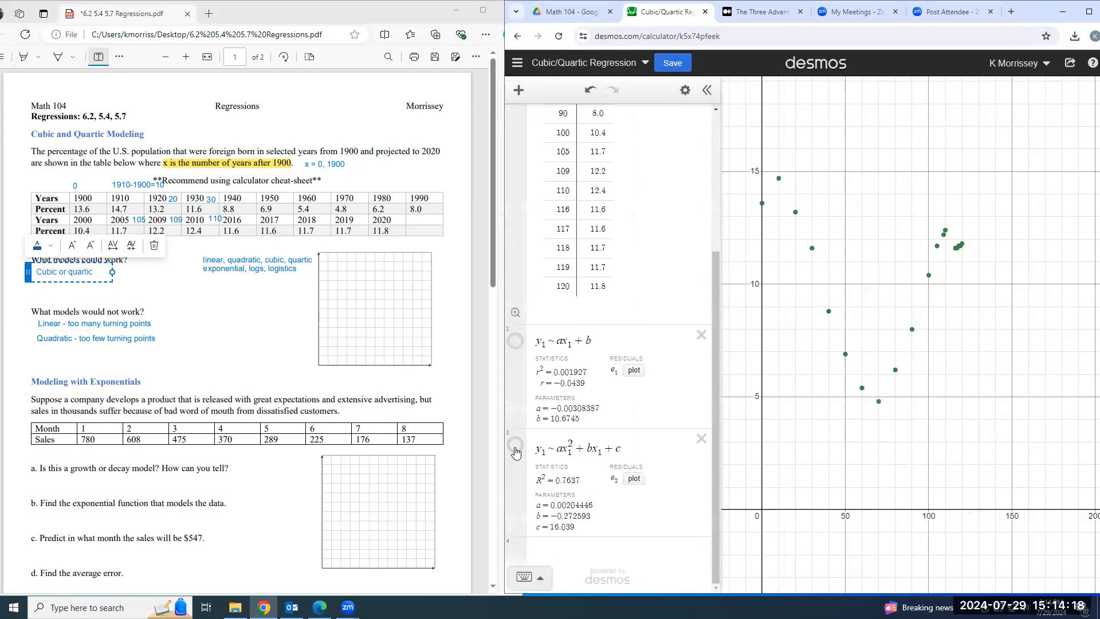
# Start a new expression with y₁ ~ and look up the tilde key on the QWERTY keyboard web page.
pyautogui.click(598, 559)
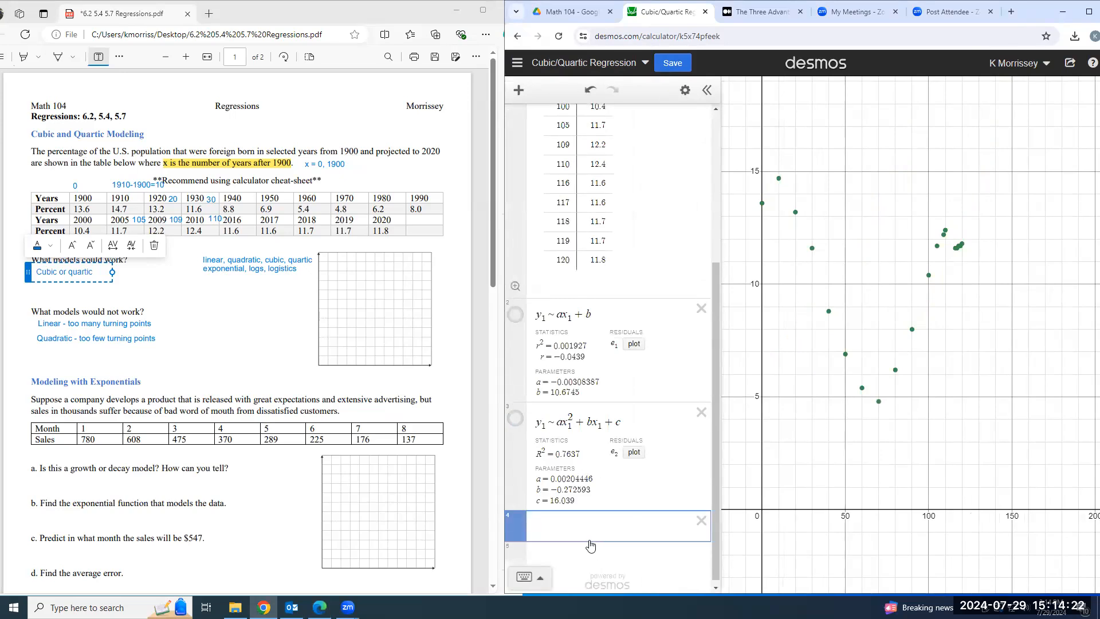
pyautogui.write('y_1')
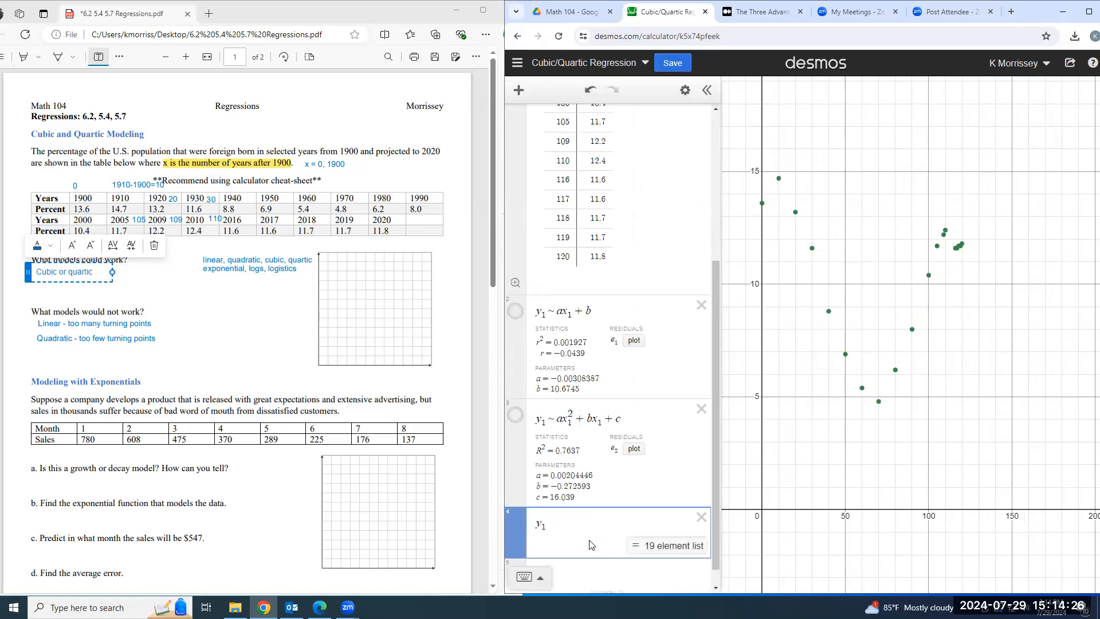
pyautogui.write('~')
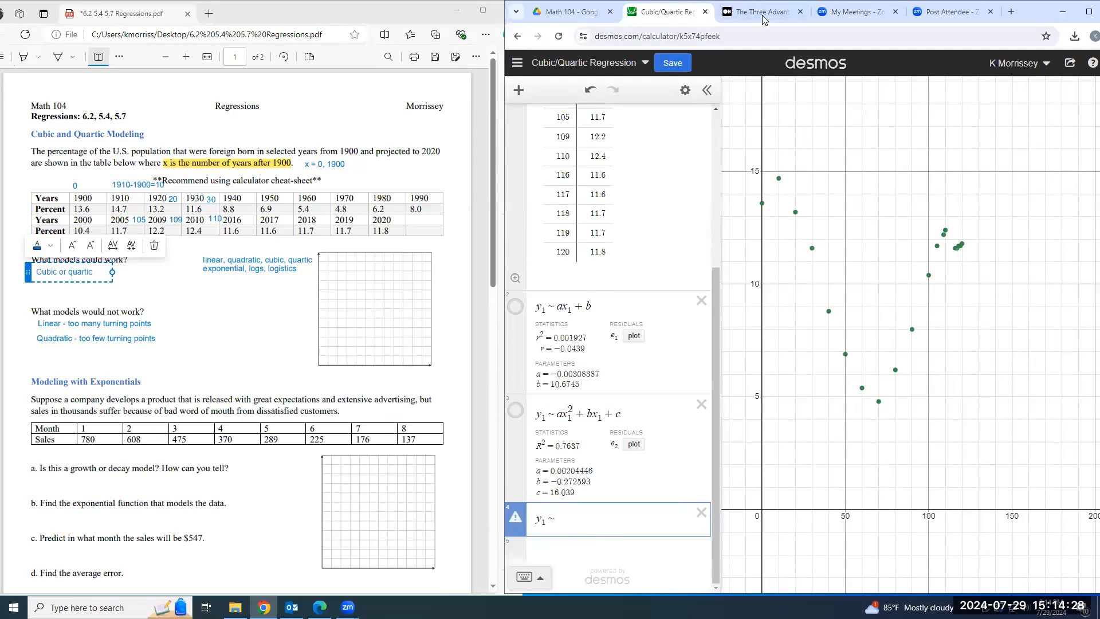
pyautogui.click(762, 17)
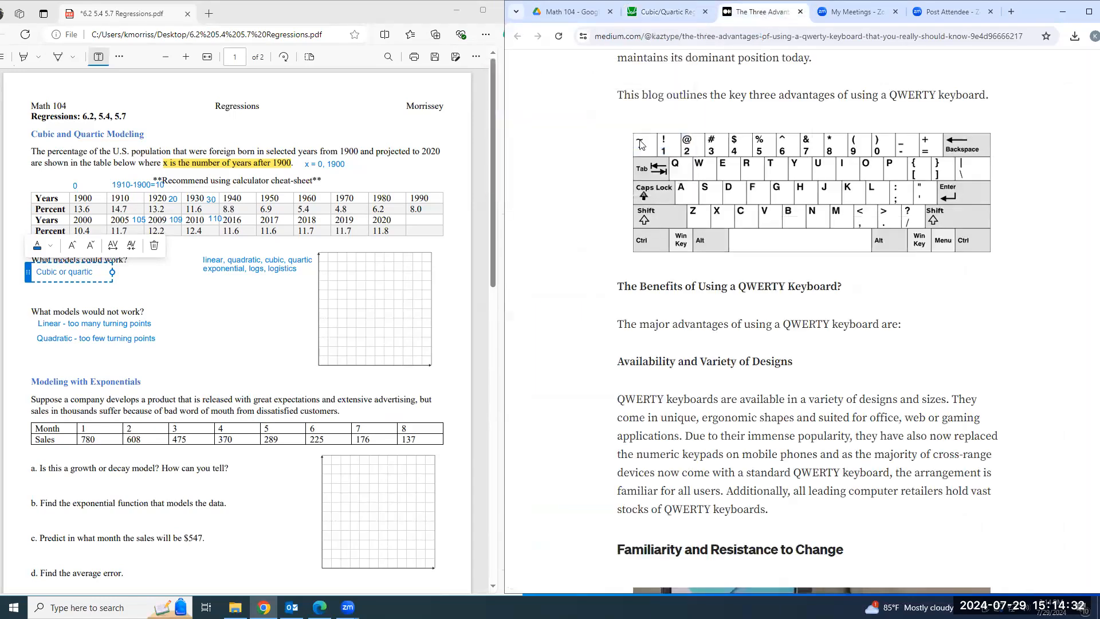
pyautogui.click(662, 17)
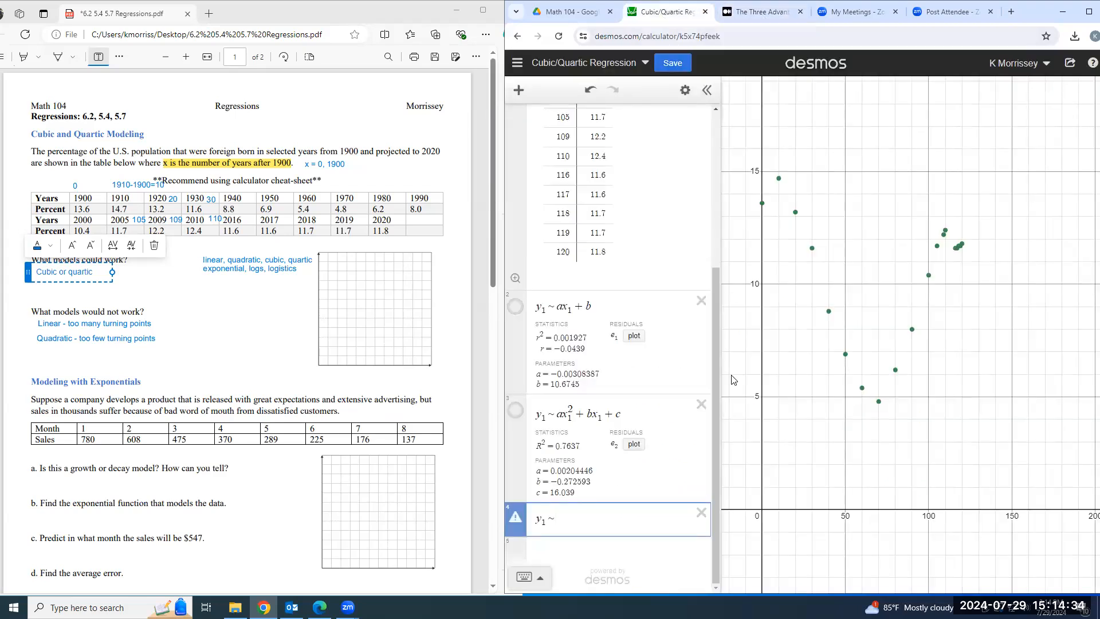
# Complete the new expression as the cubic regression y₁ ~ ax₁³ + bx₁² + cx₁ + d.
pyautogui.write('ax_1')
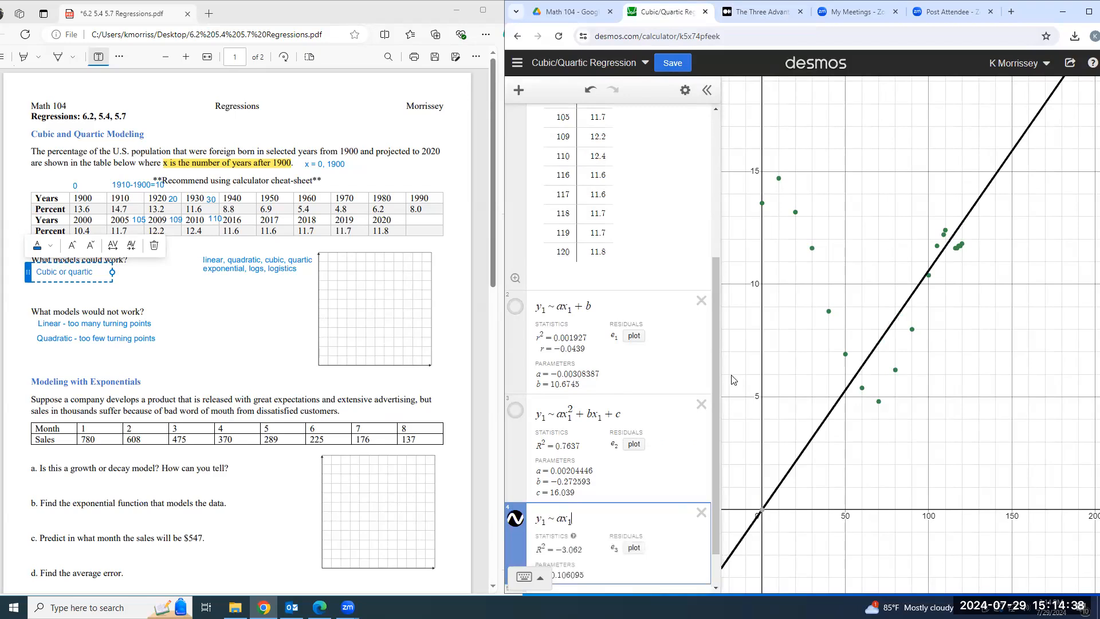
pyautogui.write('^3')
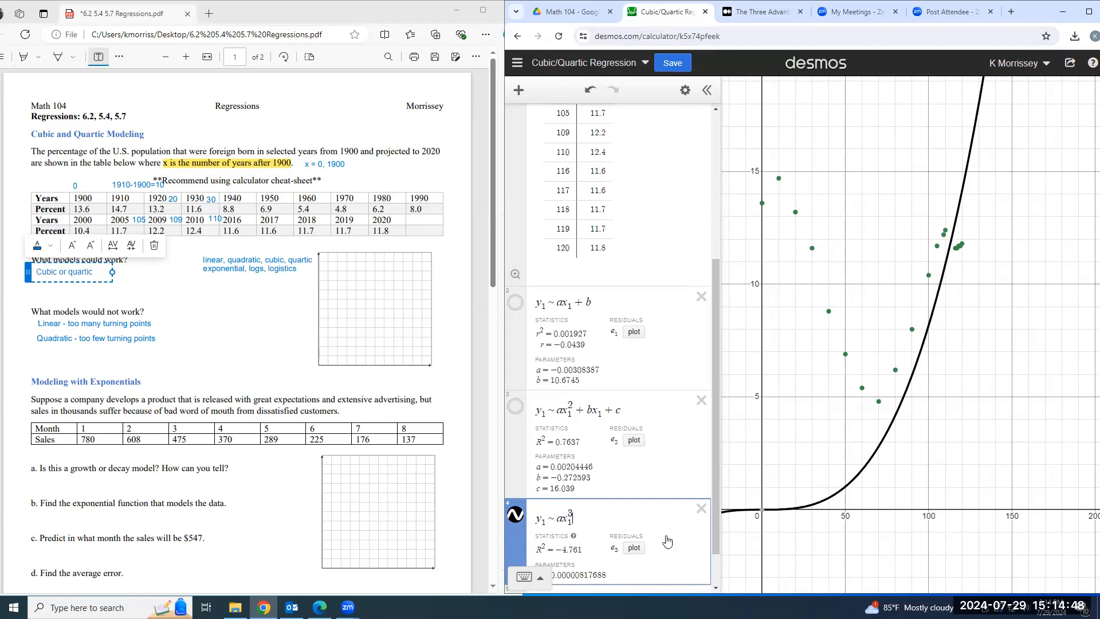
pyautogui.write('+bx')
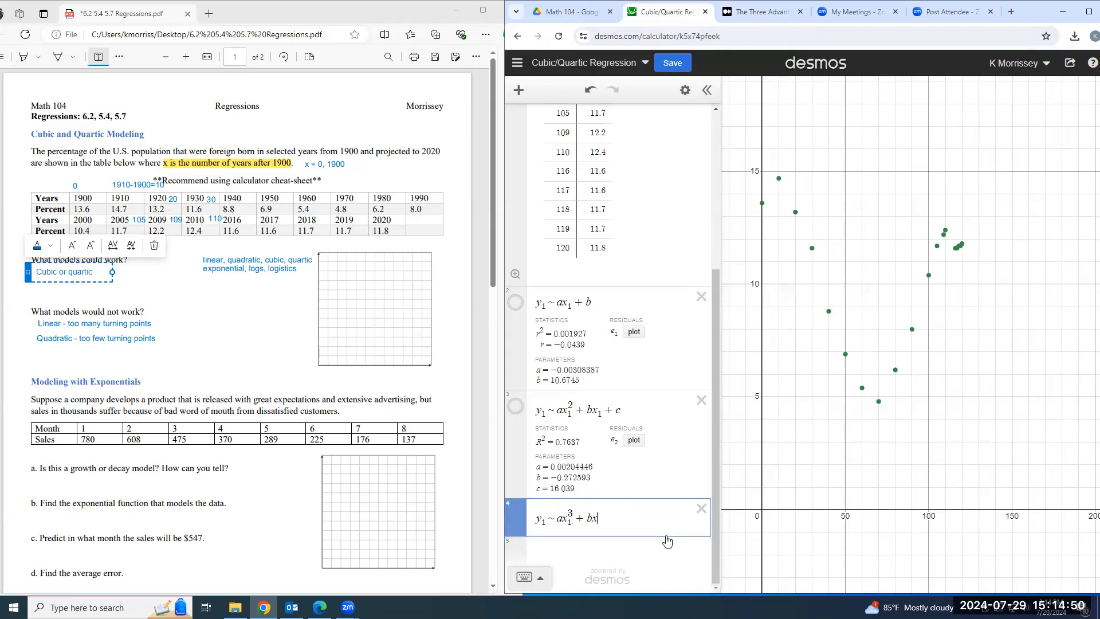
pyautogui.write('1')
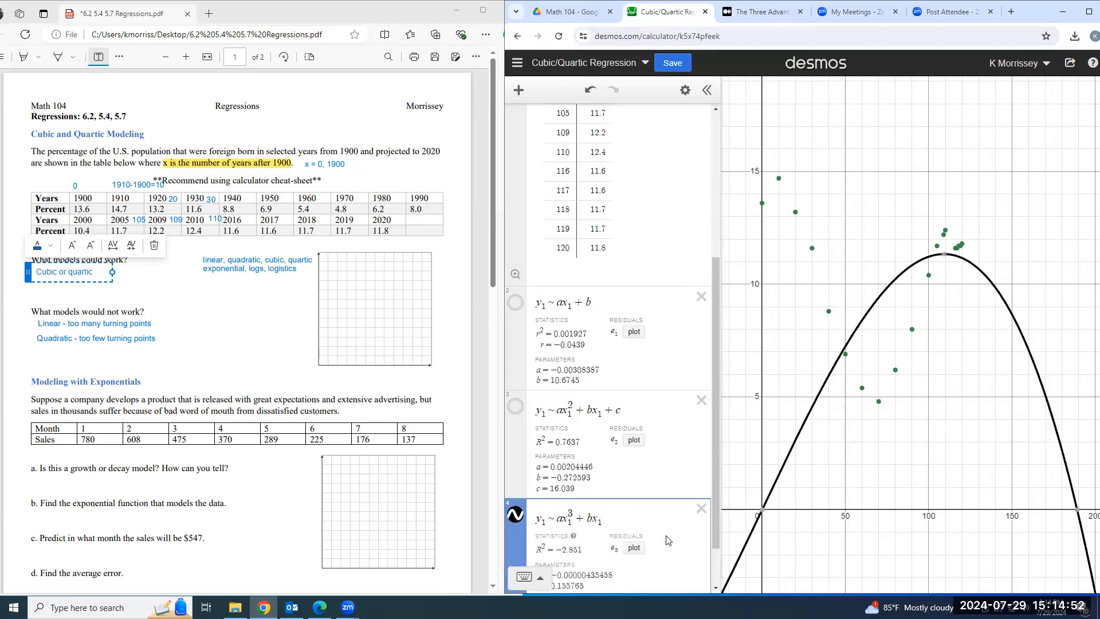
pyautogui.write('^2')
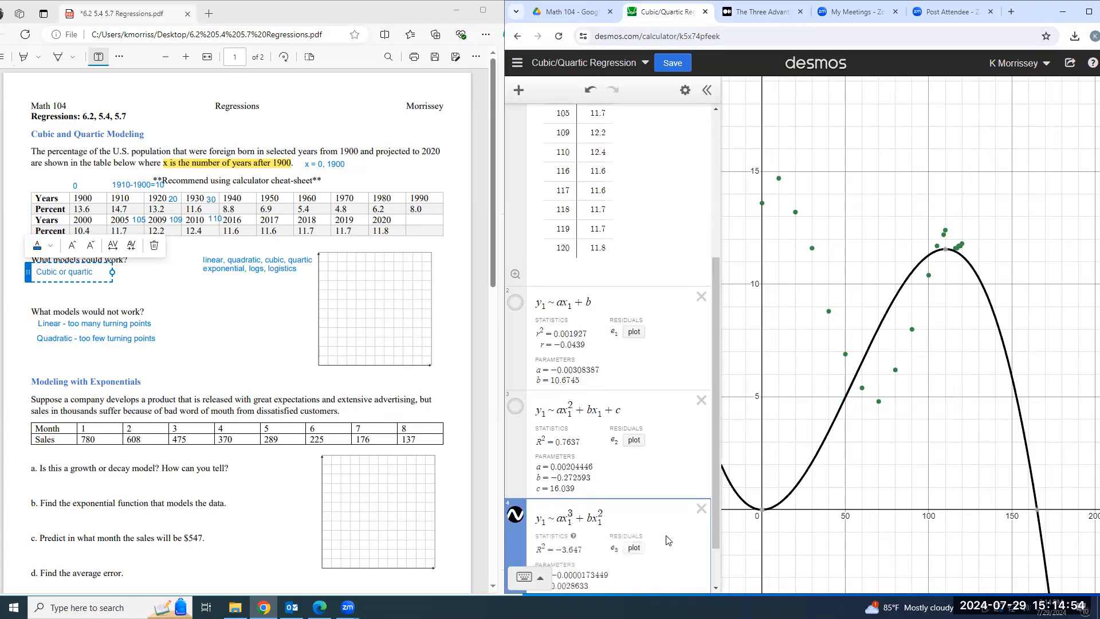
pyautogui.write('+cx')
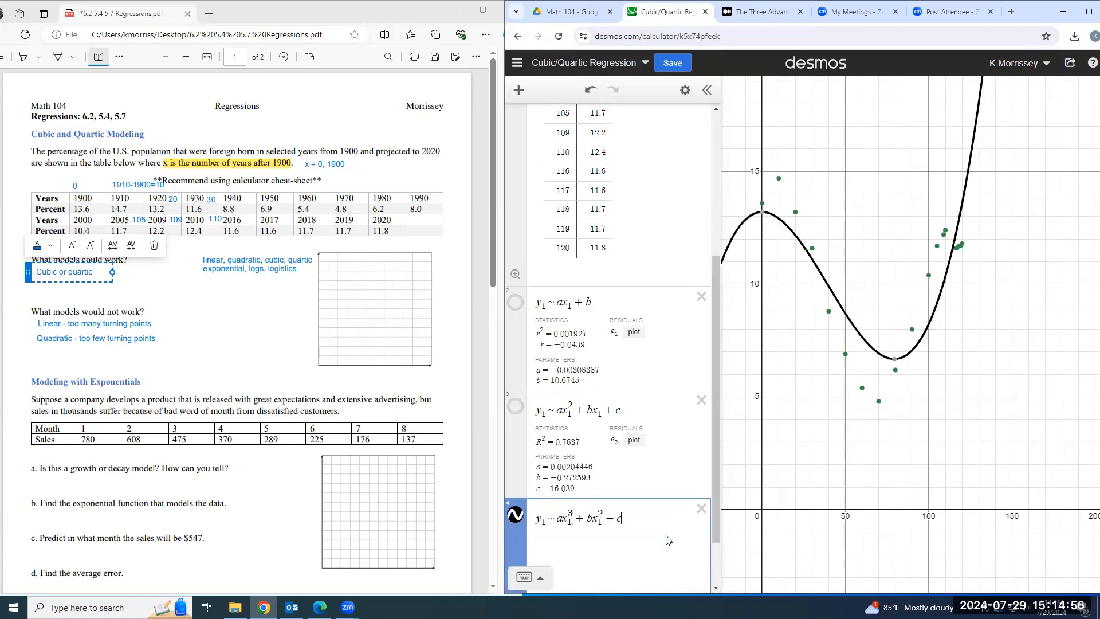
pyautogui.write('1')
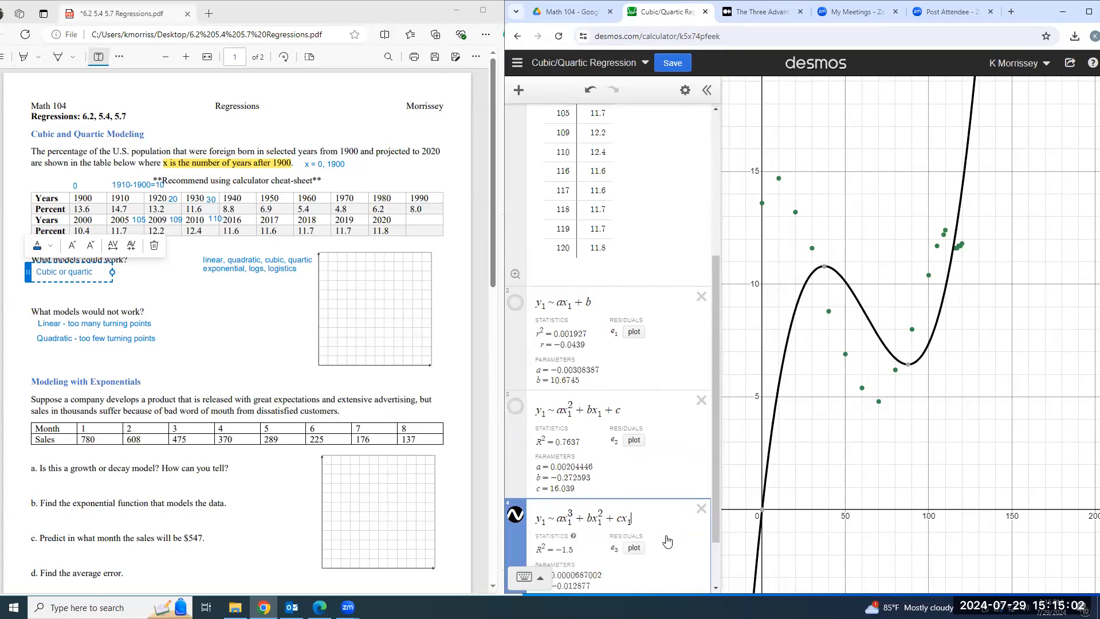
pyautogui.write('+d')
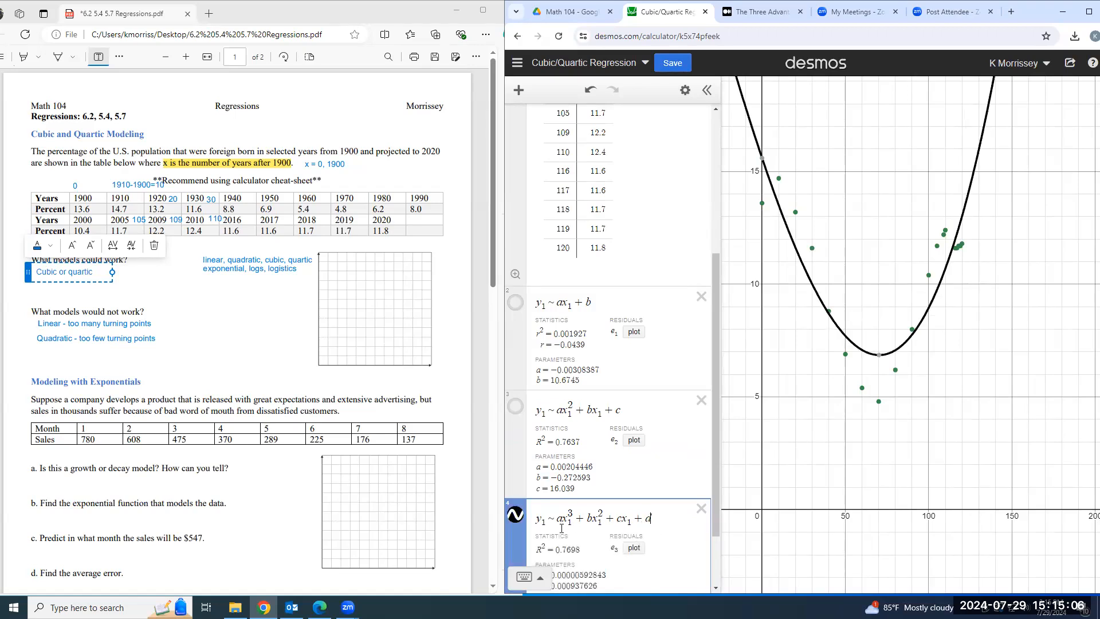
pyautogui.scroll(-2, 667, 515)
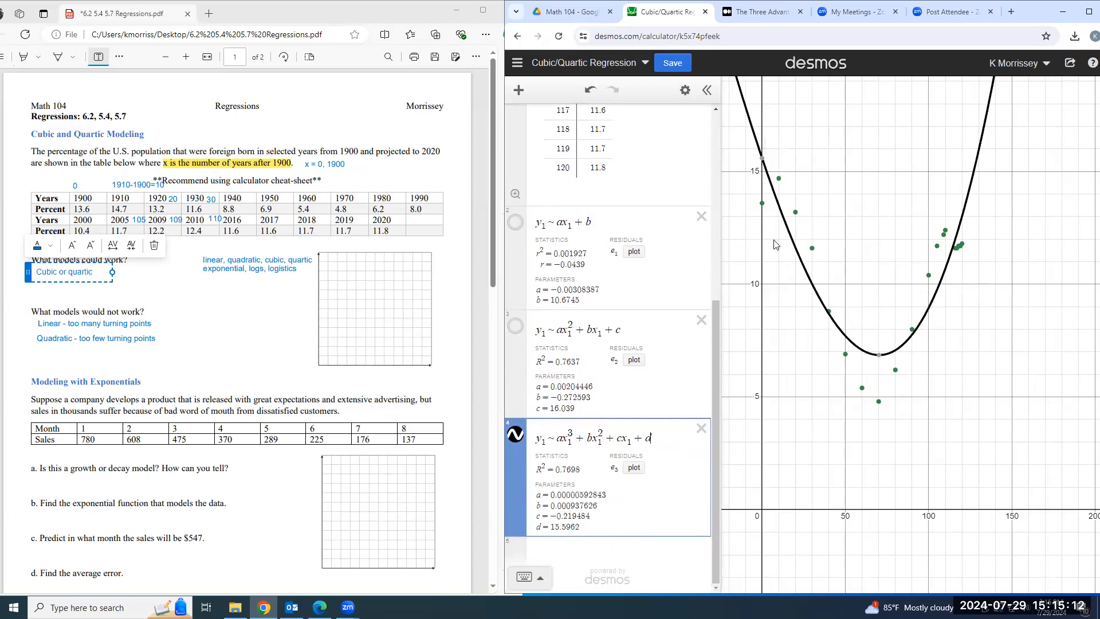
# Examine the cubic curve's fit on the enlarged graph and highlight the cubic regression's R² statistic.
pyautogui.click(707, 90)
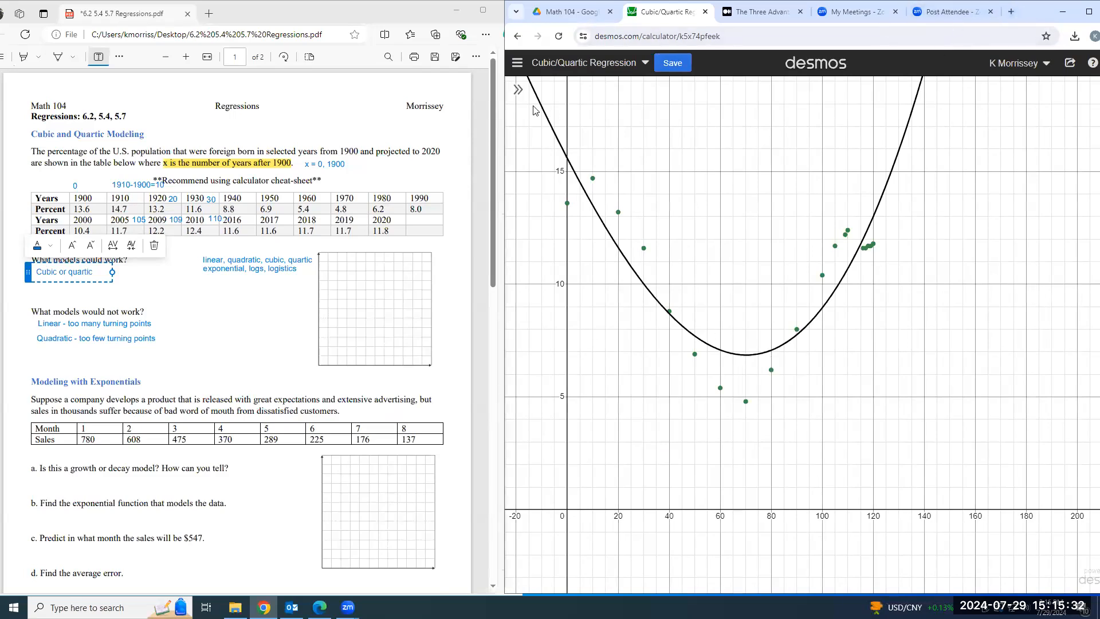
pyautogui.click(518, 92)
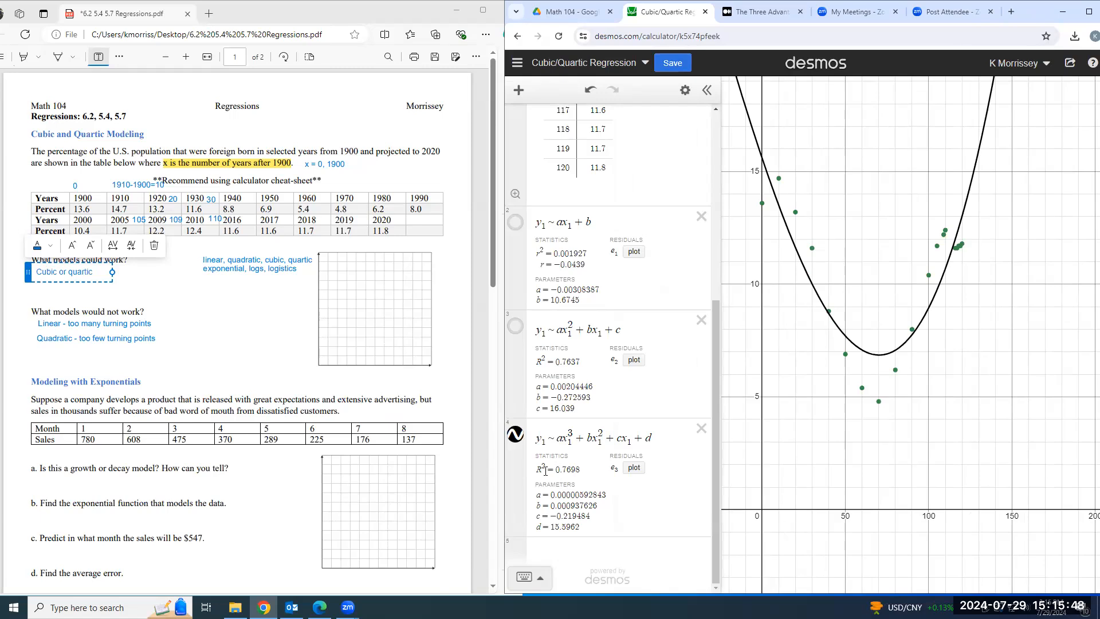
pyautogui.moveTo(545, 469); pyautogui.dragTo(580, 471)
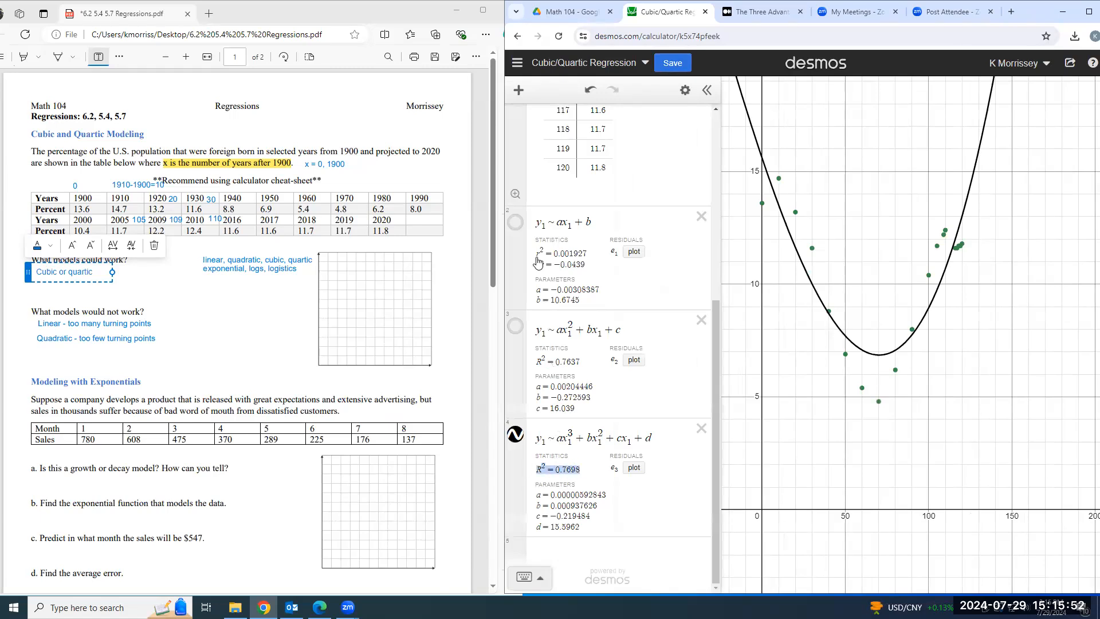
# Open the Desmos scientific calculator in a new browser tab.
pyautogui.click(1011, 14)
pyautogui.write('desmo')
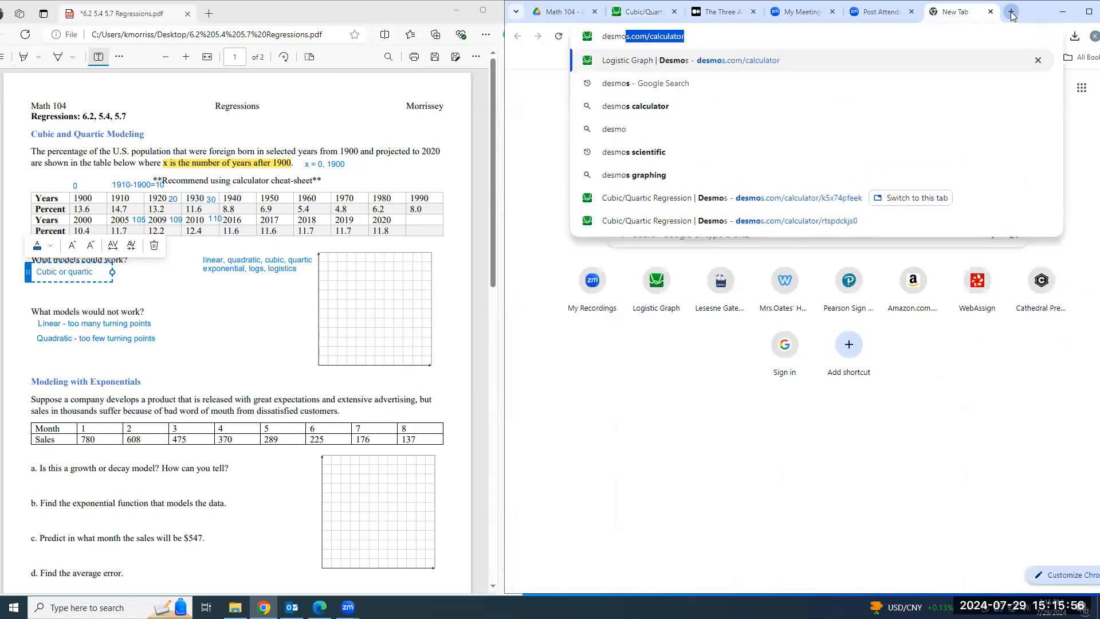
pyautogui.write(' scien')
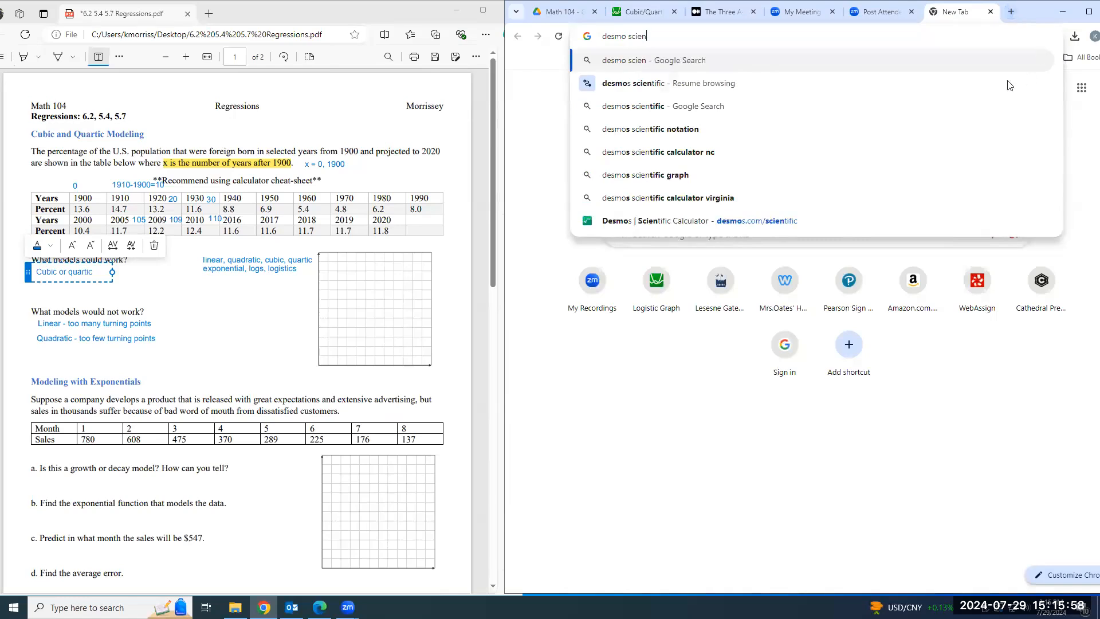
pyautogui.click(818, 228)
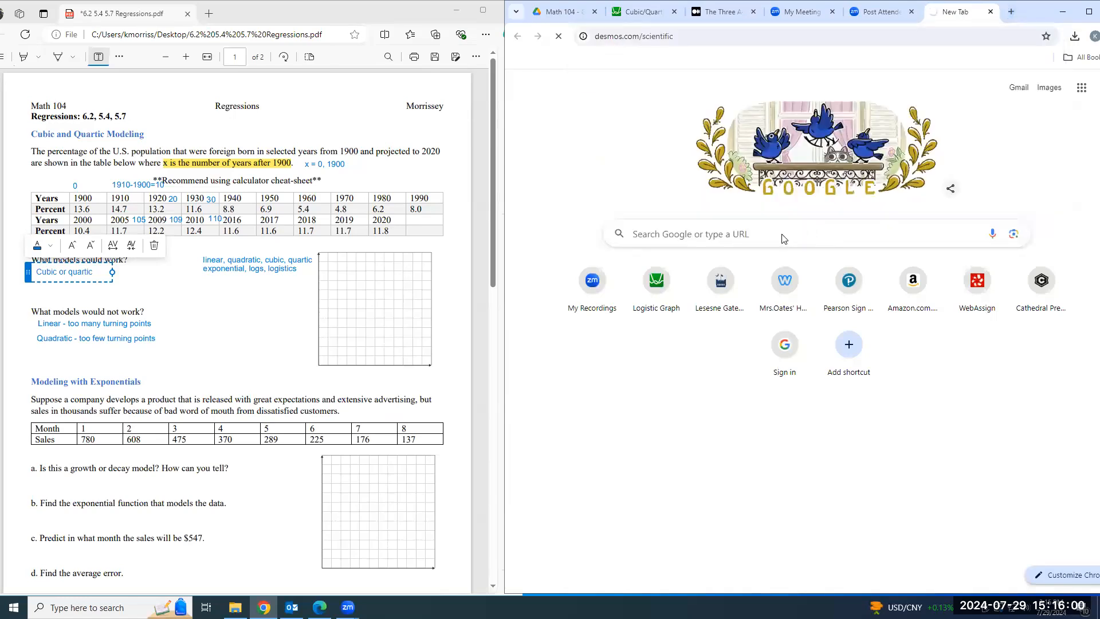
# Check the cubic regression's R² and calculate √0.7698 in the scientific calculator.
pyautogui.click(643, 16)
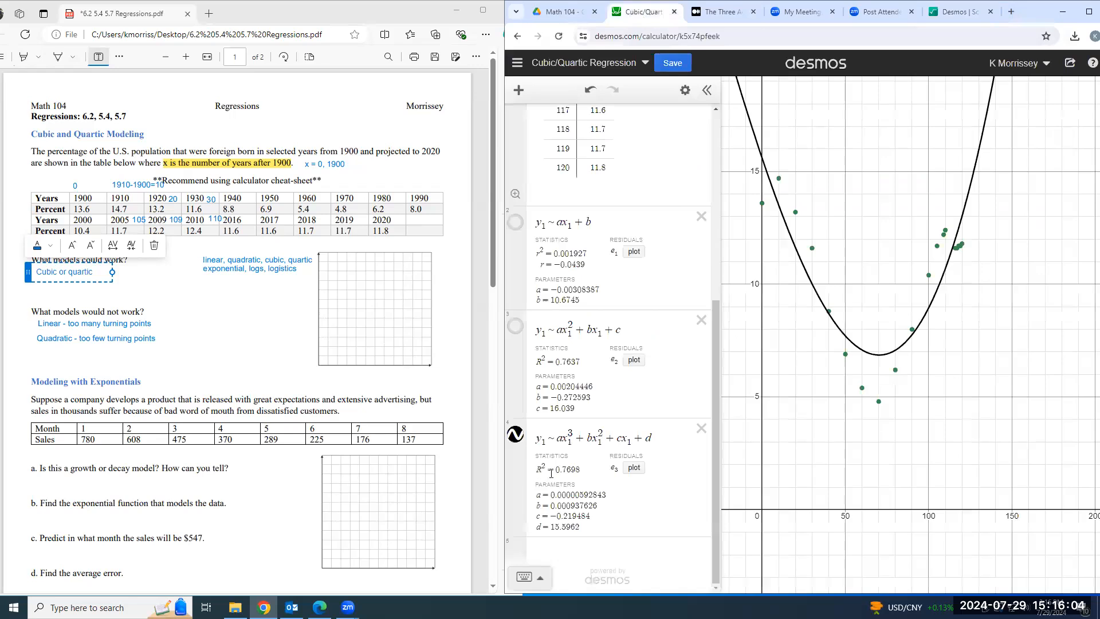
pyautogui.click(957, 14)
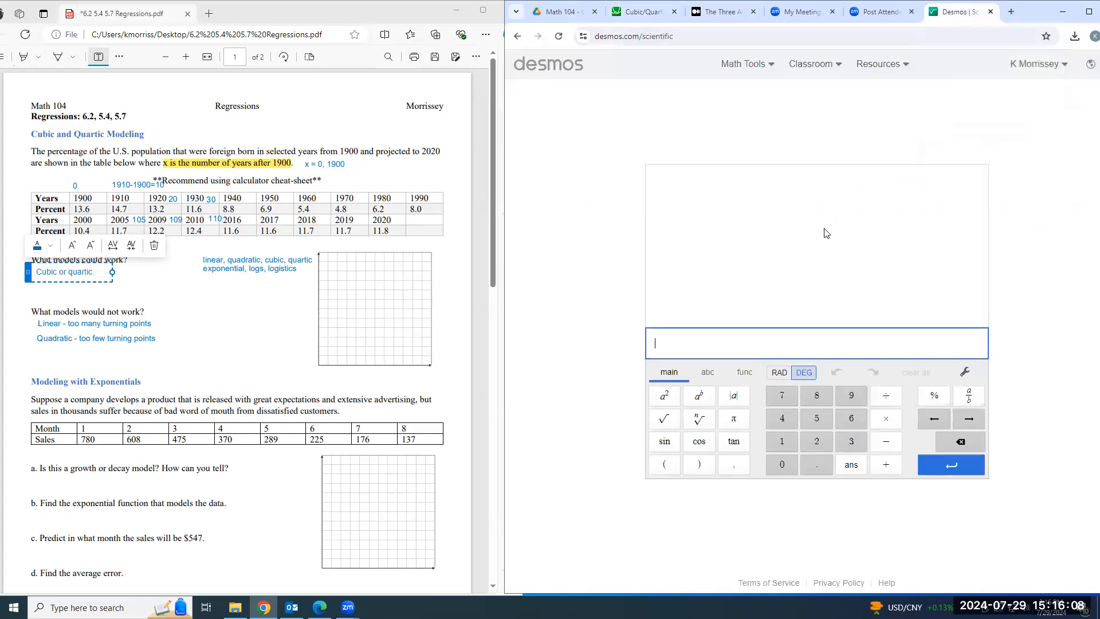
pyautogui.write('sqrt0')
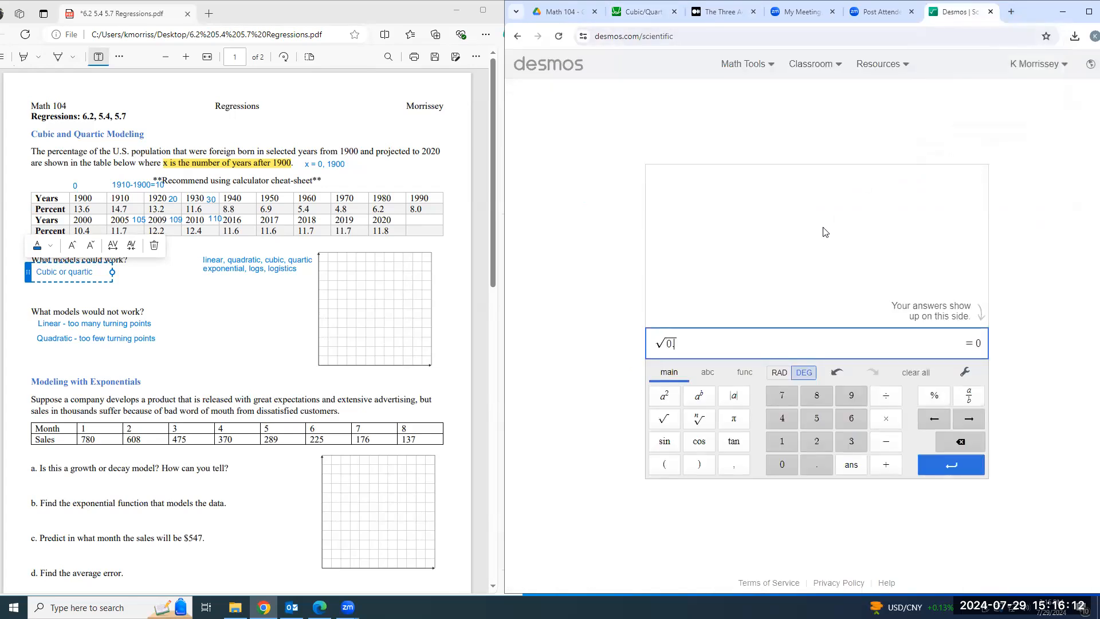
pyautogui.write('.7698')
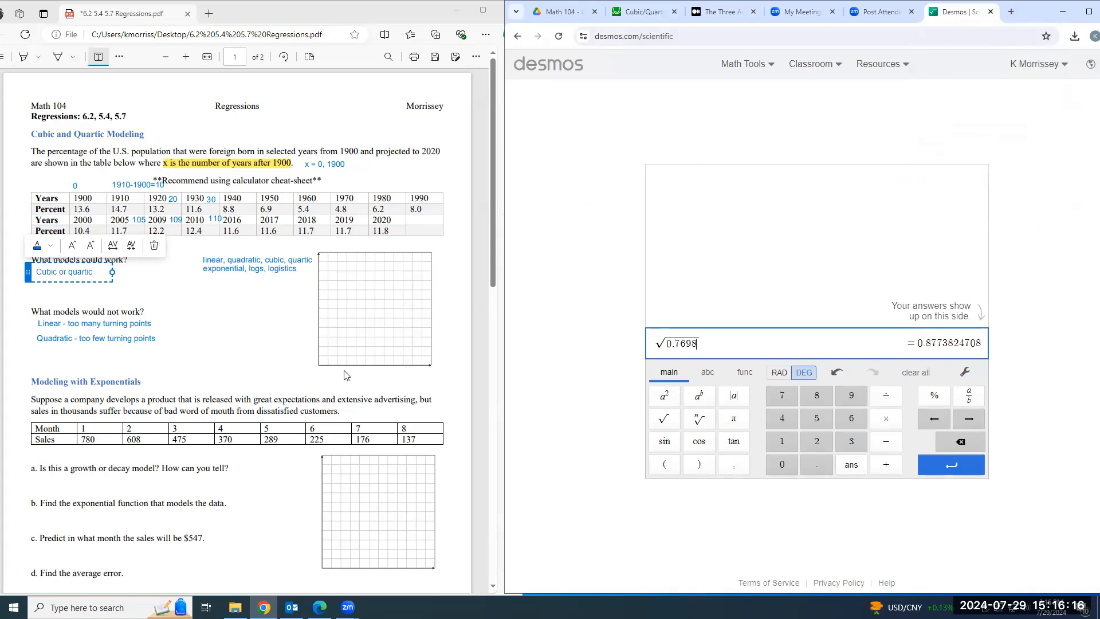
# In the PDF, change the "Cubic or quartic" note to "Cubic - r = 0.8774" and widen its text box.
pyautogui.click(100, 273)
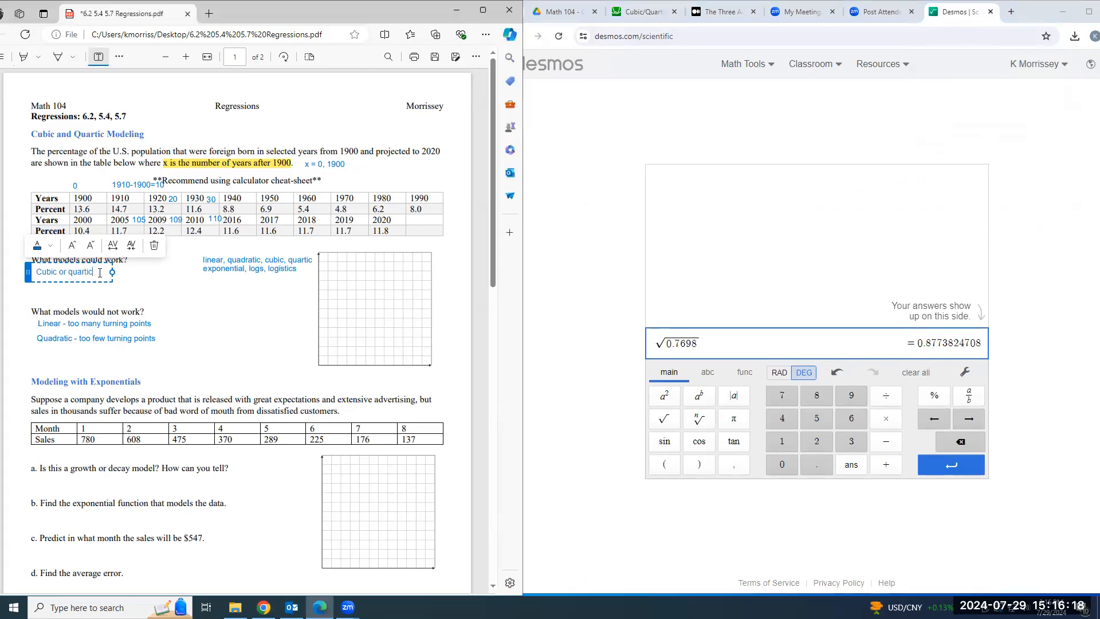
pyautogui.press('BackSpace')
pyautogui.press('BackSpace')
pyautogui.press('BackSpace')
pyautogui.press('BackSpace')
pyautogui.press('BackSpace')
pyautogui.press('BackSpace')
pyautogui.press('BackSpace')
pyautogui.press('BackSpace')
pyautogui.press('BackSpace')
pyautogui.press('BackSpace')
pyautogui.write('- r = 0.877')
pyautogui.moveTo(113, 273); pyautogui.dragTo(169, 280)
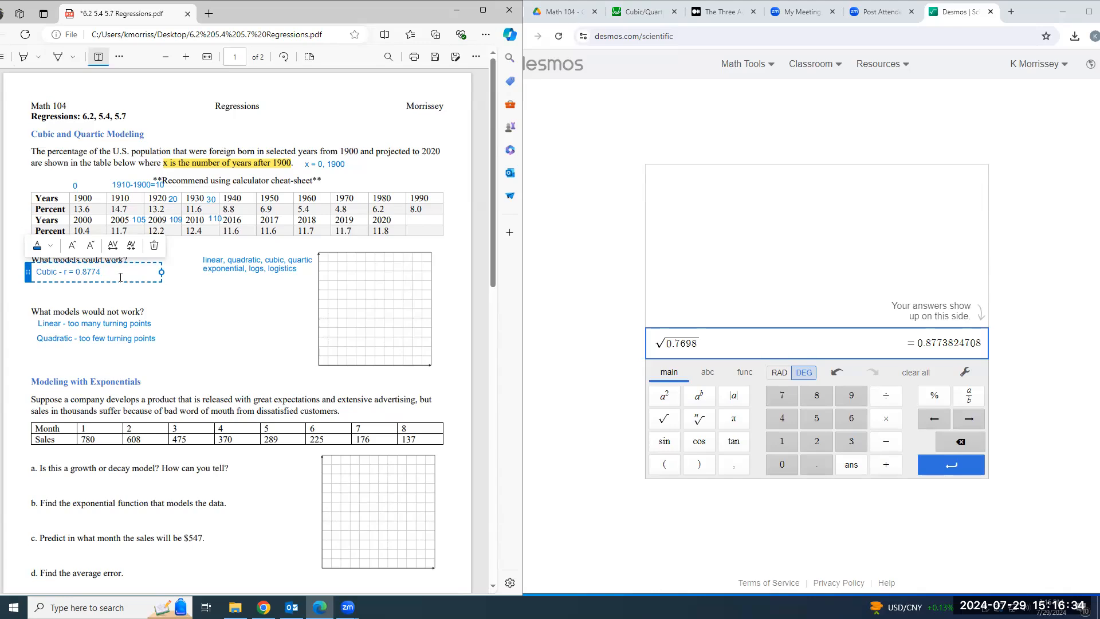
# Expand the cubic note to "Cubic - visually, the majority of the data is missed by the curve: r = 0.8774 is not close to +1", ending with a new line.
pyautogui.click(62, 272)
pyautogui.write('visually, th')
pyautogui.press('BackSpace')
pyautogui.press('BackSpace')
pyautogui.write('the majority of')
pyautogui.write(' the data is')
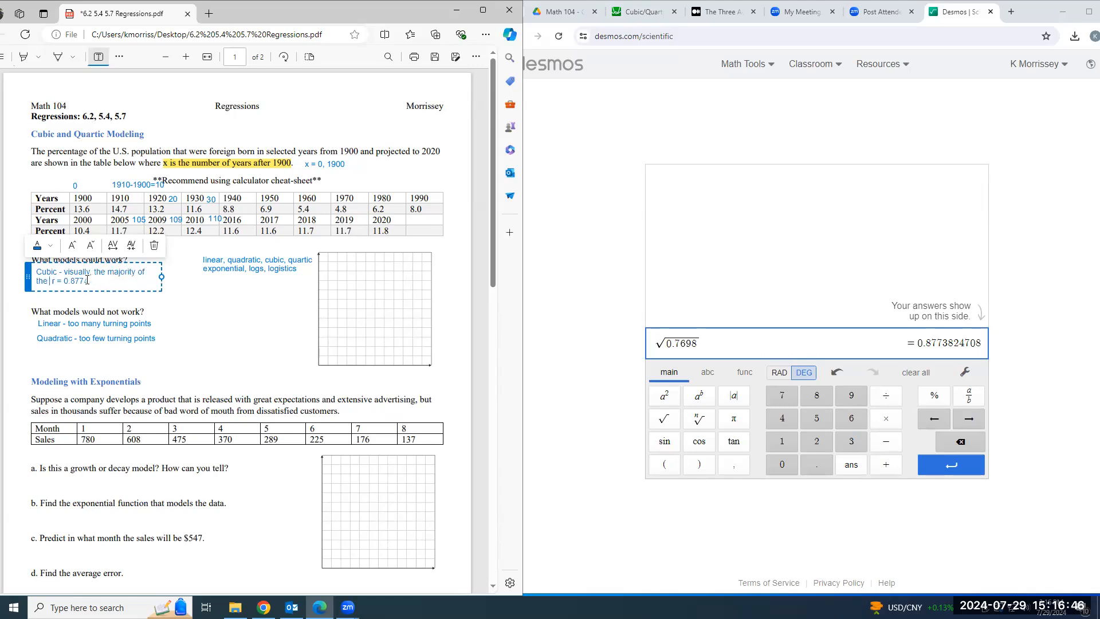
pyautogui.write(' missed by the')
pyautogui.write(' curve')
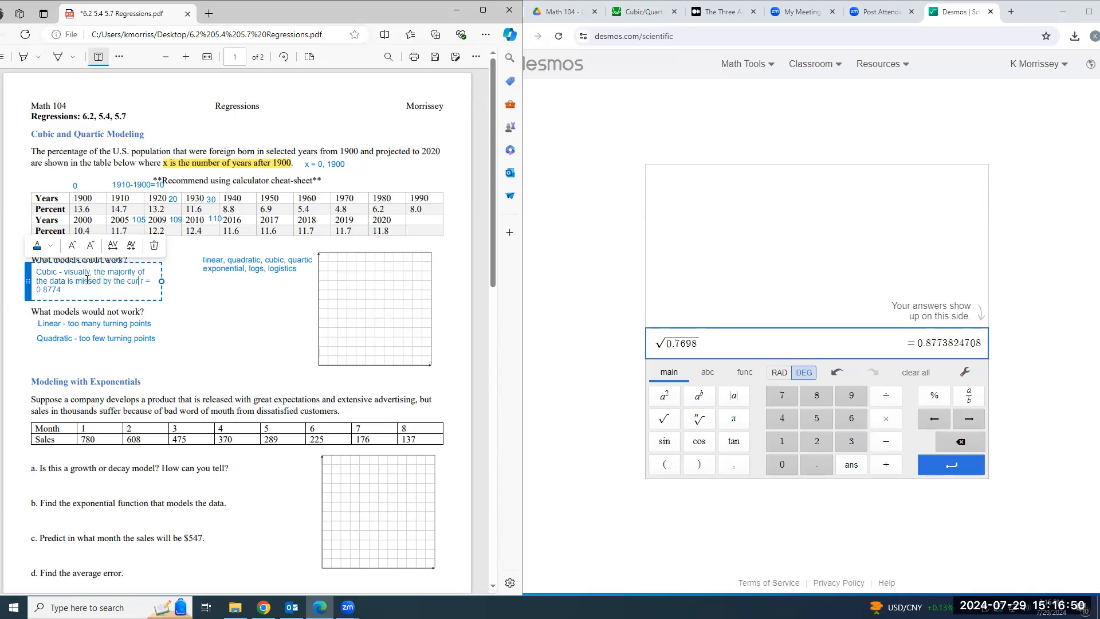
pyautogui.write(': r = 0.8774 is not close to')
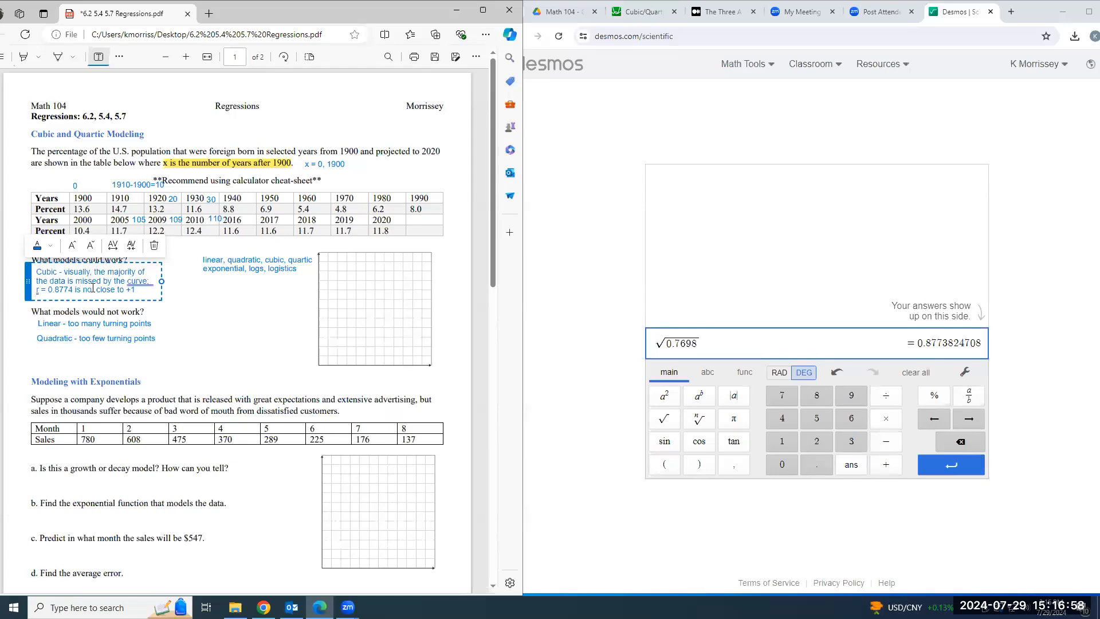
pyautogui.write(' +1')
pyautogui.press('Return')
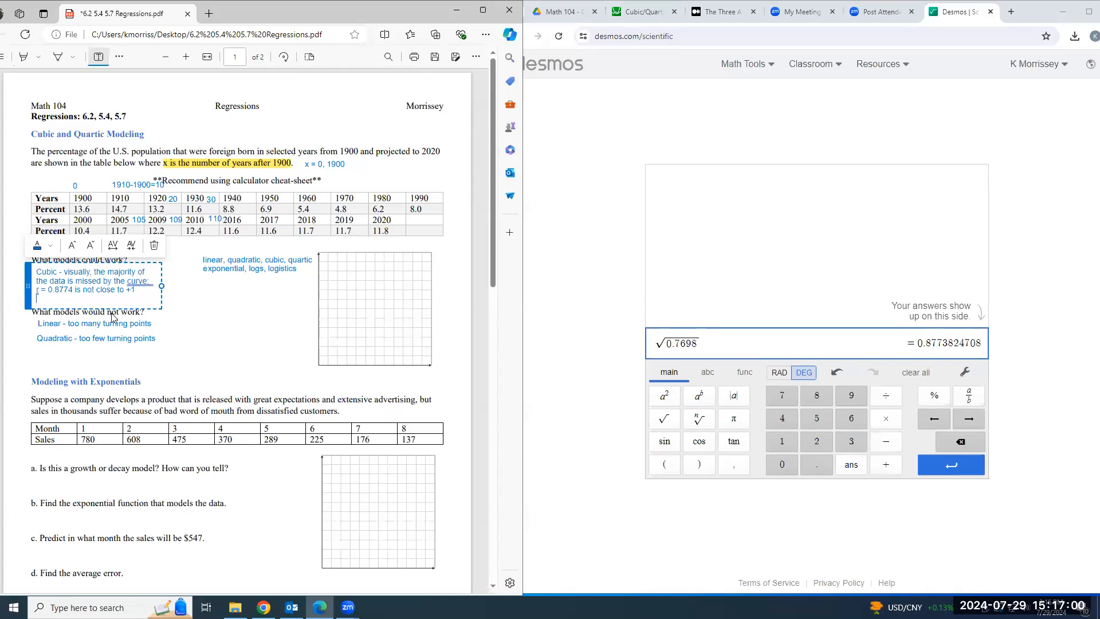
# In the Cubic/Quartic Regression graph, plot the residuals e₃ of the cubic regression and view them in the data table.
pyautogui.click(639, 12)
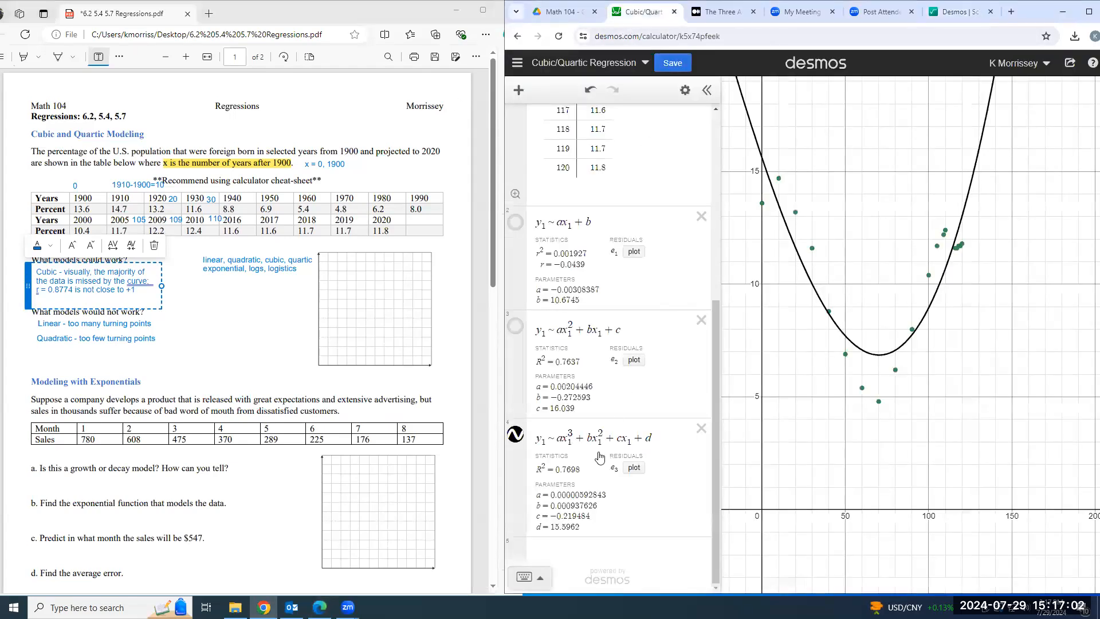
pyautogui.click(581, 557)
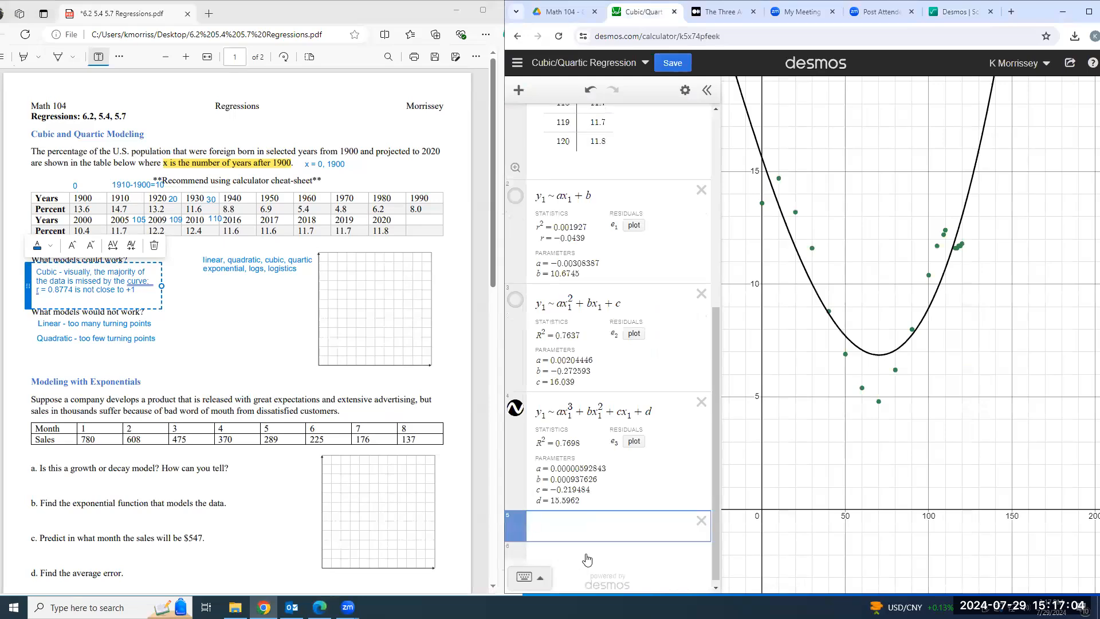
pyautogui.click(632, 442)
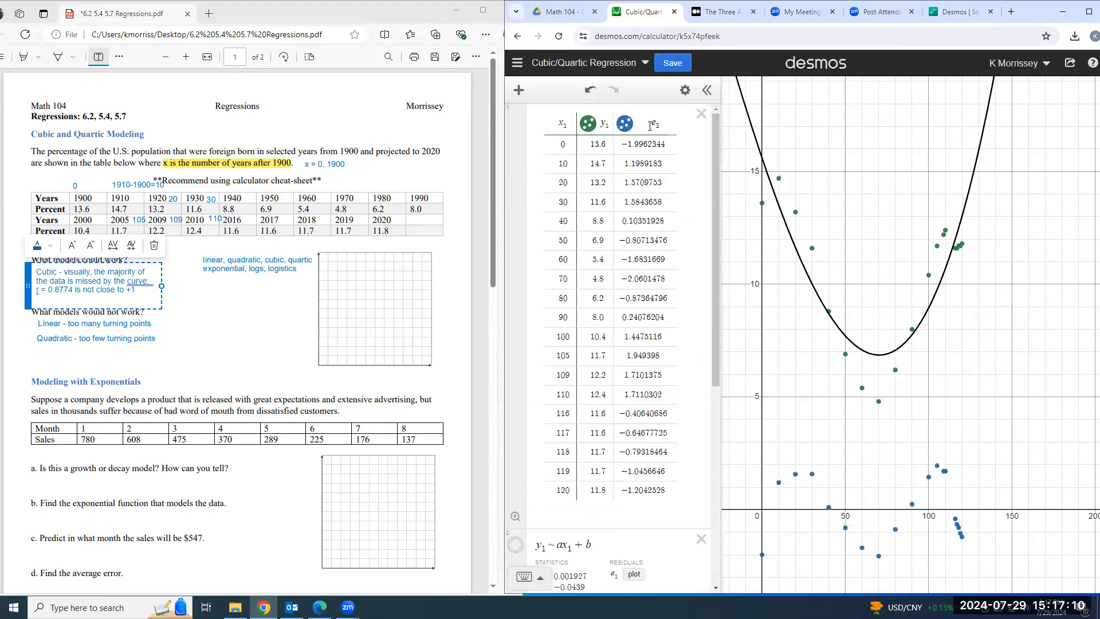
pyautogui.scroll(-5, 617, 343)
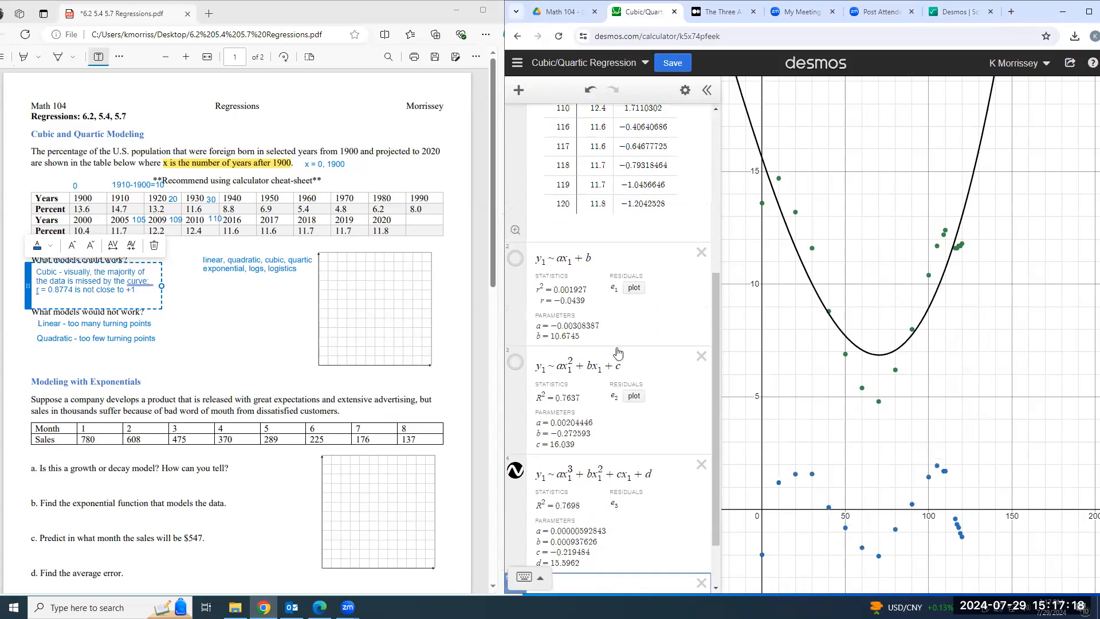
pyautogui.scroll(5, 628, 273)
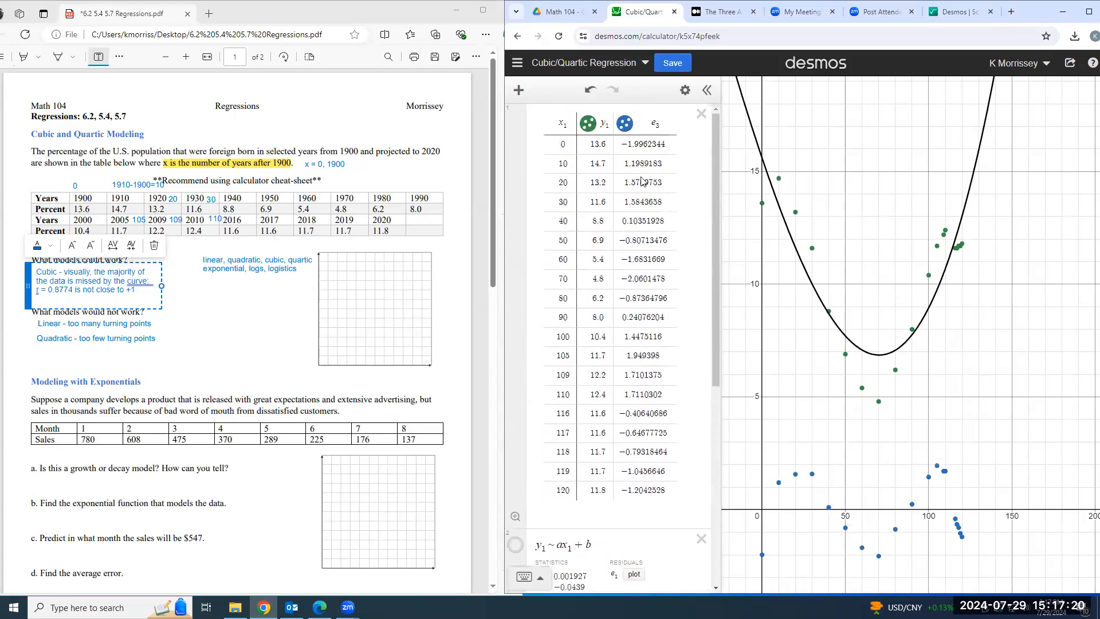
pyautogui.scroll(-5, 609, 375)
# Define S_SE = total(e₃²) in a new expression below the cubic regression to compute its sum of squared errors.
pyautogui.click(599, 582)
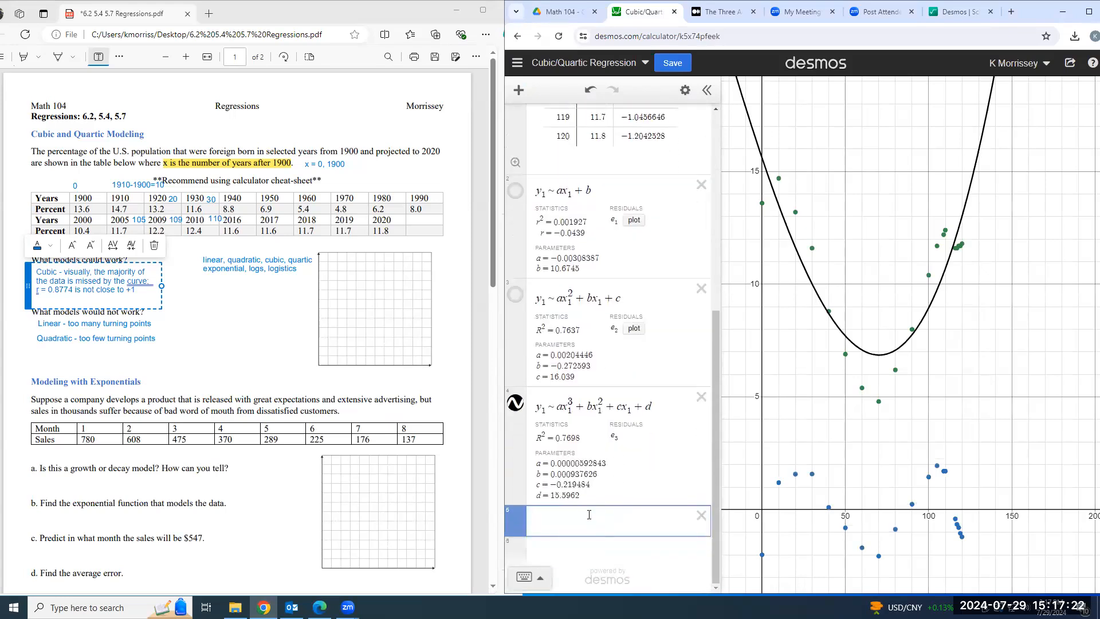
pyautogui.write('s_')
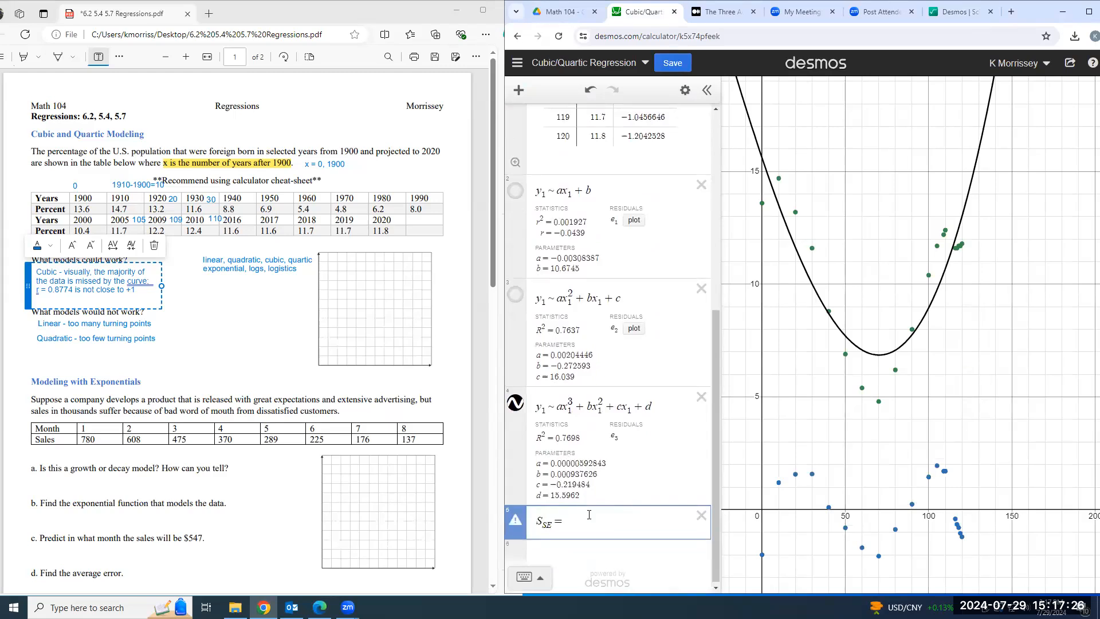
pyautogui.write('SE=total(e')
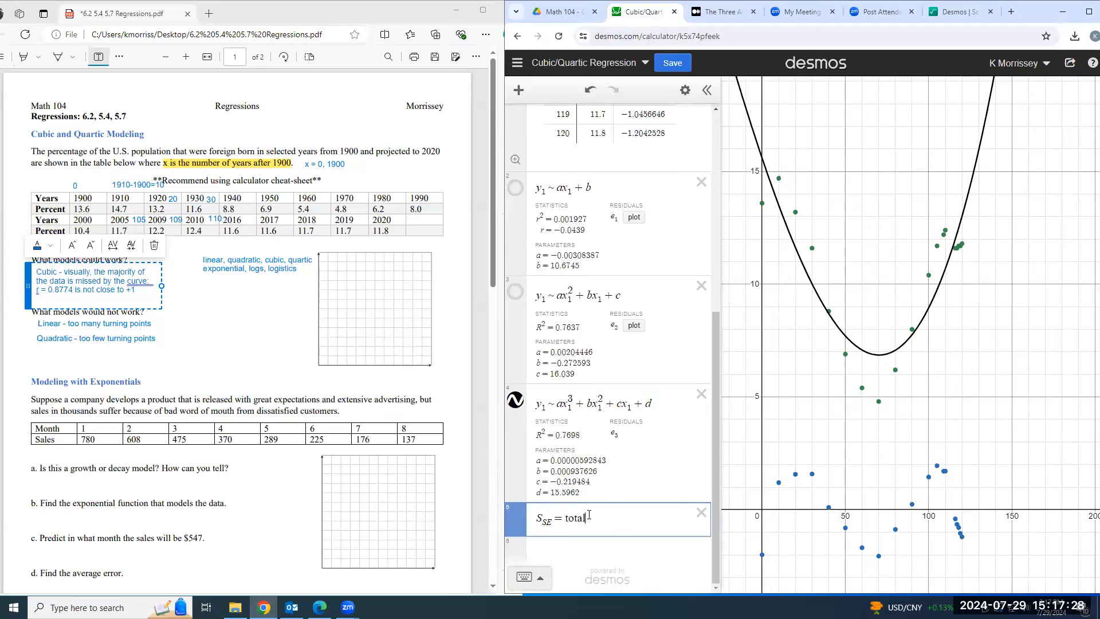
pyautogui.write('_')
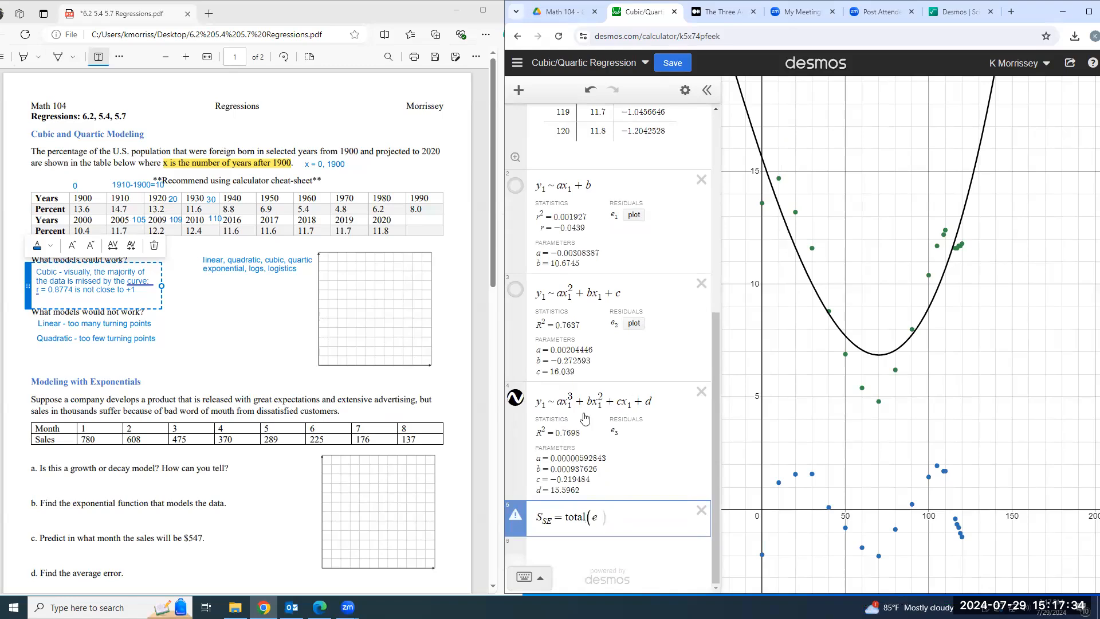
pyautogui.write('3')
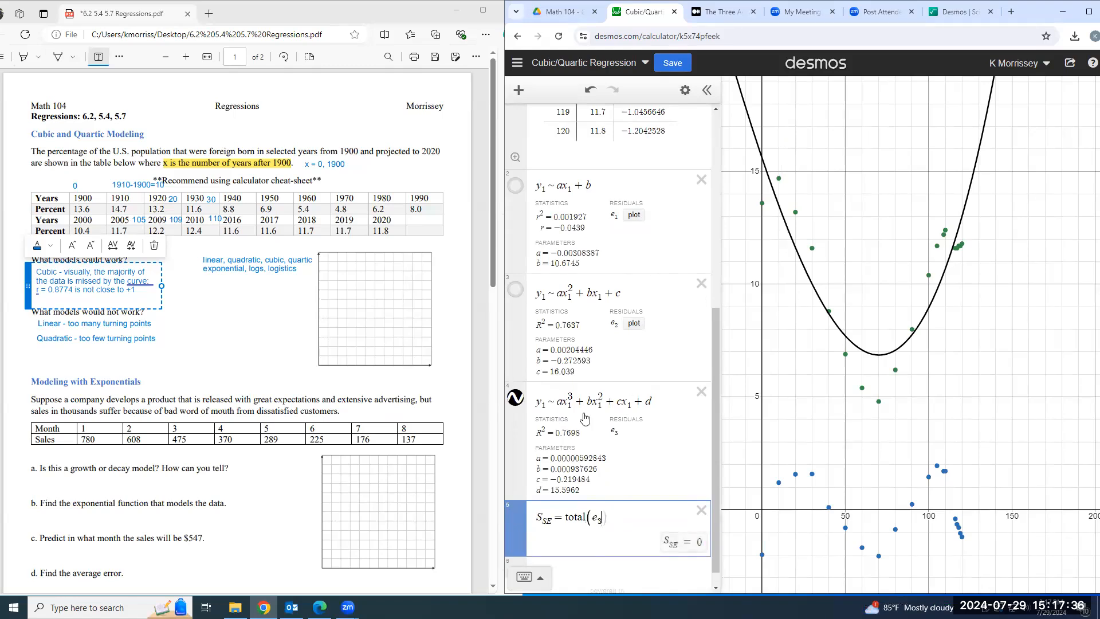
pyautogui.write('^2')
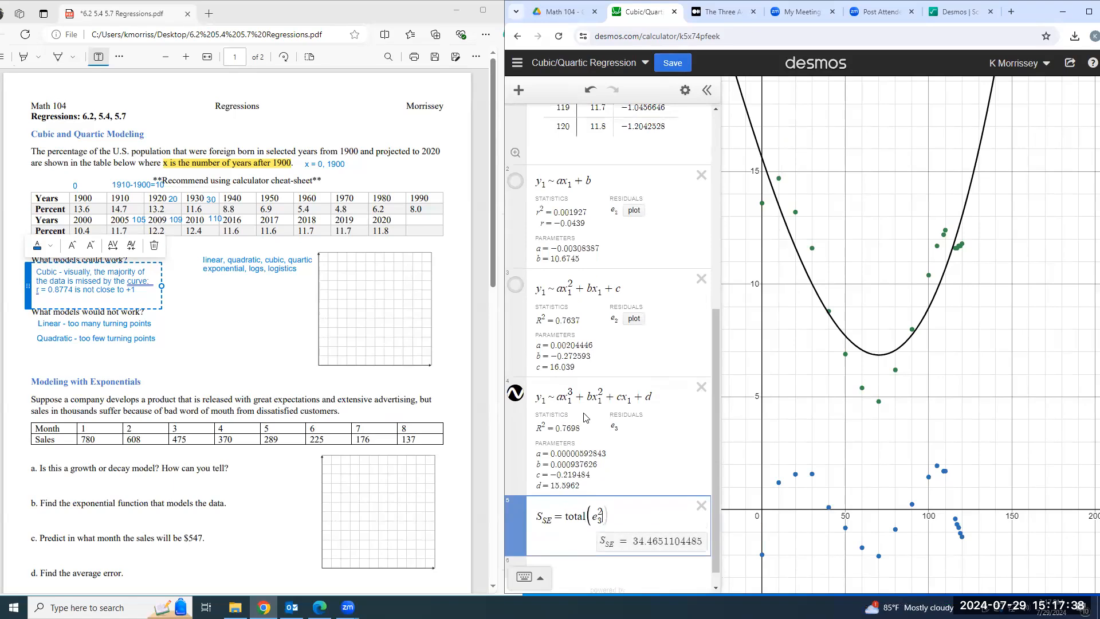
pyautogui.press('Return')
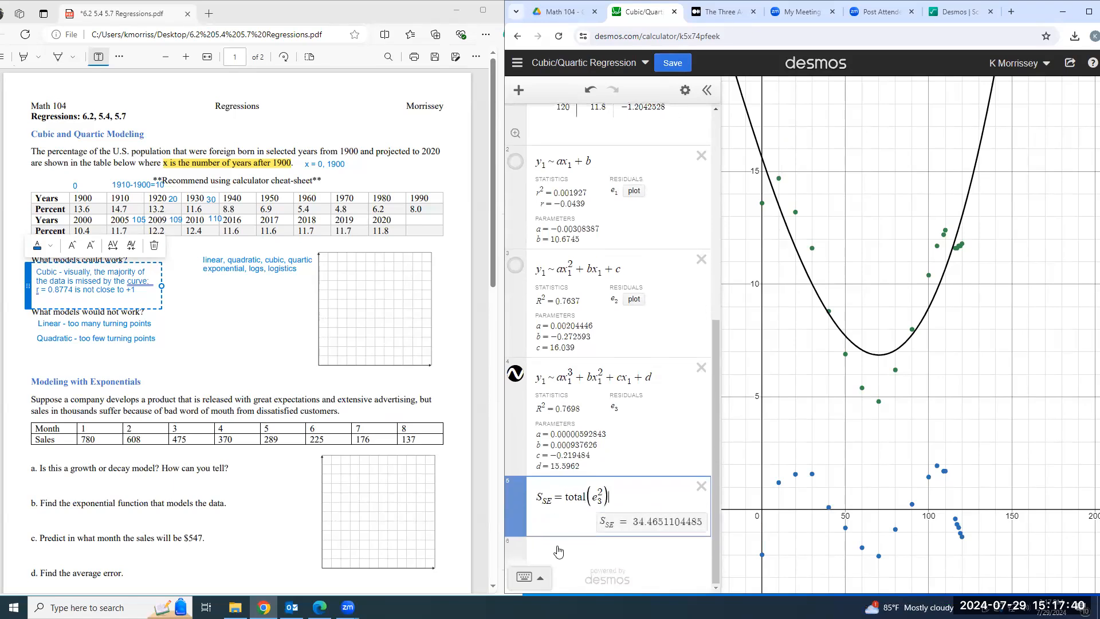
# Define the average error A_E as the square root of S_SE divided by count(x₁).
pyautogui.write('A_e')
pyautogui.press('BackSpace')
pyautogui.write('E')
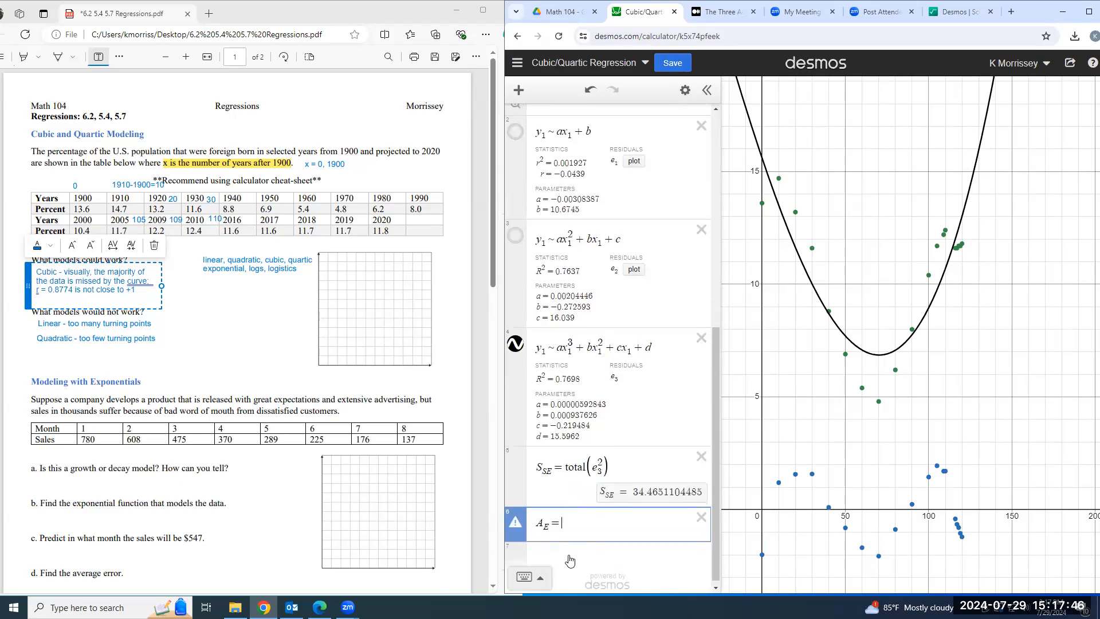
pyautogui.write('=s')
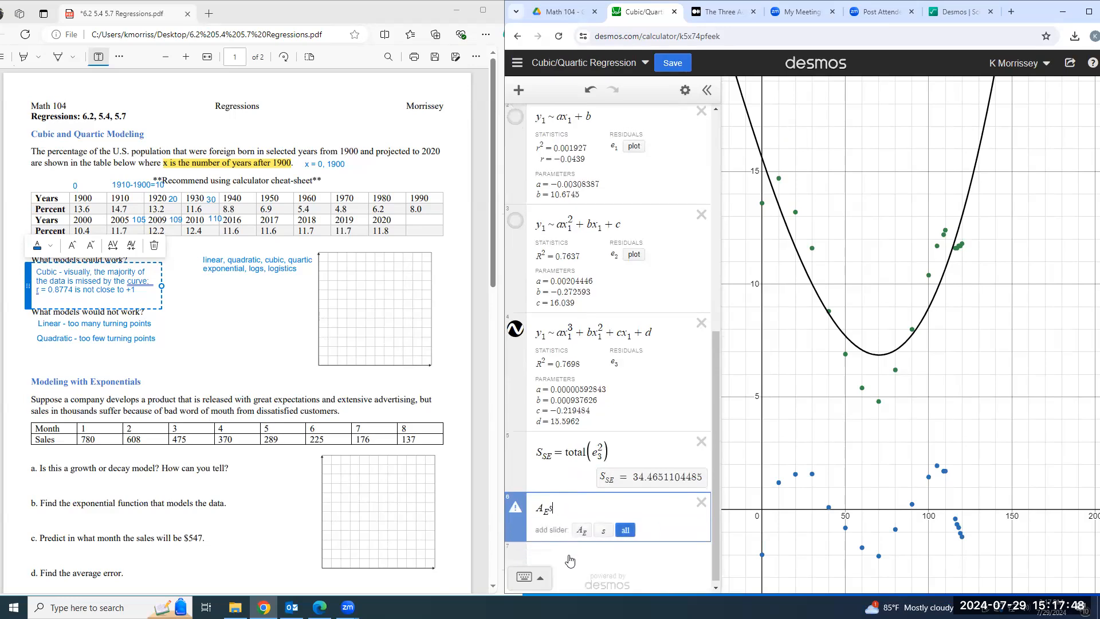
pyautogui.write('qrt')
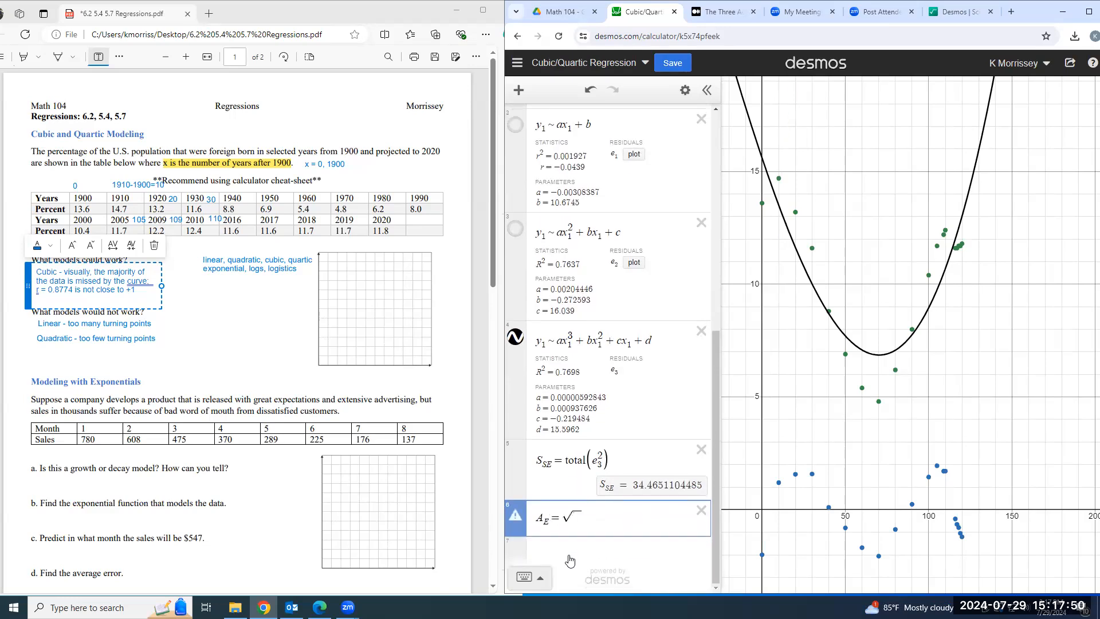
pyautogui.write('S_SE')
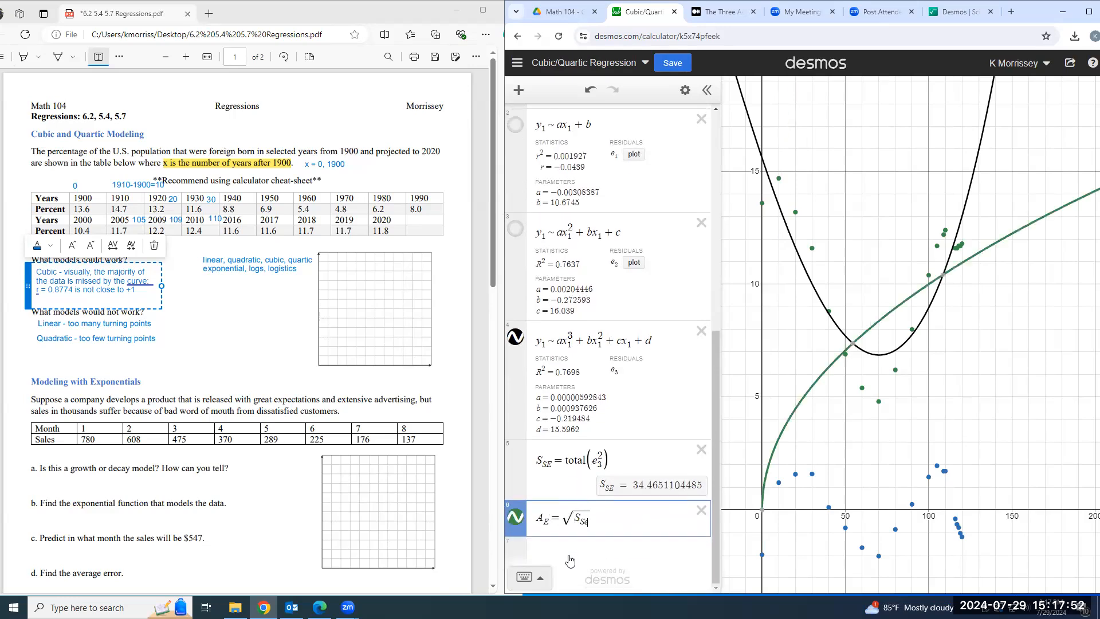
pyautogui.write('E')
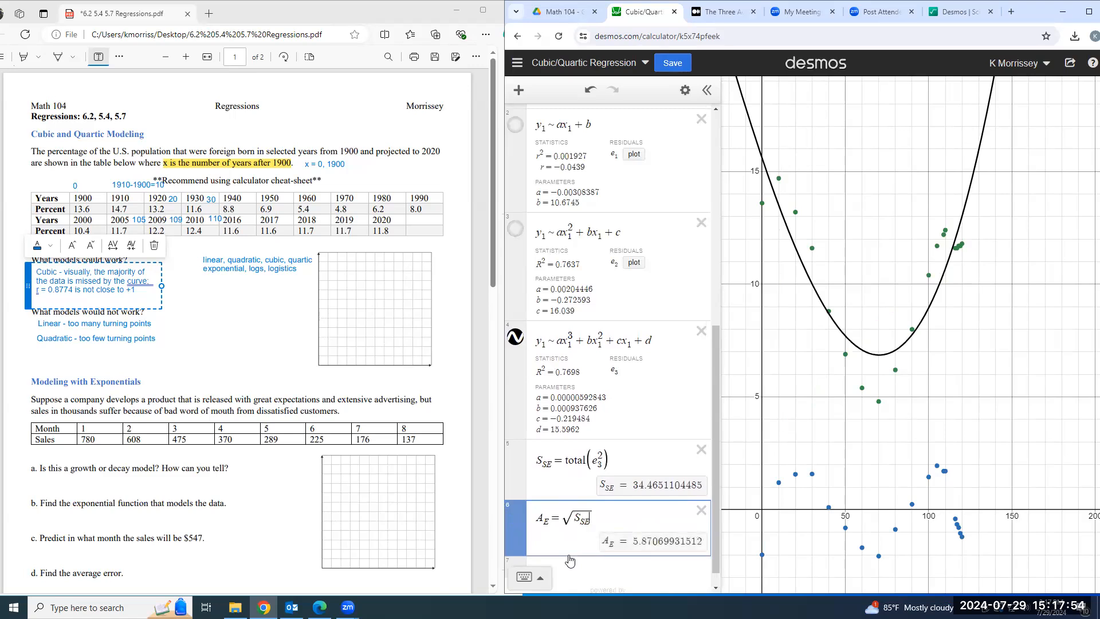
pyautogui.write('/count(x')
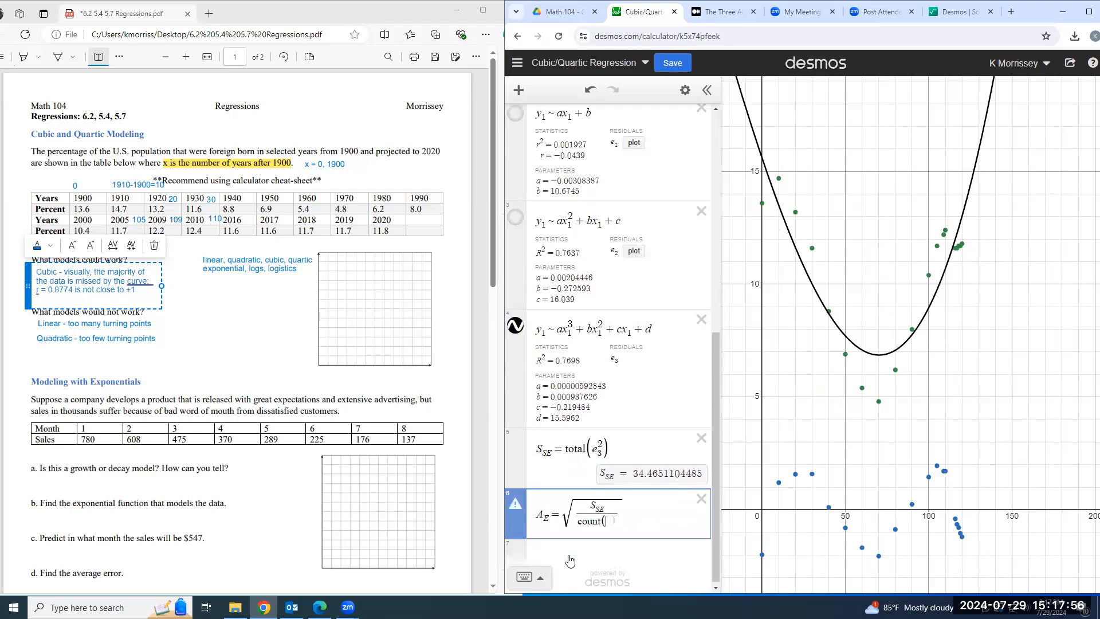
pyautogui.write('1)')
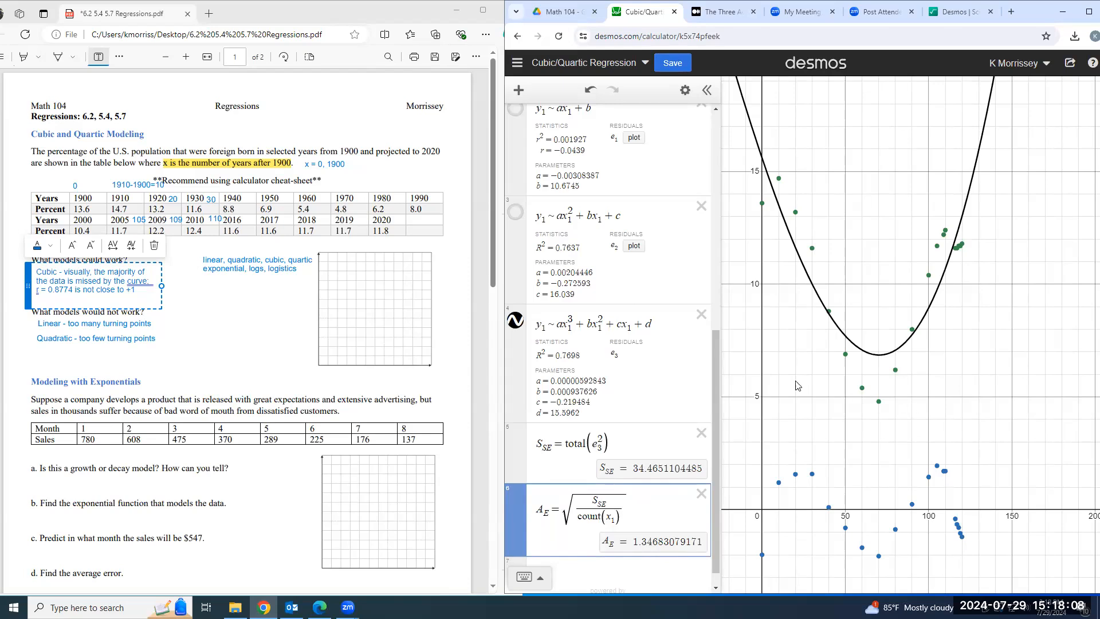
# Review the cubic model's average error against the y-values and residuals in the data table.
pyautogui.moveTo(714, 381); pyautogui.dragTo(715, 329)
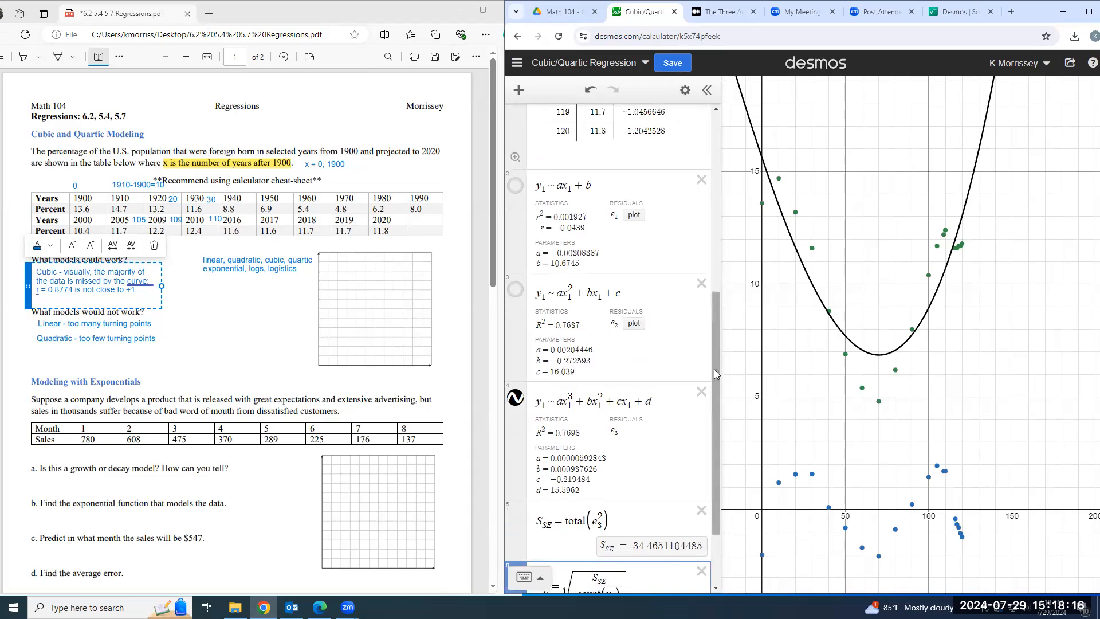
pyautogui.scroll(-2, 673, 464)
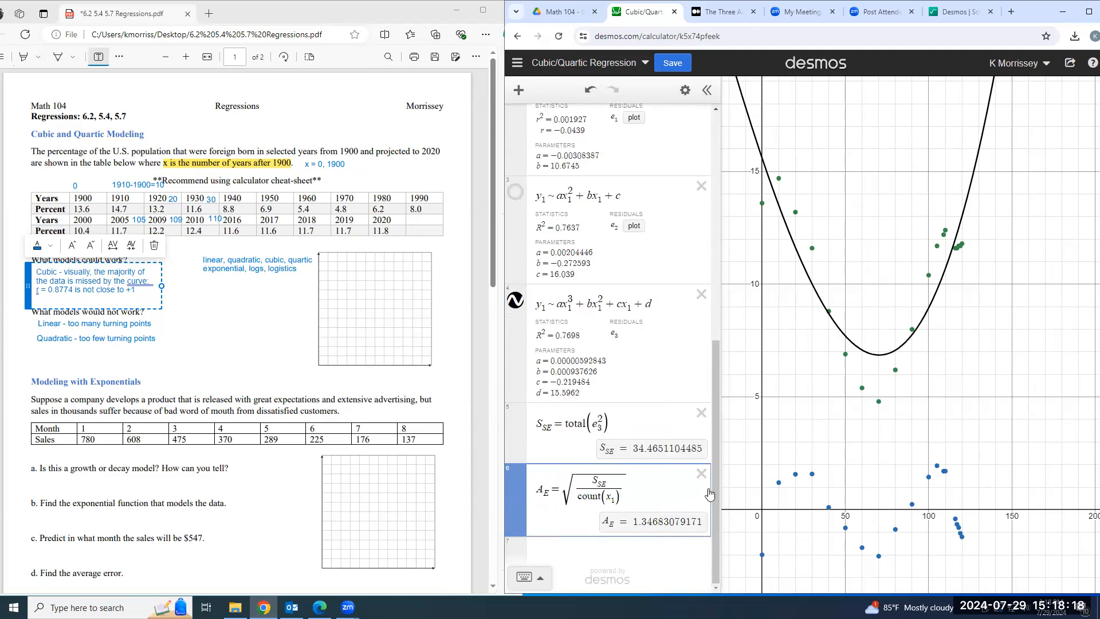
pyautogui.moveTo(713, 442); pyautogui.dragTo(713, 218)
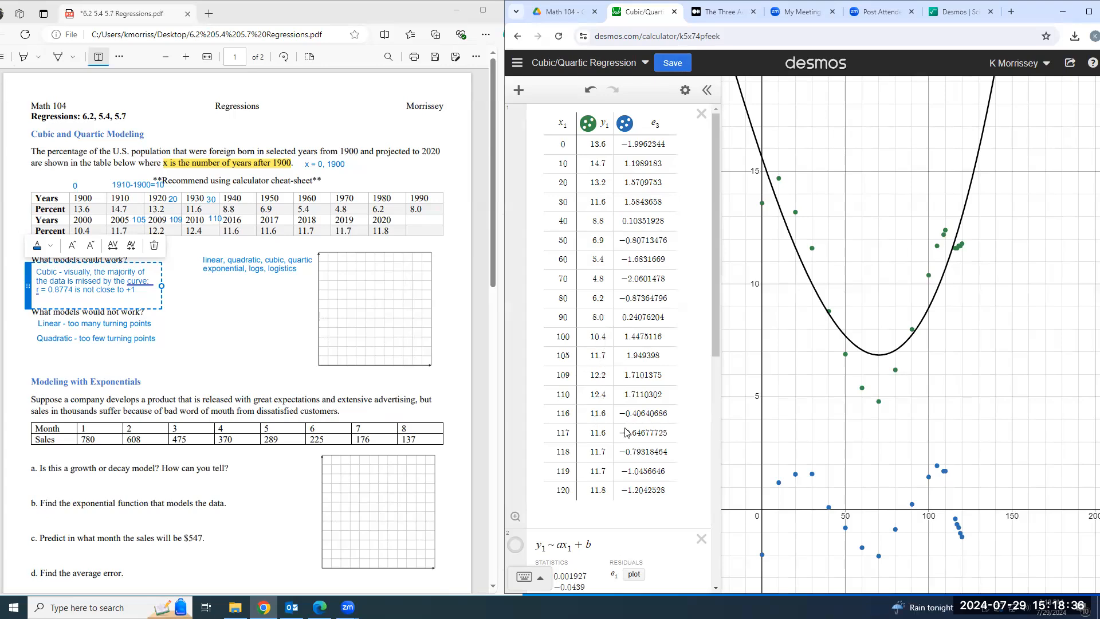
pyautogui.scroll(-4, 620, 439)
pyautogui.scroll(-4, 621, 438)
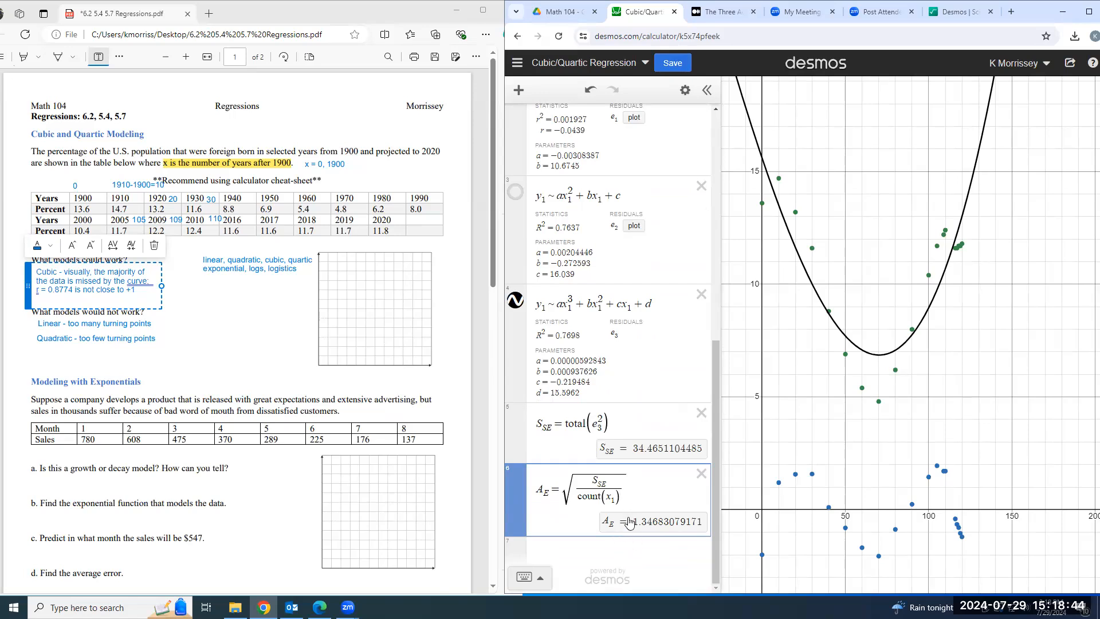
pyautogui.scroll(3, 593, 422)
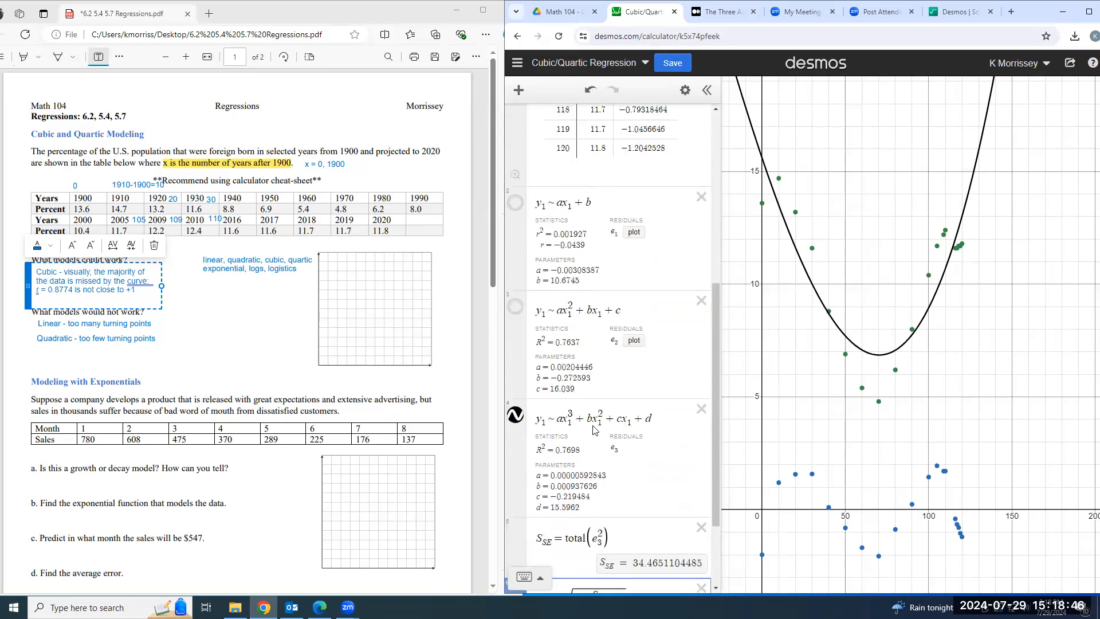
# In the PDF, add a line to the cubic note reading "average error of 1.34 is big in comparison to".
pyautogui.click(153, 291)
pyautogui.press('Return')
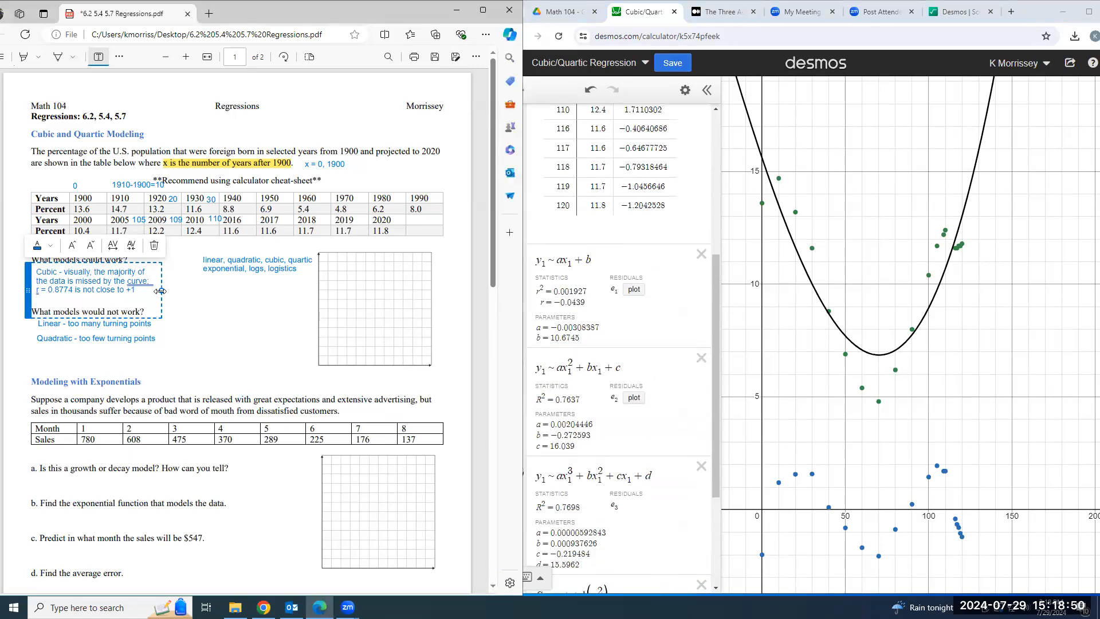
pyautogui.write('average error of 1.34 is bigg')
pyautogui.press('BackSpace')
pyautogui.press('BackSpace')
pyautogui.write('in comparison to ')
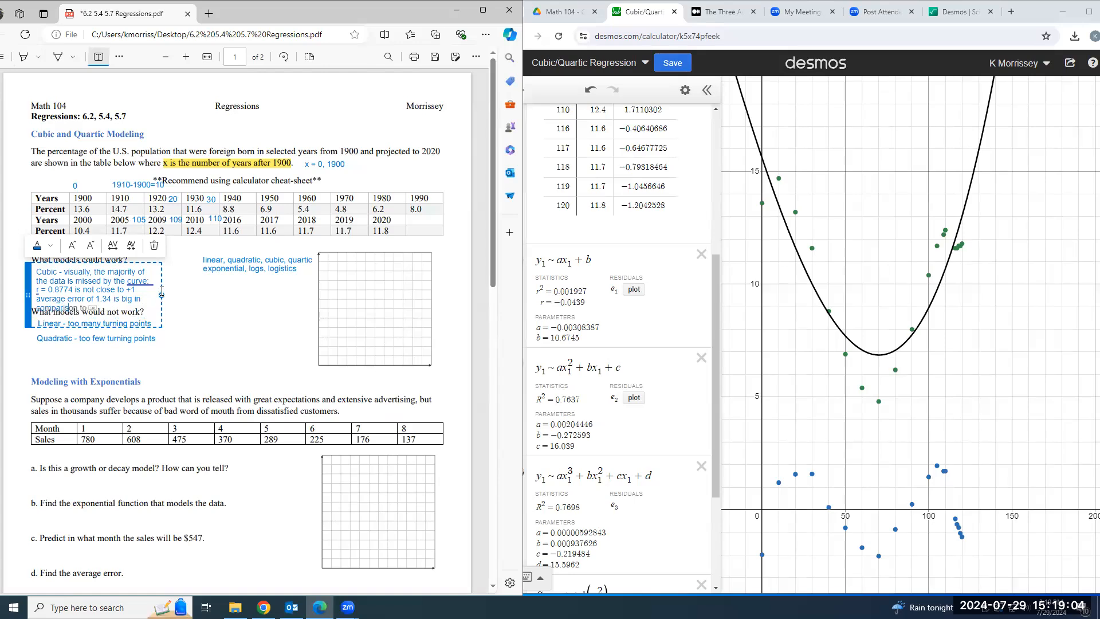
# Finish the average error line with "the y-value increment" and widen the cubic note's text box.
pyautogui.write('the')
pyautogui.write(' v')
pyautogui.write('ue incre')
pyautogui.press('BackSpace')
pyautogui.press('BackSpace')
pyautogui.press('BackSpace')
pyautogui.write('crement')
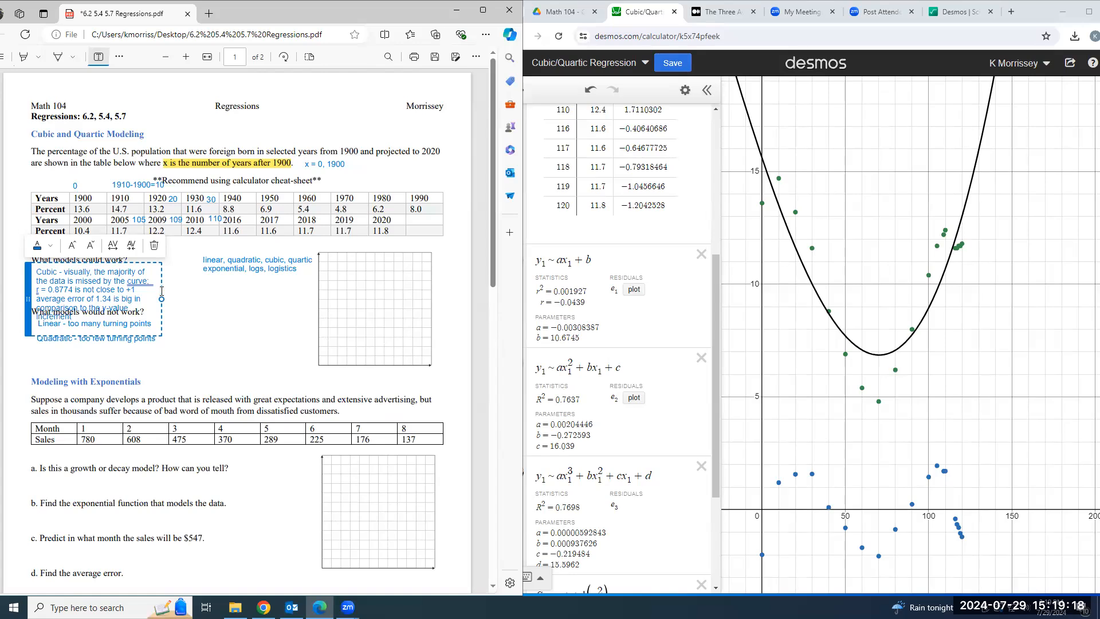
pyautogui.moveTo(162, 298); pyautogui.dragTo(197, 294)
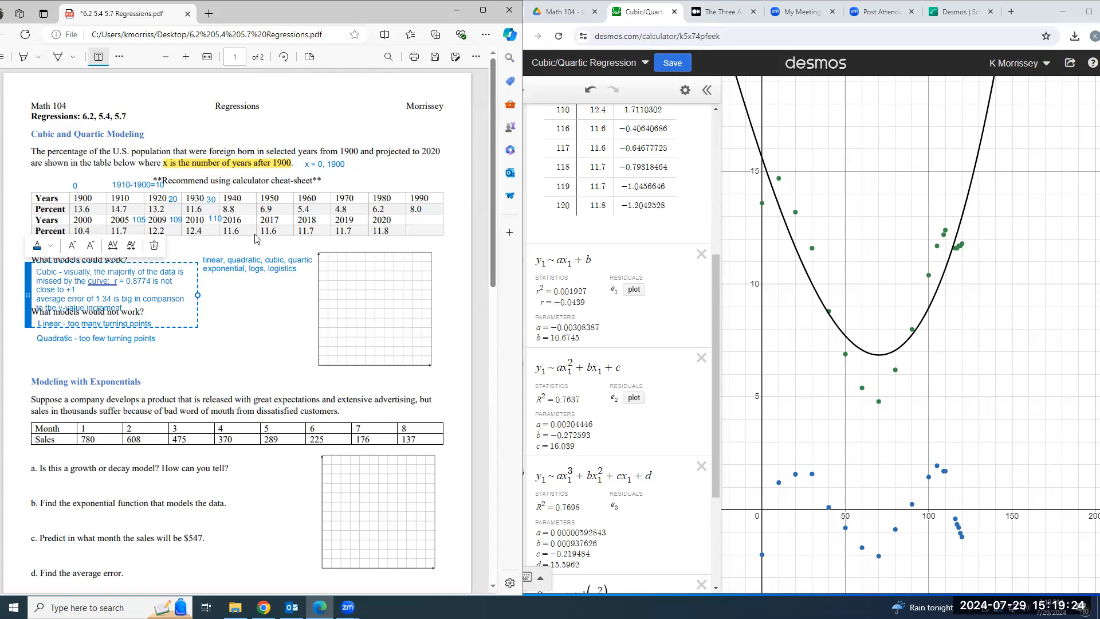
pyautogui.click(256, 253)
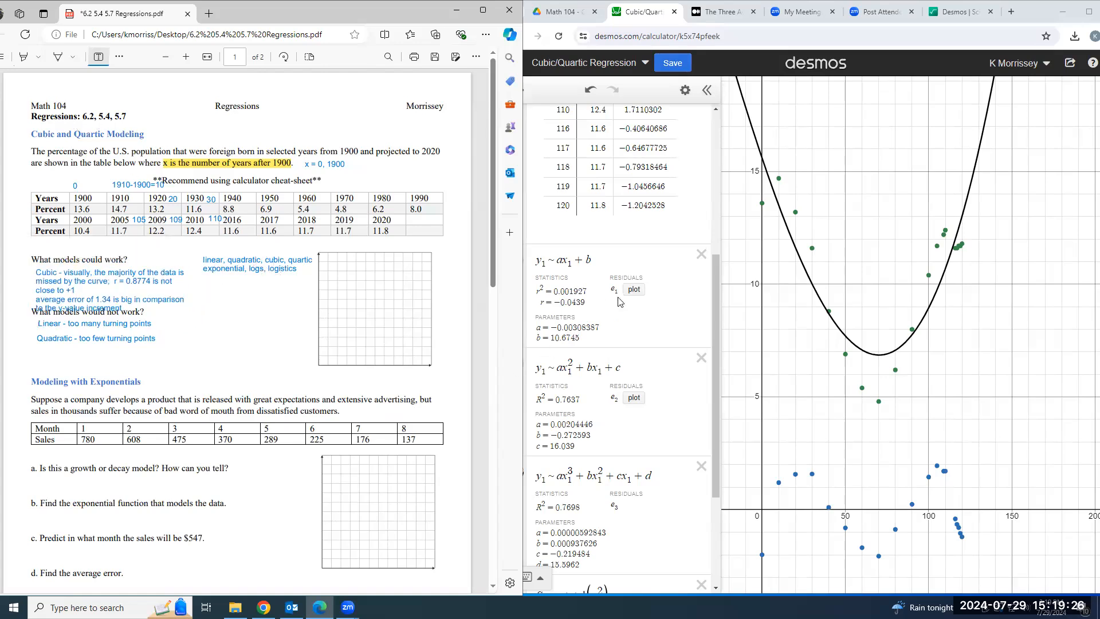
# Back in the Desmos graph, hide the curve of the cubic regression.
pyautogui.scroll(-3, 619, 302)
pyautogui.scroll(2, 564, 340)
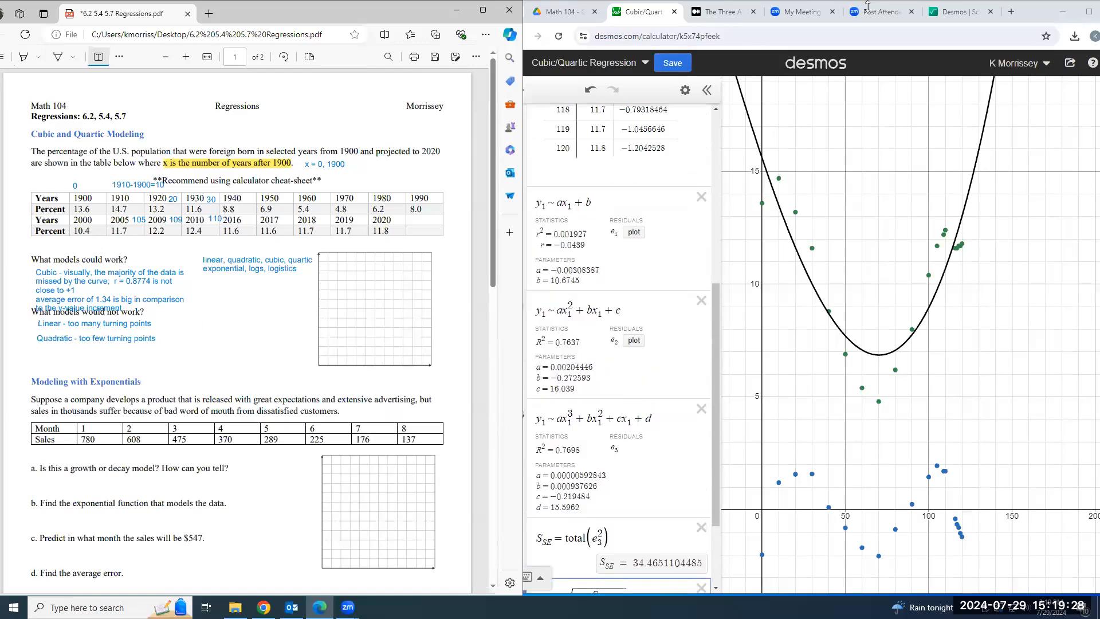
pyautogui.click(1029, 8)
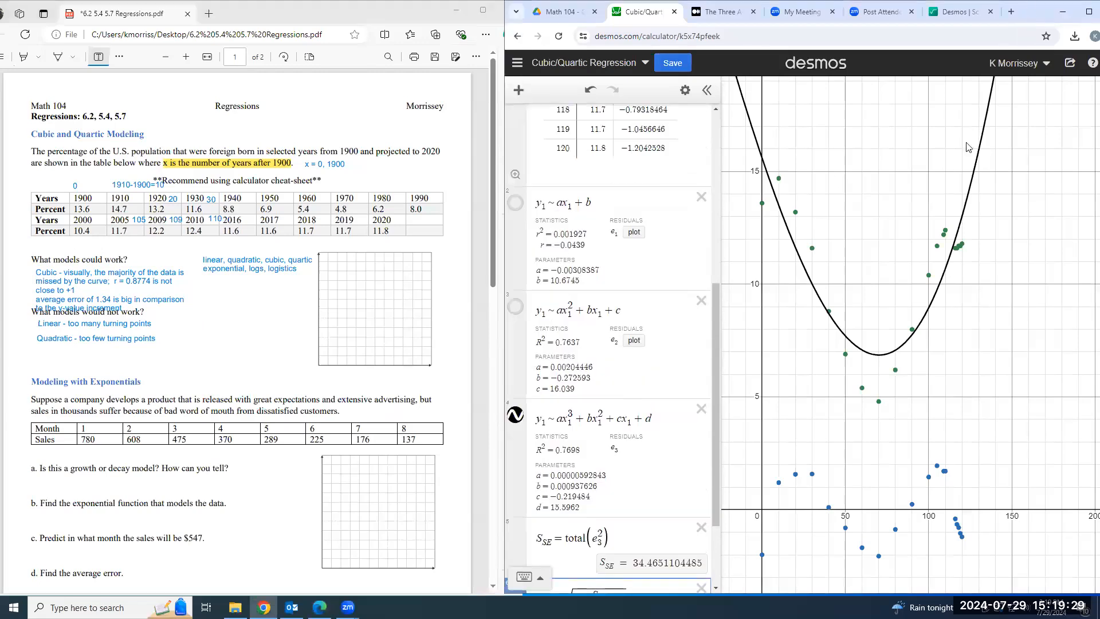
pyautogui.click(514, 416)
pyautogui.scroll(-1, 599, 443)
pyautogui.click(585, 530)
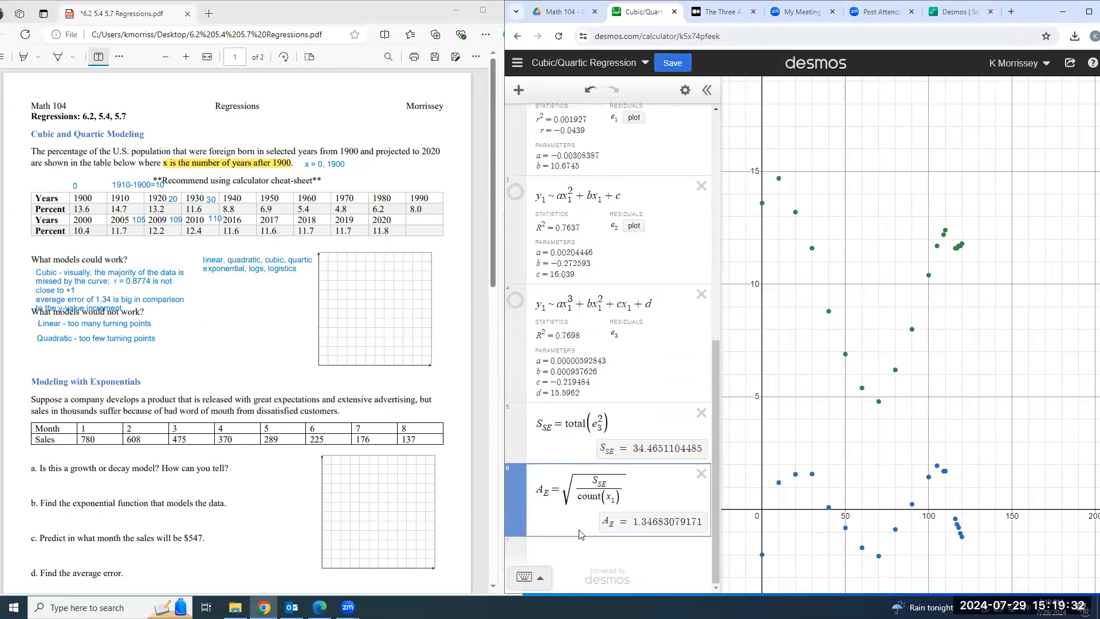
# Duplicate the cubic regression y_1~ax_1^3+bx_1^2+cx_1+d into a new expression below the average error formula.
pyautogui.click(610, 555)
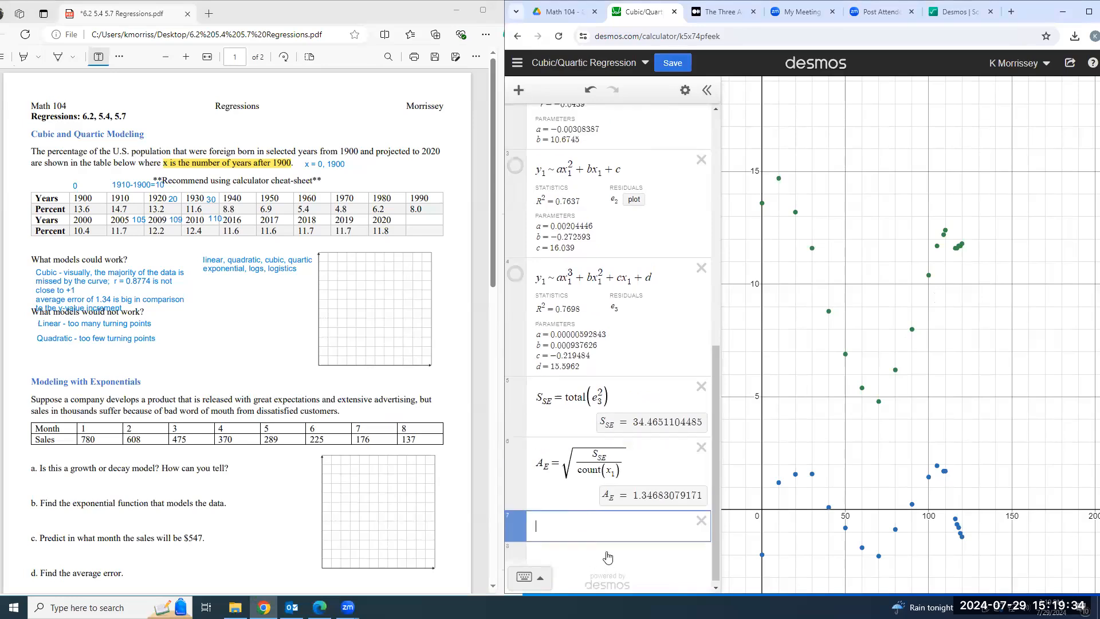
pyautogui.click(552, 272)
pyautogui.click(596, 523)
pyautogui.write('y_1~ax_1^3+bx_1^2+cx_1+d')
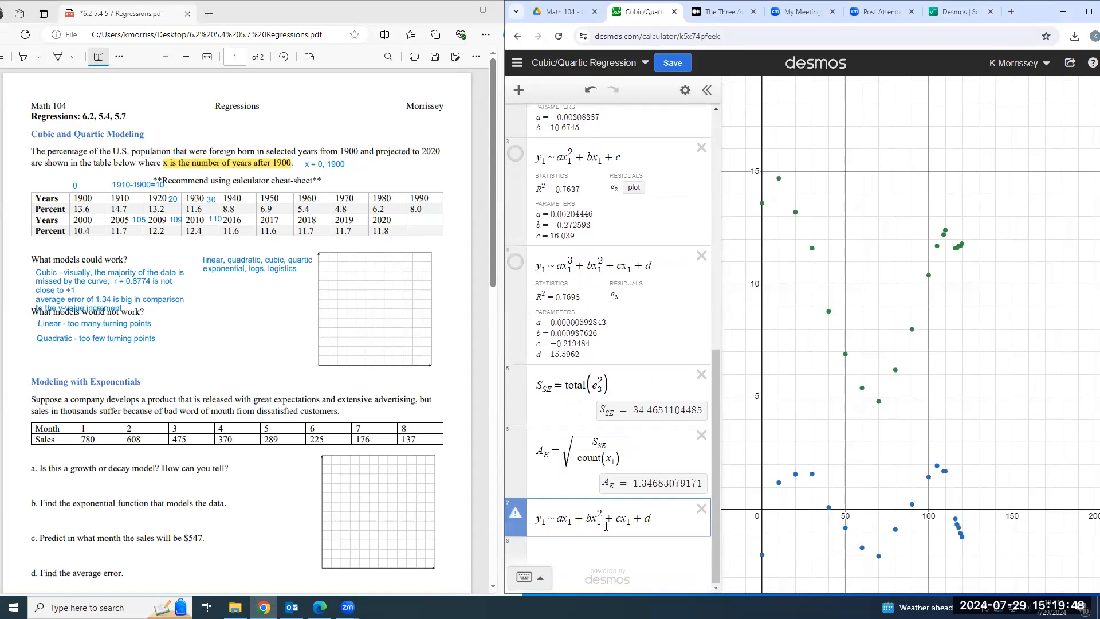
# In the duplicated regression, change the exponent of the a term to 4 and of the b term to 3.
pyautogui.press('BackSpace')
pyautogui.write('4')
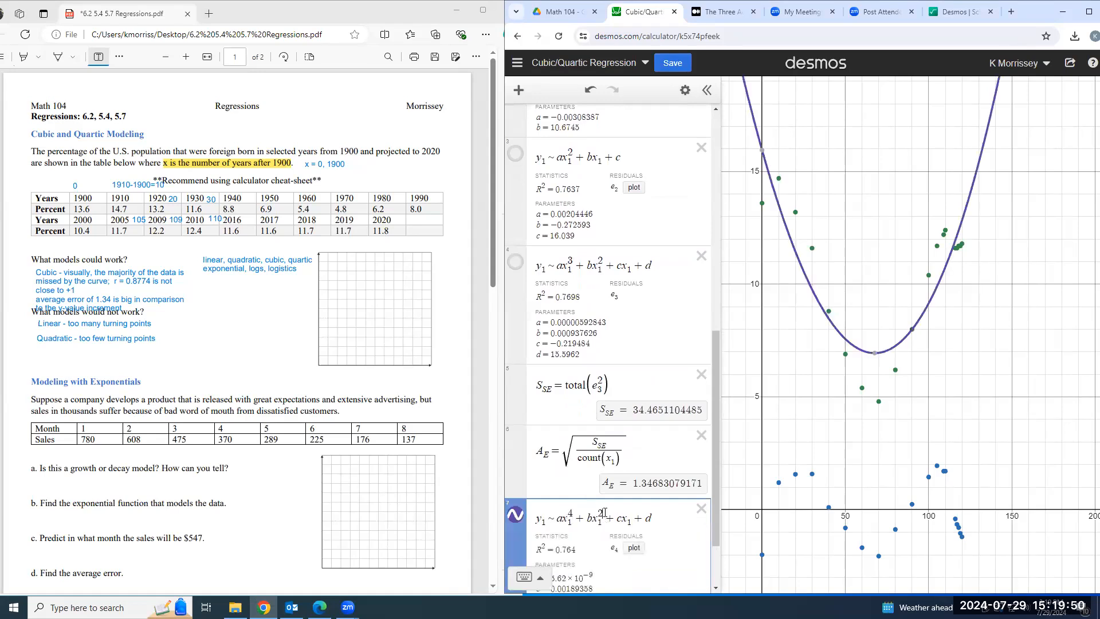
pyautogui.click(604, 512)
pyautogui.press('BackSpace')
pyautogui.write('3')
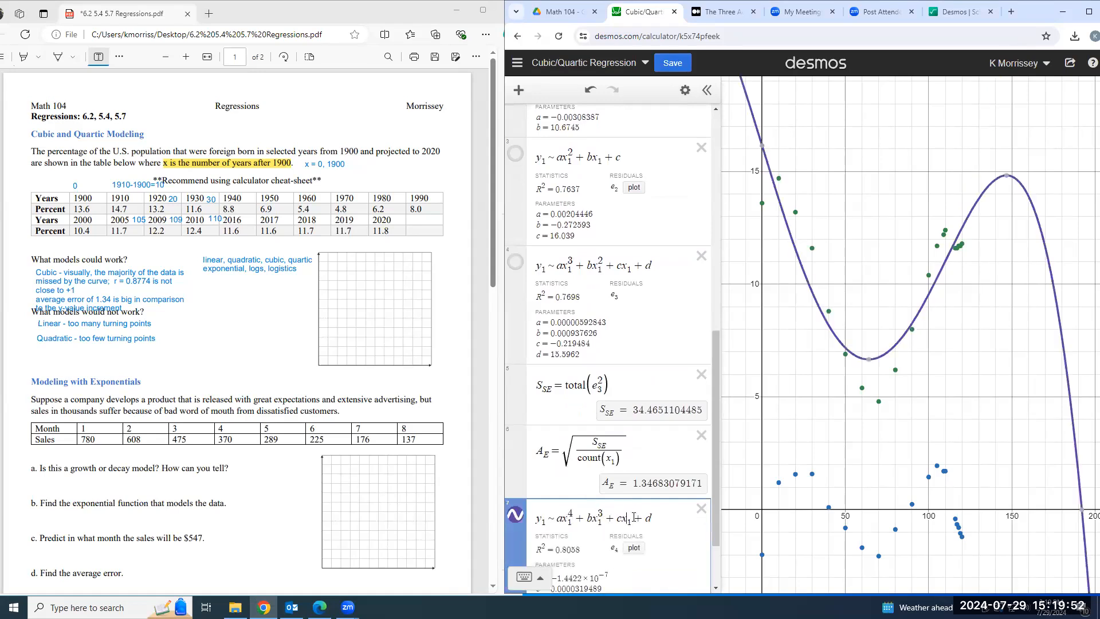
# Complete the quartic regression by squaring x_1 in the c term, multiplying d by x_1 and adding the constant f.
pyautogui.click(639, 519)
pyautogui.write('^2')
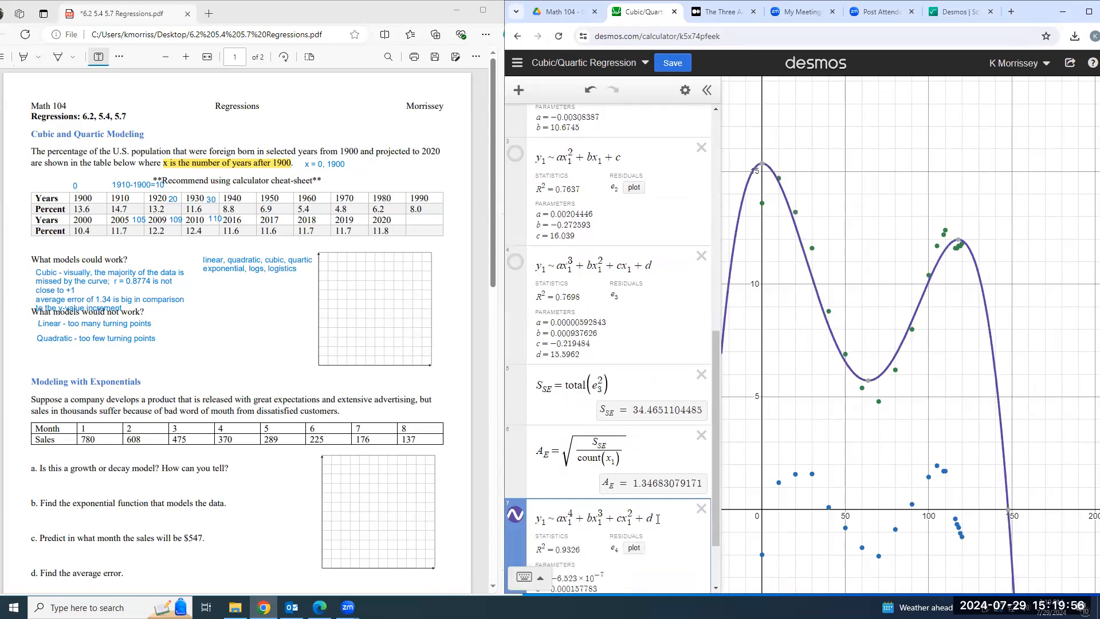
pyautogui.click(658, 519)
pyautogui.write('x_1 ')
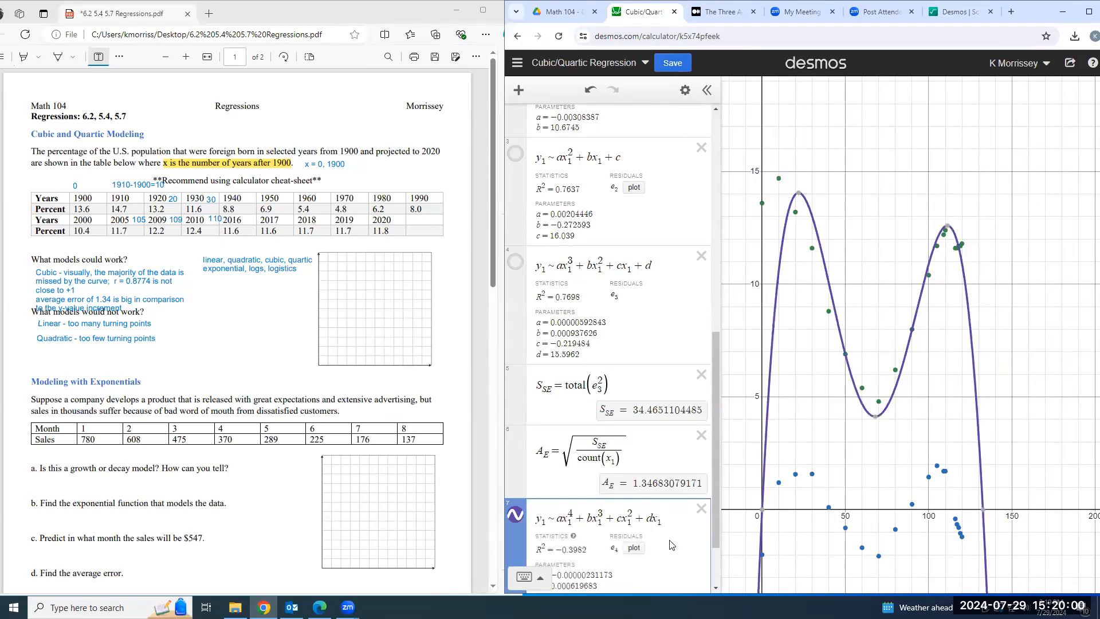
pyautogui.write('+ e')
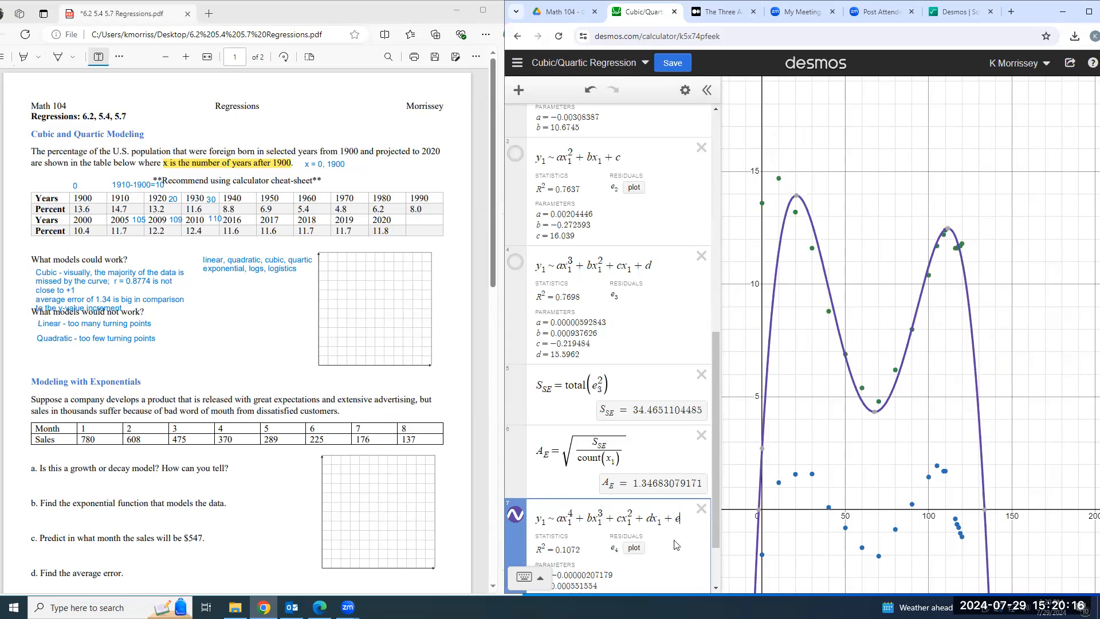
pyautogui.press('BackSpace')
pyautogui.write('f')
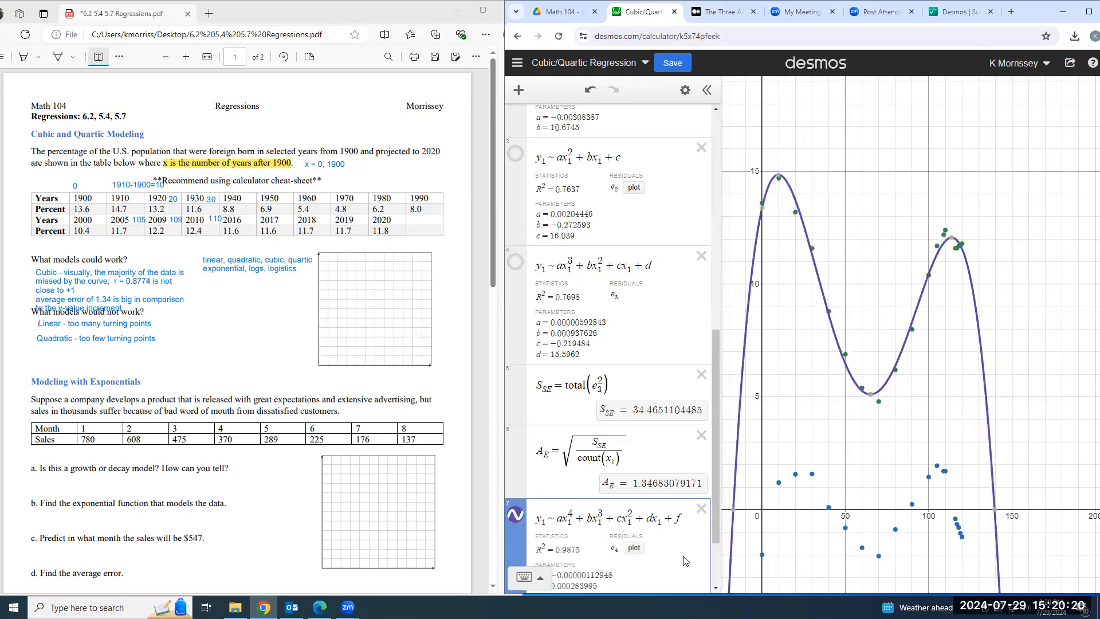
# Hide the plotted cubic residuals e_3 through the data table.
pyautogui.scroll(-3, 655, 555)
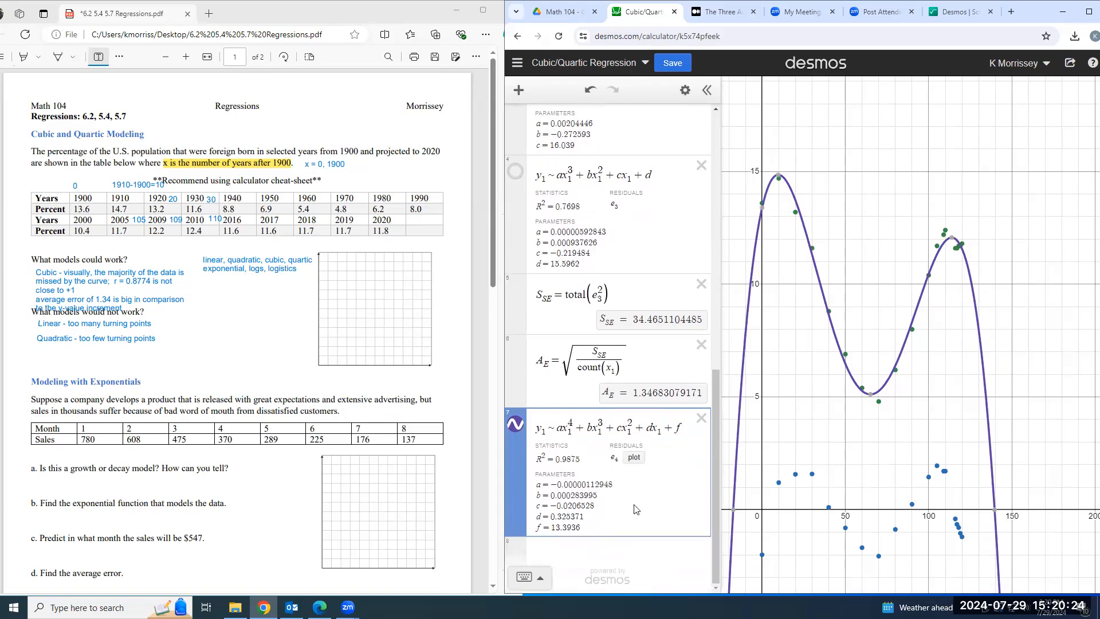
pyautogui.moveTo(713, 395); pyautogui.dragTo(714, 140)
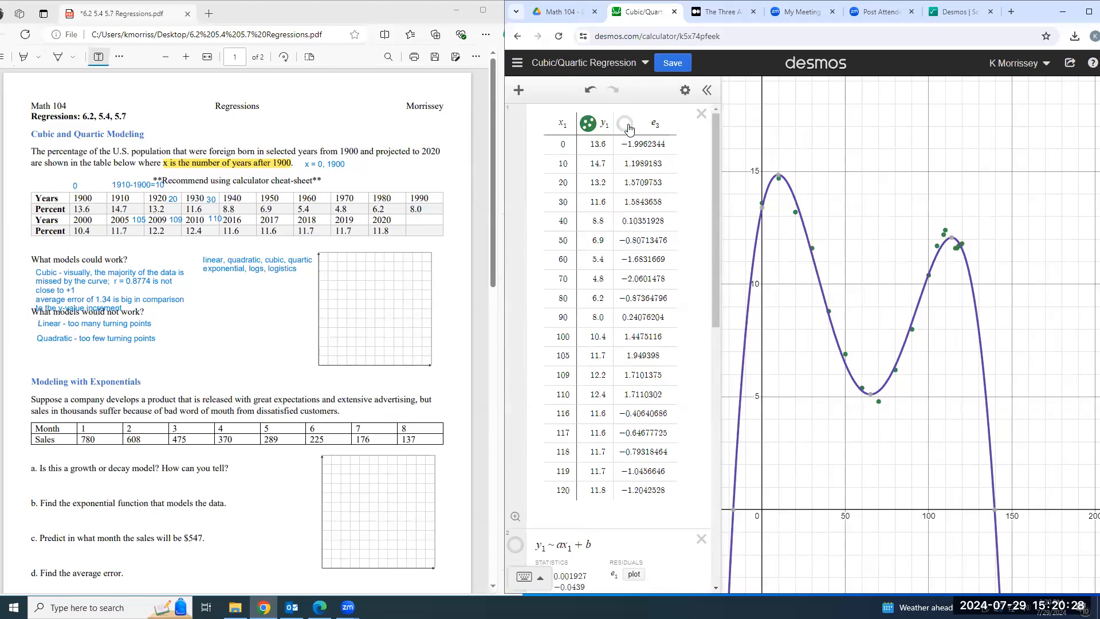
pyautogui.moveTo(716, 175); pyautogui.dragTo(728, 418)
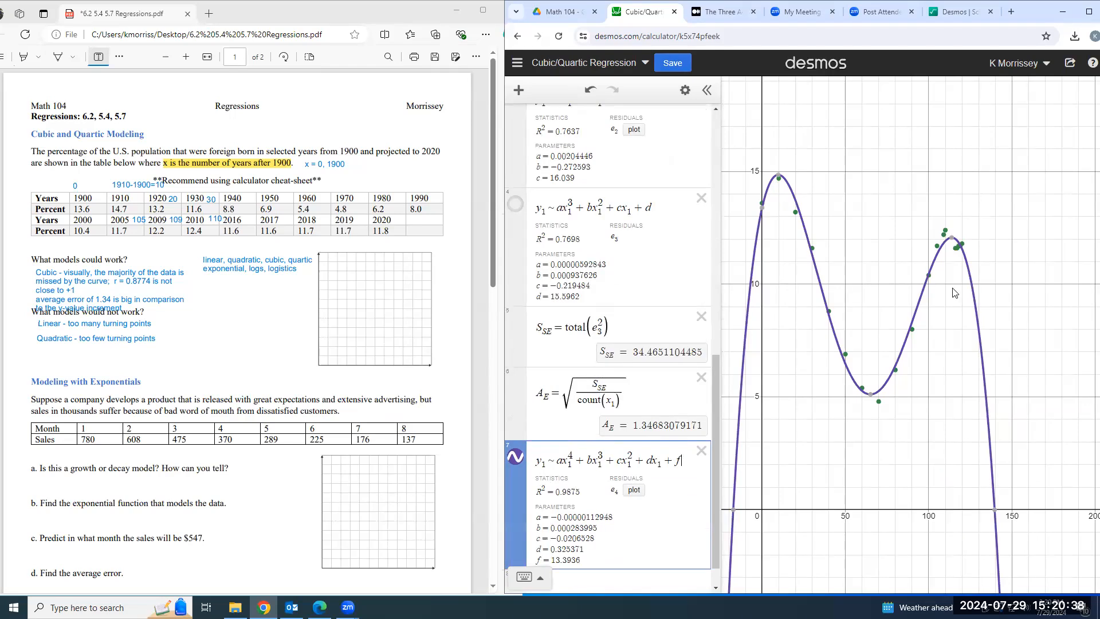
# In the PDF, add a text note below the list of model types reading "Quartic - better fit, good fit visually,".
pyautogui.click(207, 285)
pyautogui.write('Quartic - better fit,')
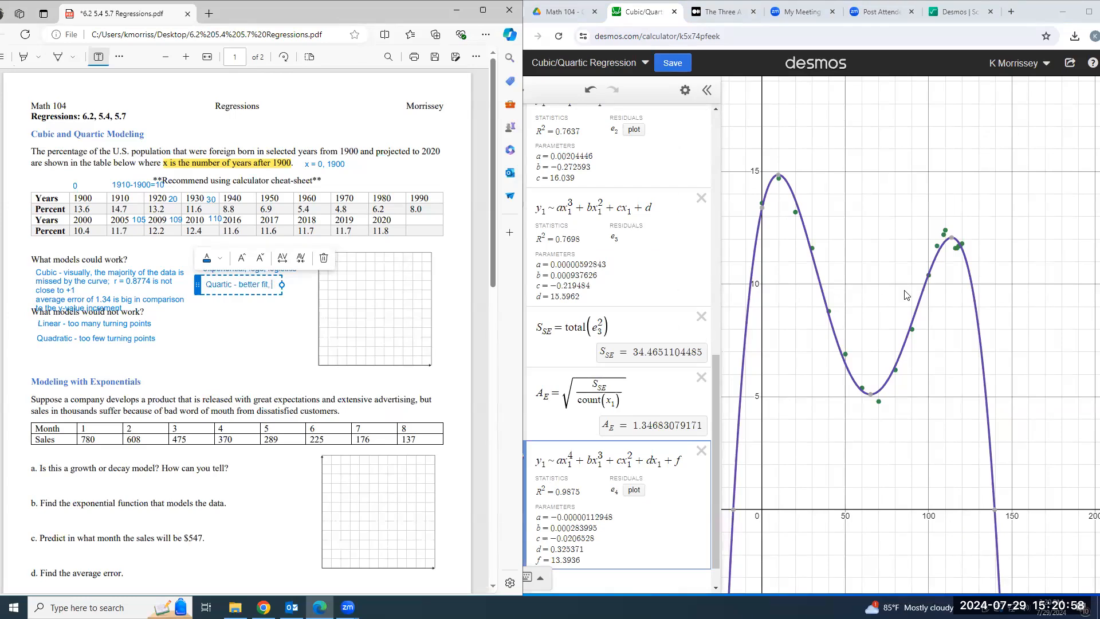
pyautogui.write('good')
pyautogui.write(' fit visul')
pyautogui.write('ally, ')
# Continue the quartic note with "it hit the majority of the points, but misses 6 points.".
pyautogui.write('it hit the ')
pyautogui.write('major')
pyautogui.write('ity fo the')
pyautogui.press('BackSpace')
pyautogui.press('BackSpace')
pyautogui.press('BackSpace')
pyautogui.press('BackSpace')
pyautogui.press('BackSpace')
pyautogui.press('BackSpace')
pyautogui.write('of t')
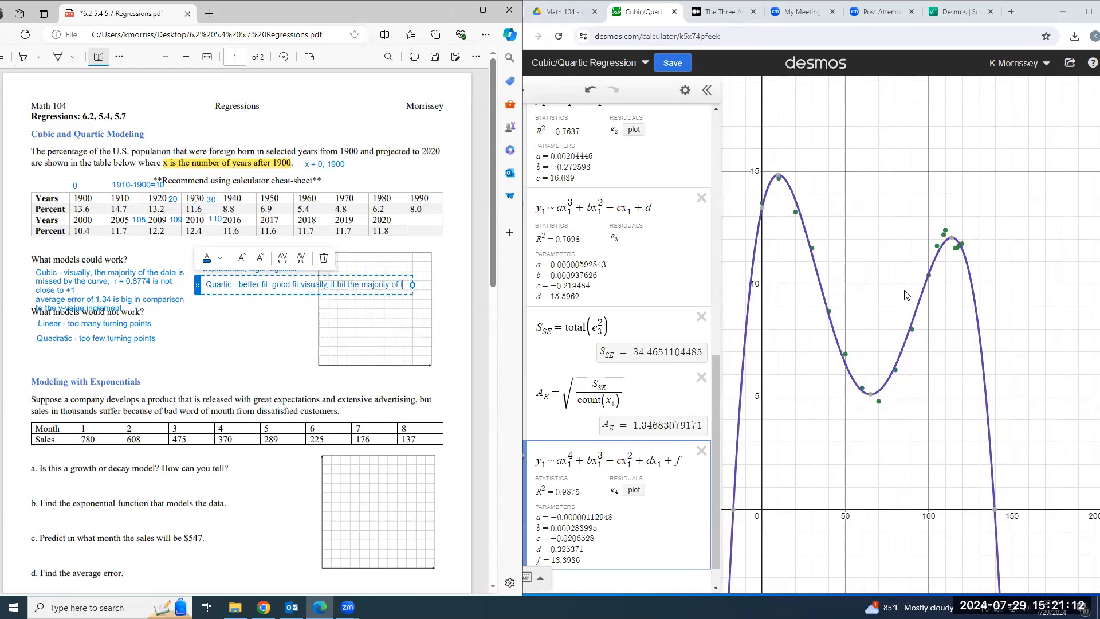
pyautogui.write('he points, but misses')
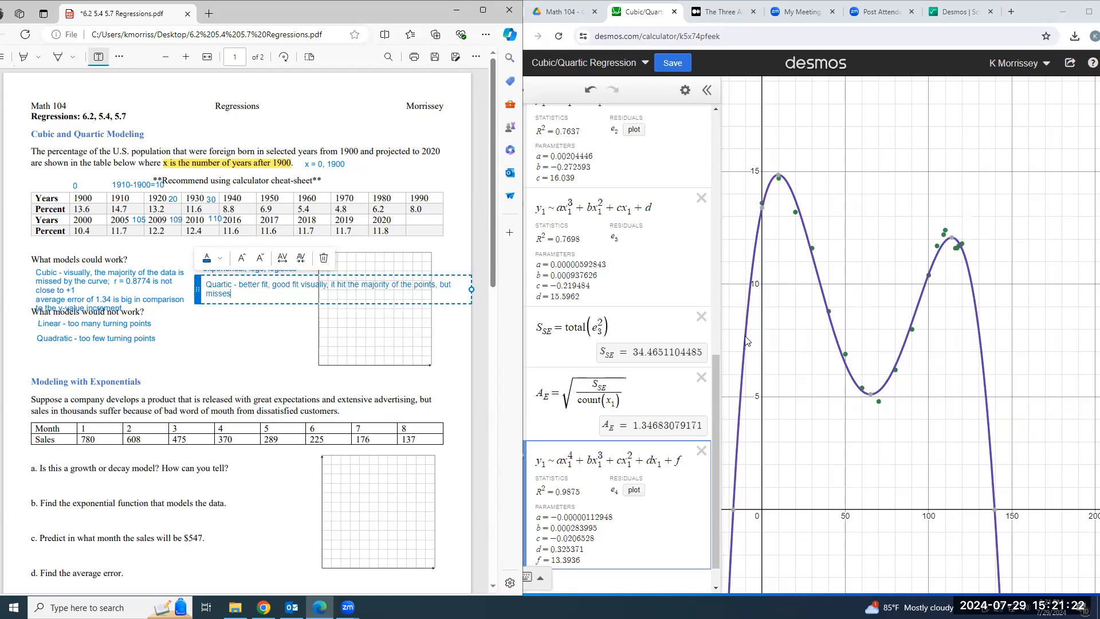
pyautogui.write('the ')
pyautogui.write('points.')
# In the Desmos scientific calculator, compute the square root of the quartic model's R² value, 0.9875.
pyautogui.moveTo(536, 491); pyautogui.dragTo(581, 496)
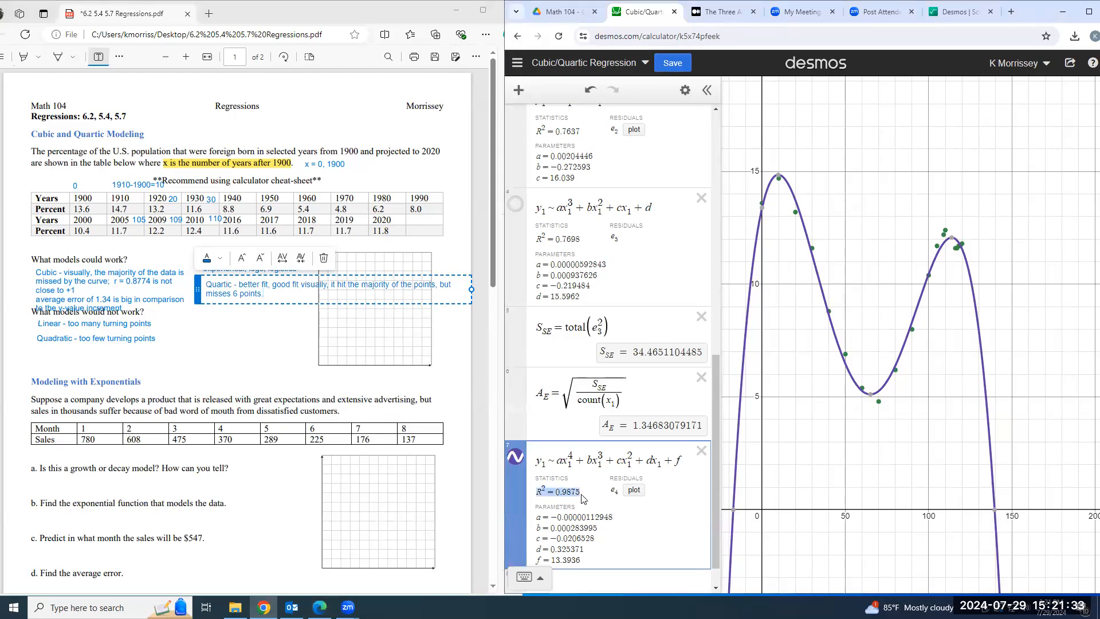
pyautogui.click(964, 14)
pyautogui.press('BackSpace')
pyautogui.press('BackSpace')
pyautogui.press('BackSpace')
pyautogui.press('BackSpace')
pyautogui.press('BackSpace')
pyautogui.write('.9875')
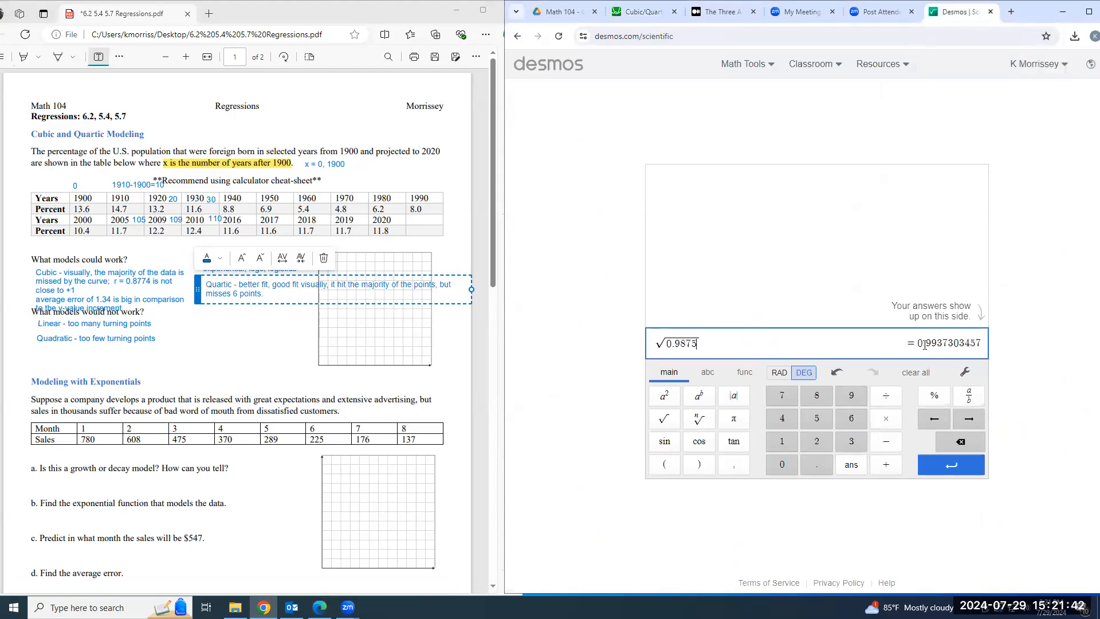
# In the PDF, add a line to the quartic note reading "r=.9937 this value being close to +1 means that we are more accurate".
pyautogui.click(269, 296)
pyautogui.press('Return')
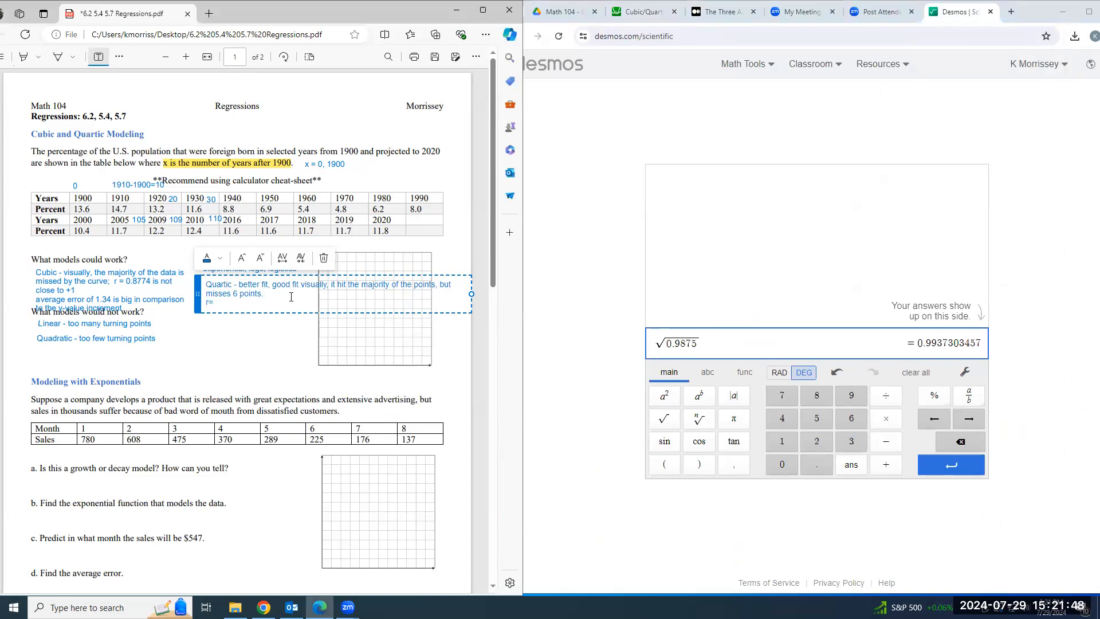
pyautogui.write('r= 993')
pyautogui.write(' this value being close to posit')
pyautogui.press('BackSpace')
pyautogui.press('BackSpace')
pyautogui.press('BackSpace')
pyautogui.press('BackSpace')
pyautogui.press('BackSpace')
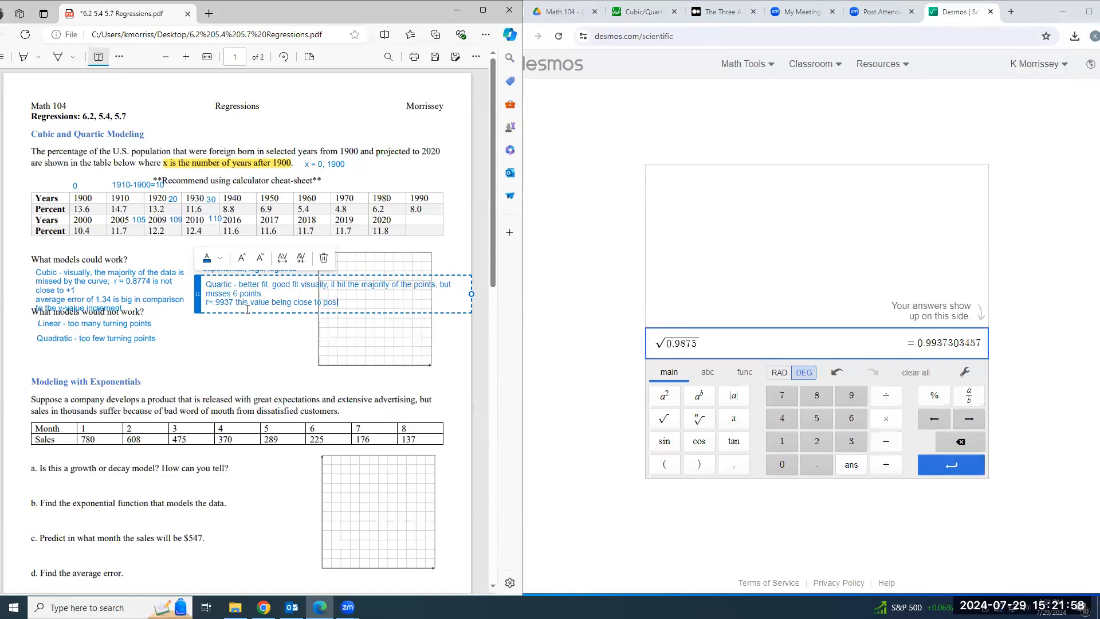
pyautogui.write('+1 means that we are')
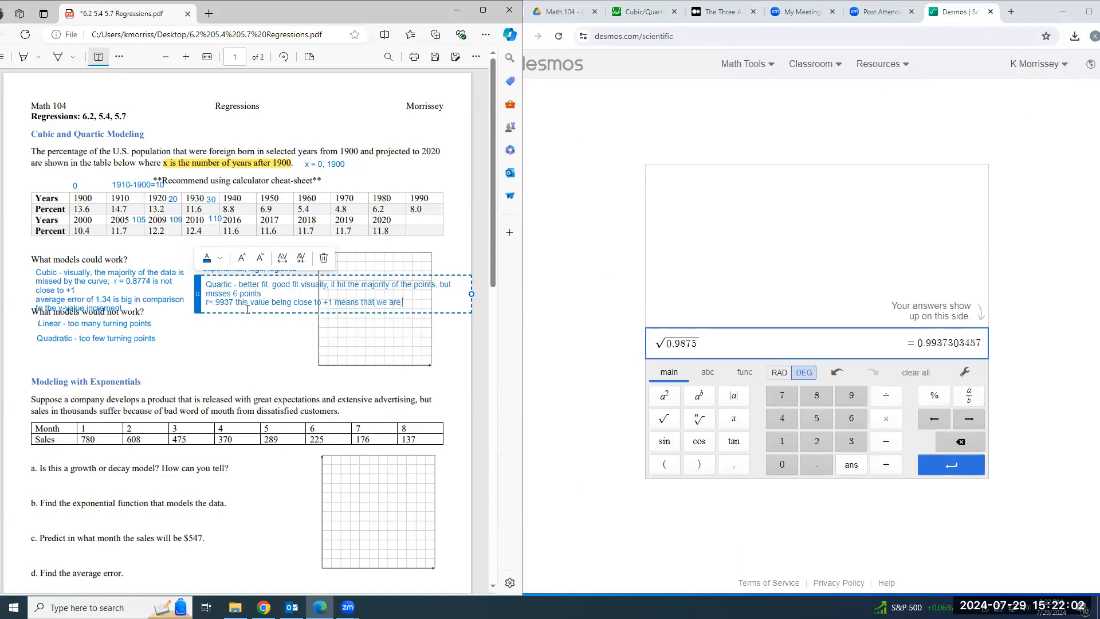
pyautogui.write(' more accurate')
pyautogui.press('Return')
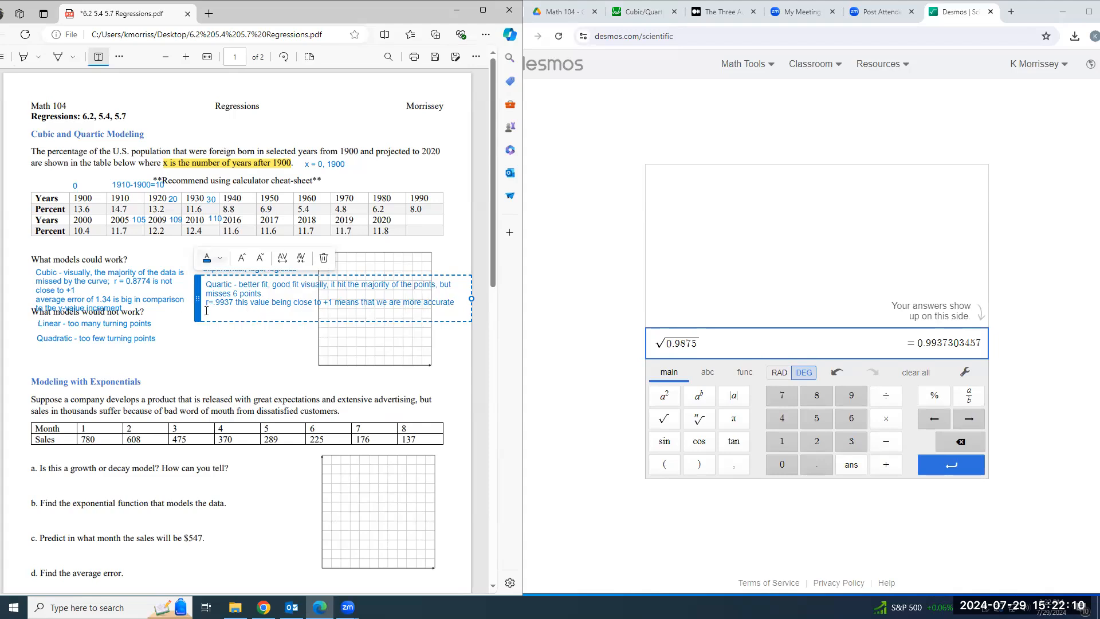
# Back in the Desmos graph, plot the quartic residuals e_4 and make the S_SE formula total e_4 squared.
pyautogui.click(641, 11)
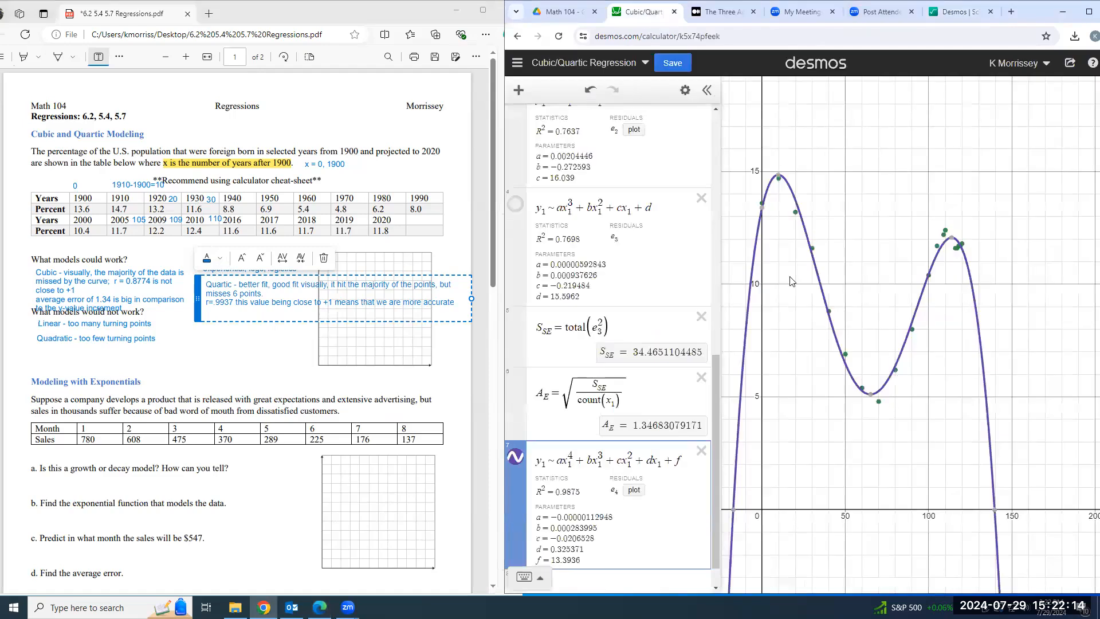
pyautogui.moveTo(874, 401)
pyautogui.click(602, 331)
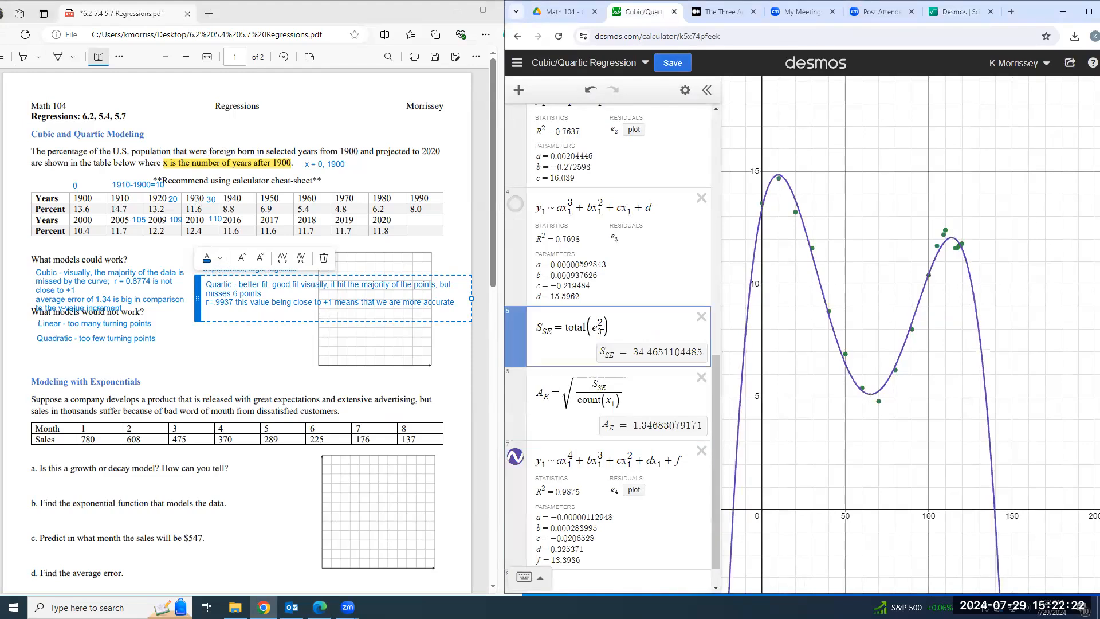
pyautogui.click(637, 492)
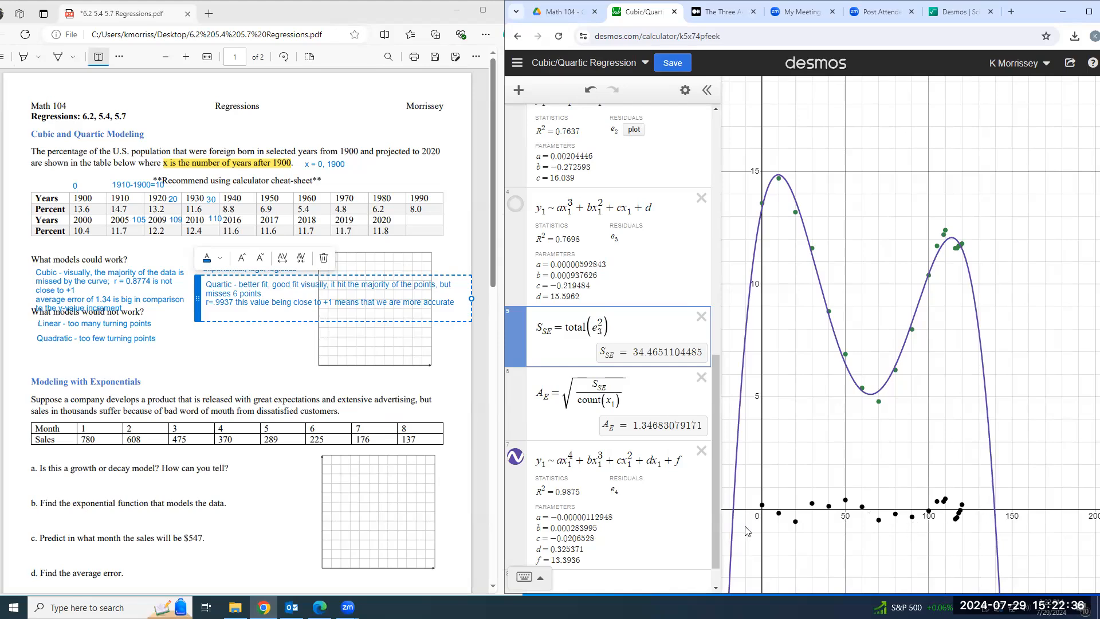
pyautogui.press('BackSpace')
pyautogui.write('4')
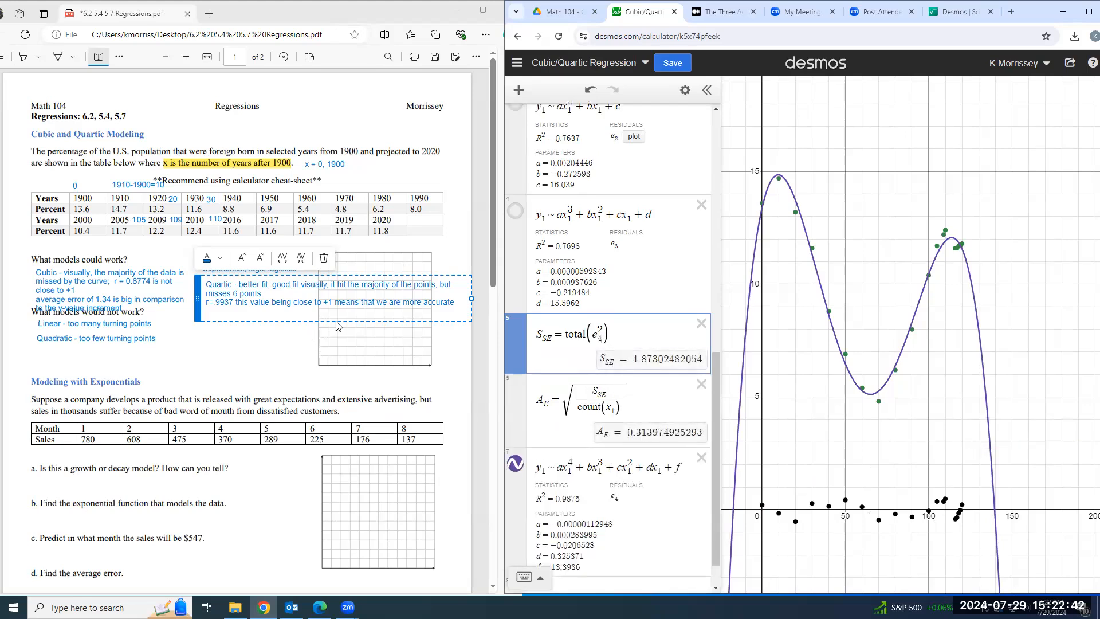
# In the PDF, add a line to the quartic note reading "average error is 0.31".
pyautogui.click(459, 301)
pyautogui.press('Return')
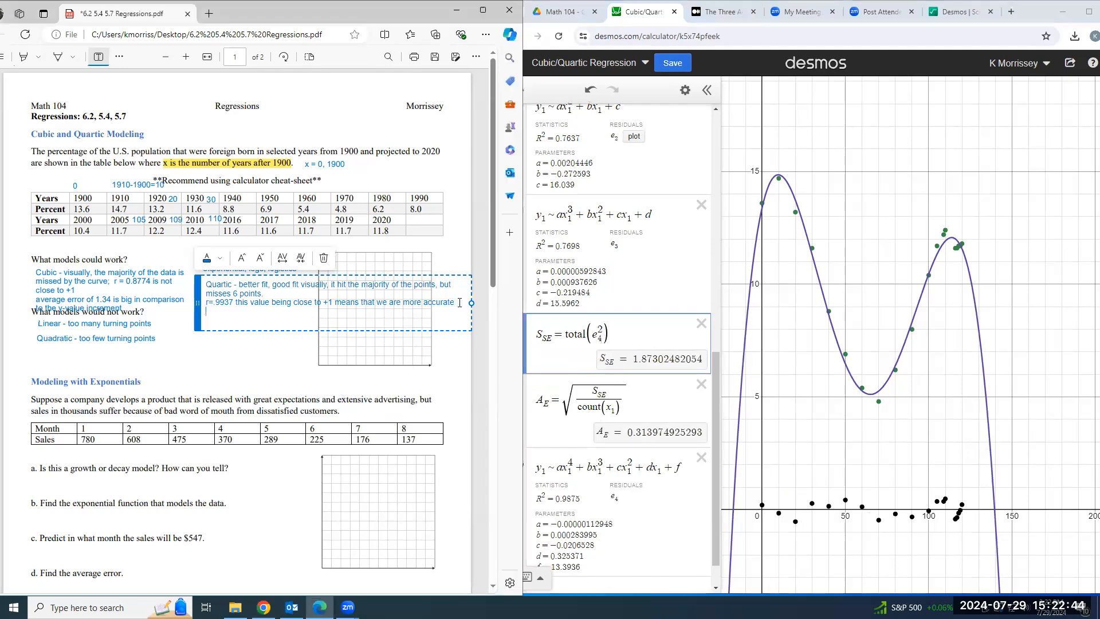
pyautogui.write('average erro')
pyautogui.write('r is 0.31')
# Narrow the quartic note's text box to clear the blank grid and end the note with "This value is better than before.".
pyautogui.scroll(10, 622, 304)
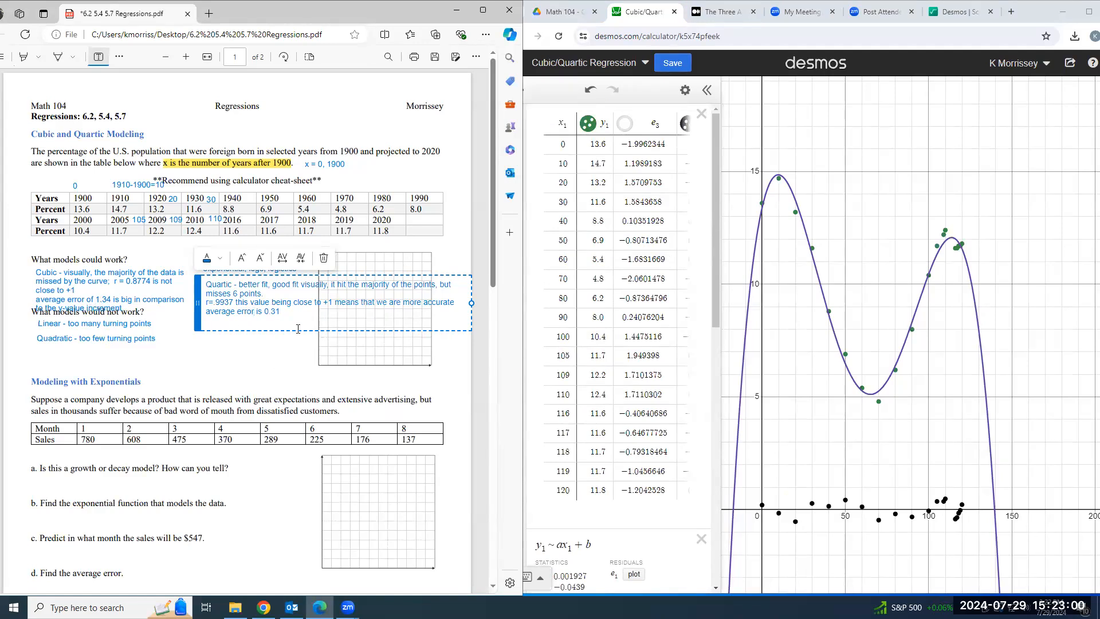
pyautogui.moveTo(471, 303); pyautogui.dragTo(318, 319)
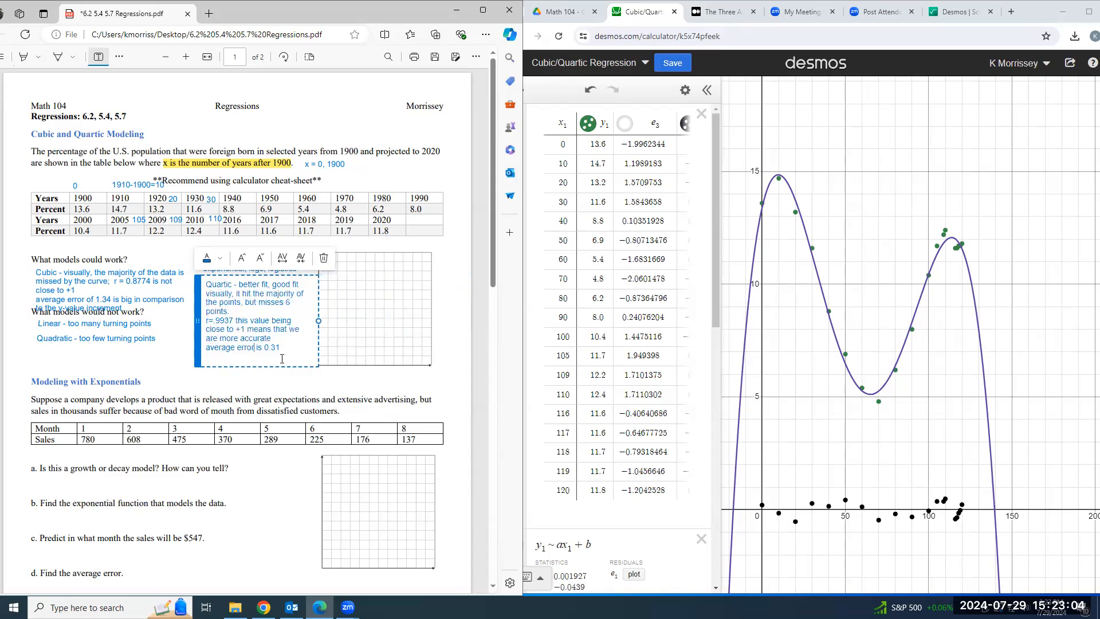
pyautogui.write('value is better than before.')
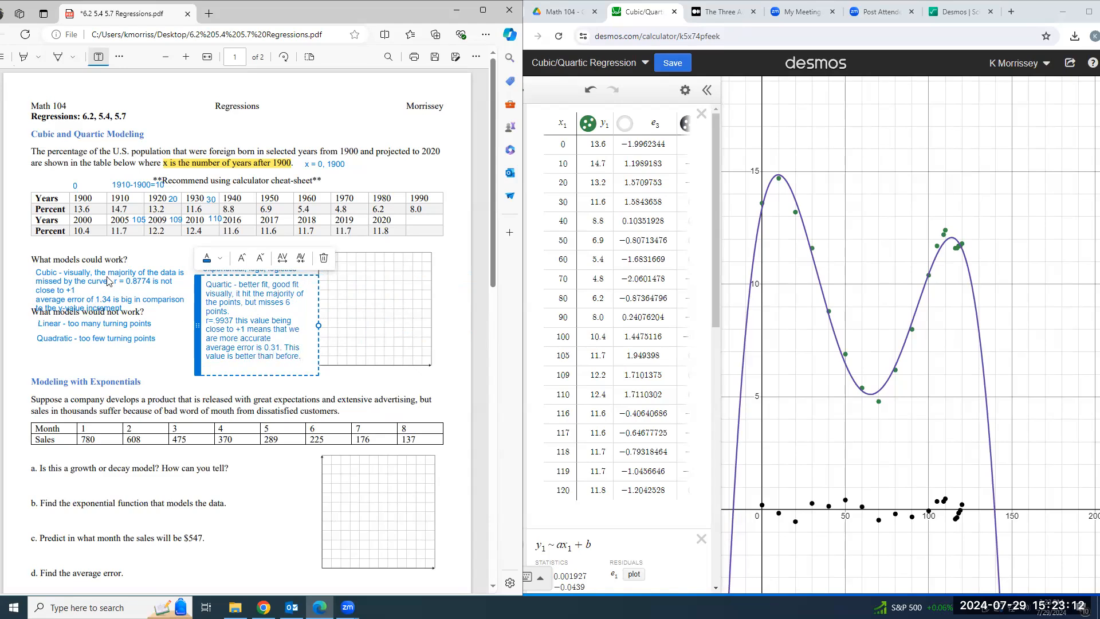
pyautogui.click(371, 389)
# Back in the Desmos graph, review the quartic regression's equation, from its fourth-power term to the constant f.
pyautogui.scroll(-10, 695, 323)
pyautogui.scroll(-3, 698, 316)
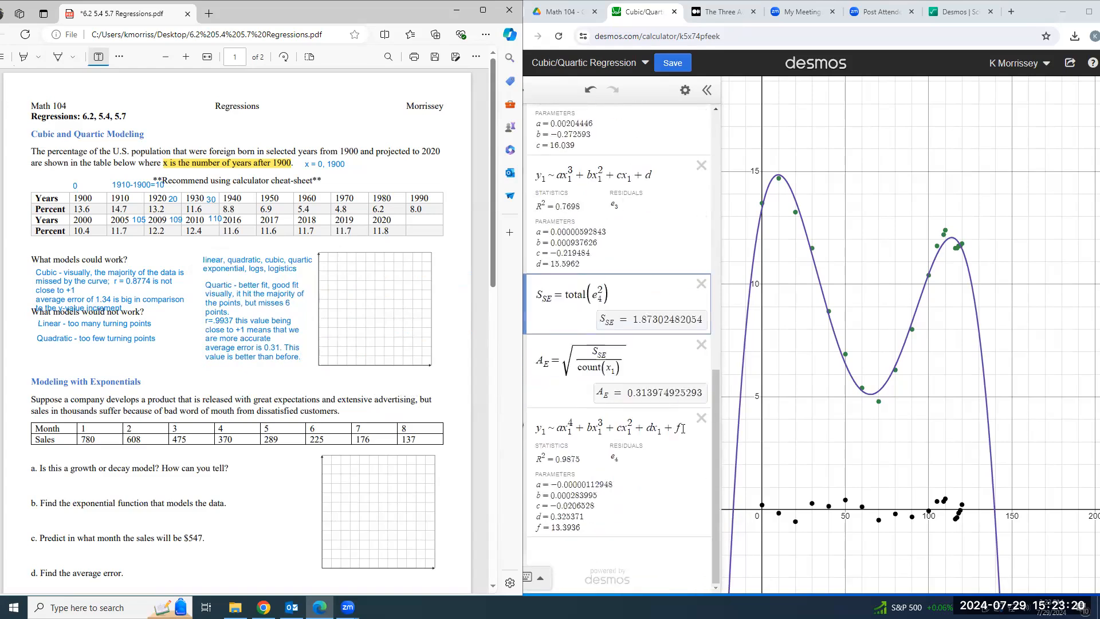
pyautogui.click(571, 421)
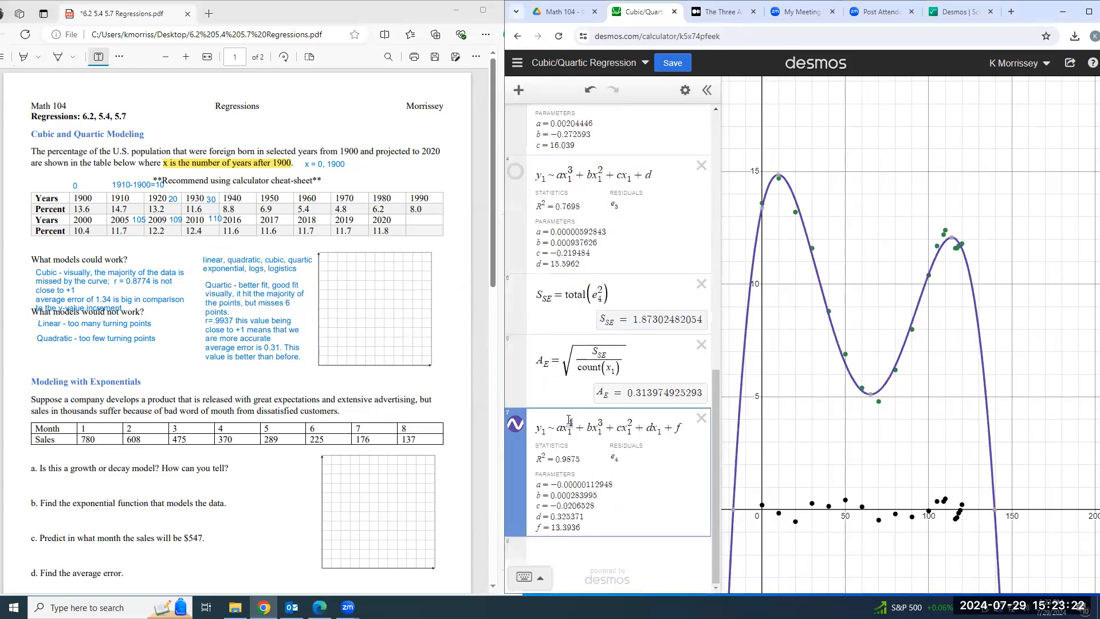
pyautogui.doubleClick(679, 429)
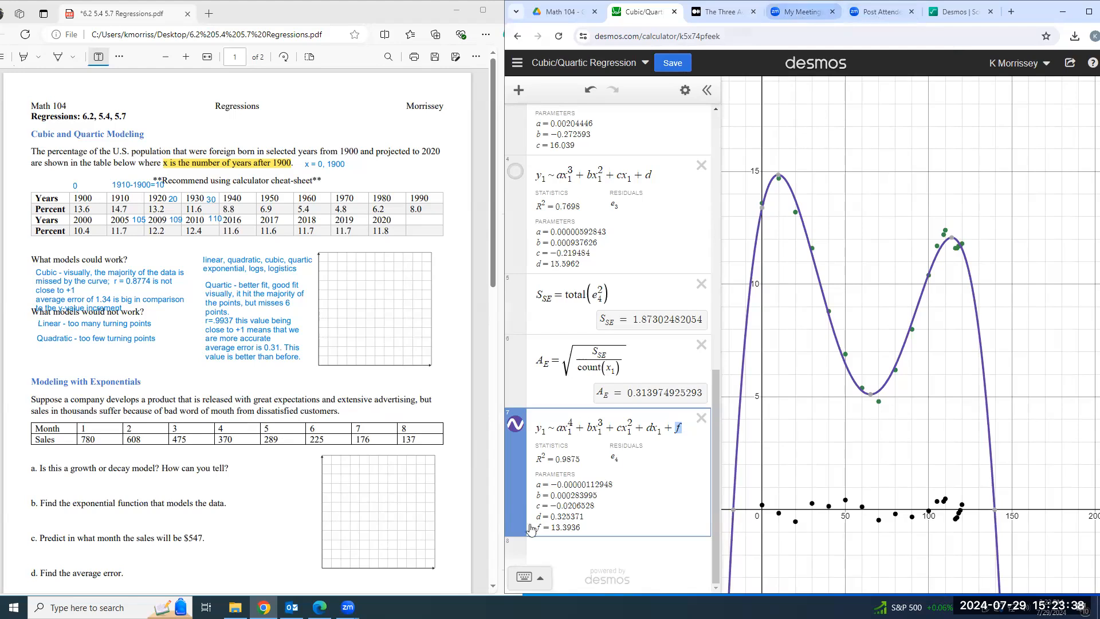
pyautogui.moveTo(347, 607)
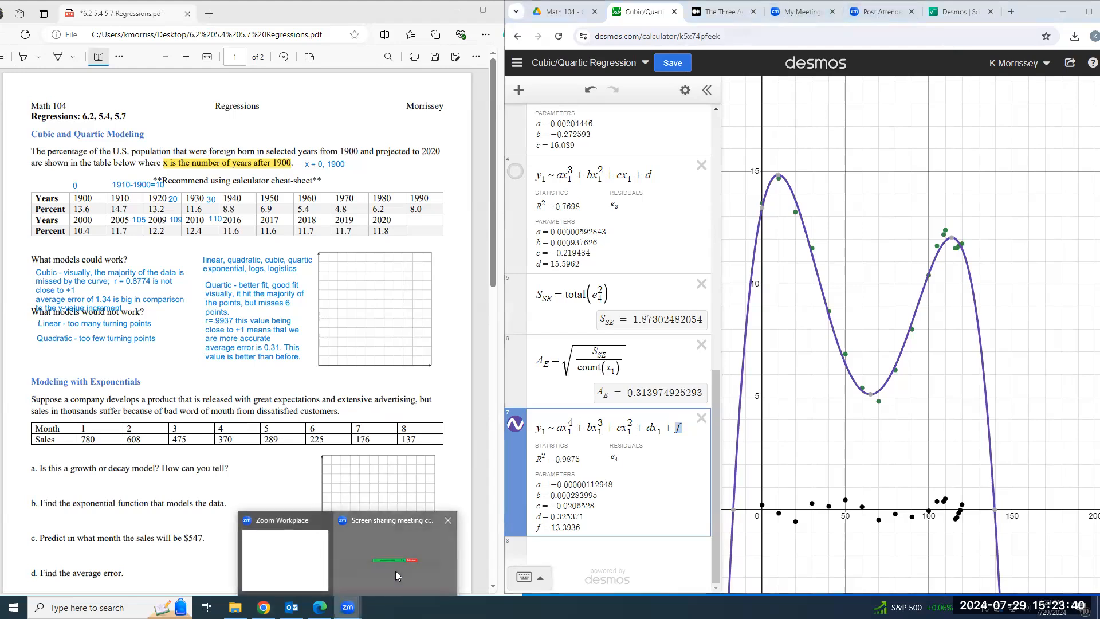